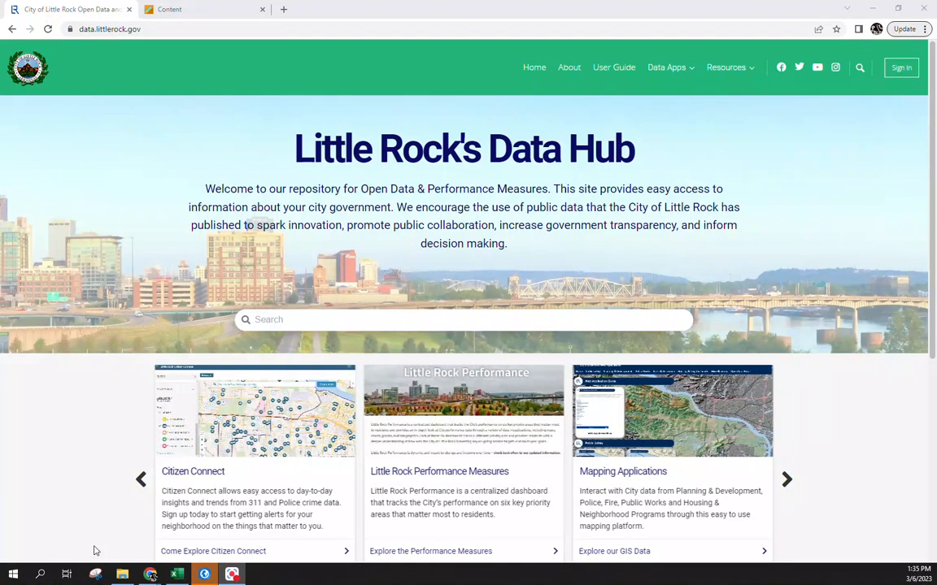
Start downloading LittleRockSchoolZones.zip from Assignment Week 7 and create a folder named VideoW7 inside the Spatial folder.
{"action": "left_click", "coordinate": [155, 9]}
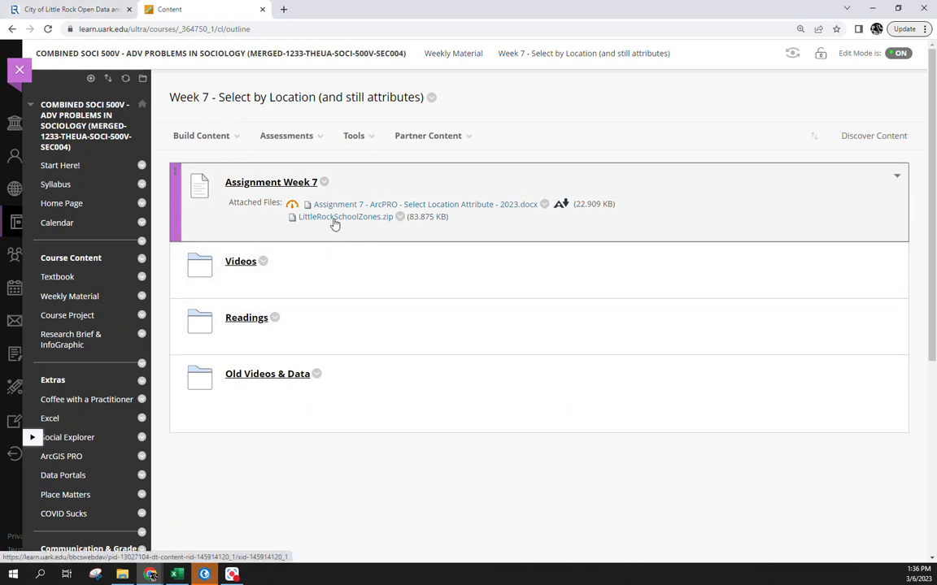
{"action": "left_click", "coordinate": [334, 219]}
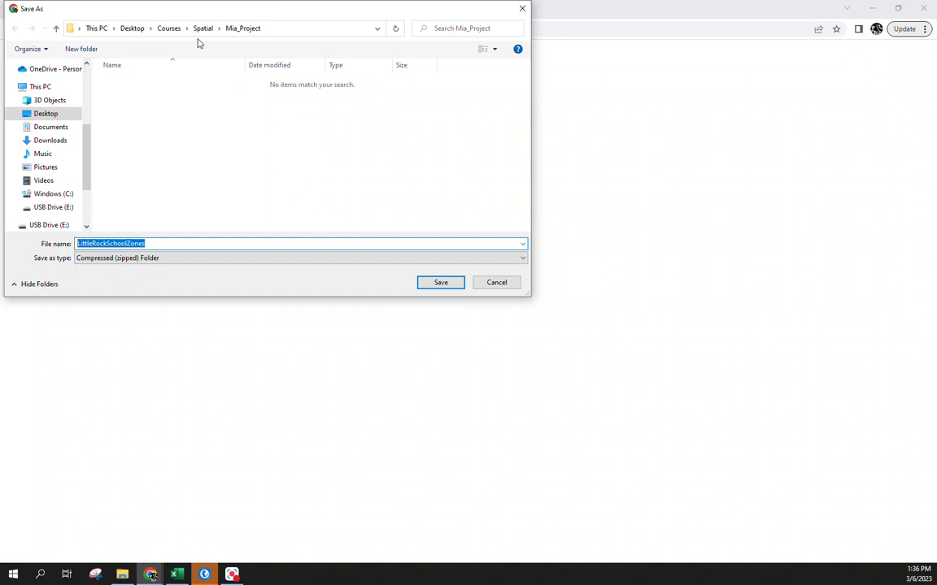
{"action": "left_click", "coordinate": [202, 27]}
{"action": "right_click", "coordinate": [187, 226]}
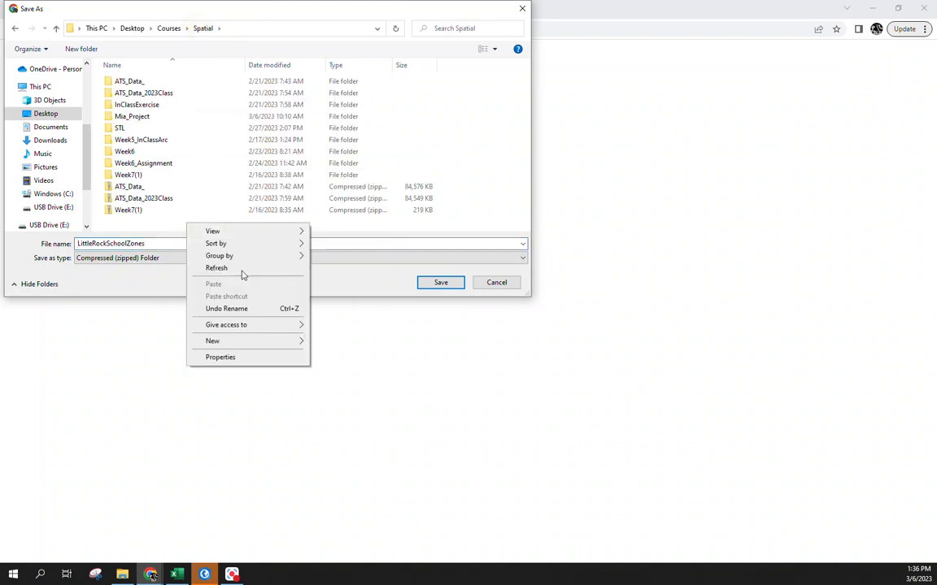
{"action": "mouse_move", "coordinate": [244, 324]}
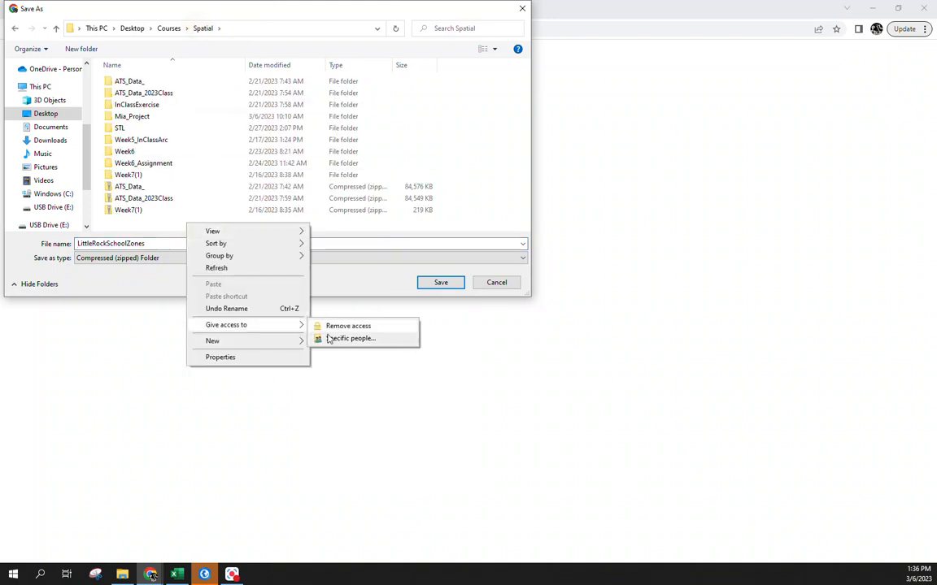
{"action": "mouse_move", "coordinate": [236, 345]}
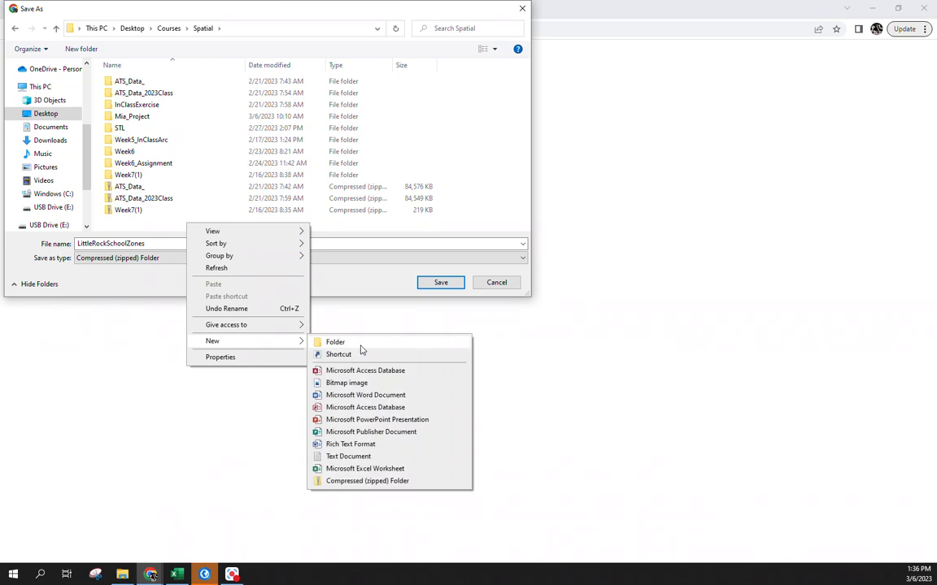
{"action": "left_click", "coordinate": [362, 347]}
{"action": "type", "text": "Vo"}
{"action": "type", "text": "ideoW7"}
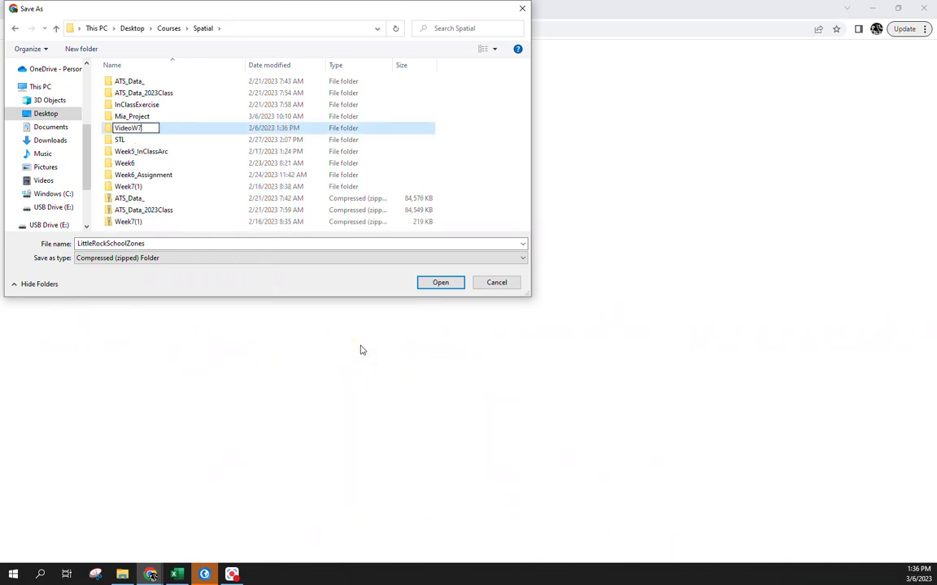
{"action": "key", "text": "Return"}
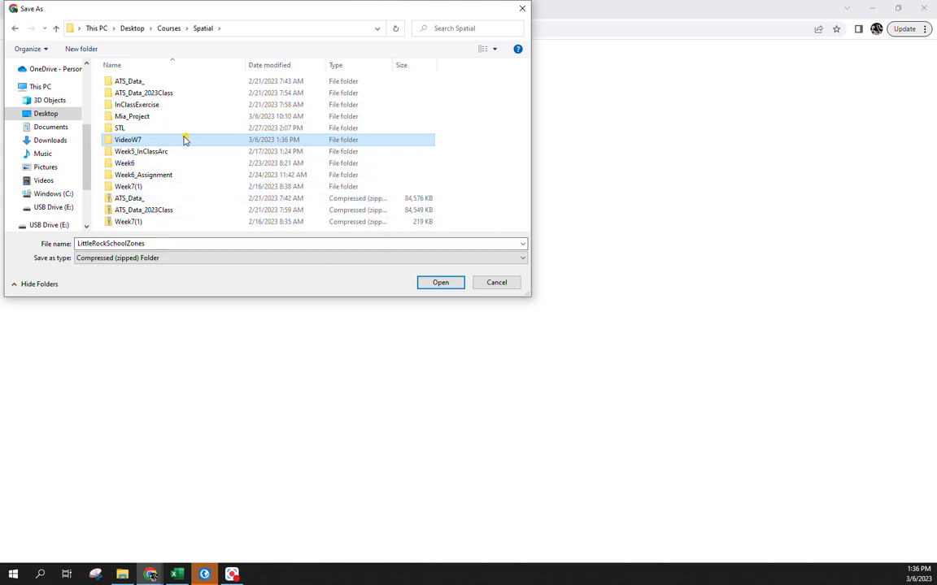
Save the school zones zip in the VideoW7 folder and close the course page.
{"action": "left_click", "coordinate": [432, 284]}
{"action": "left_click", "coordinate": [433, 283]}
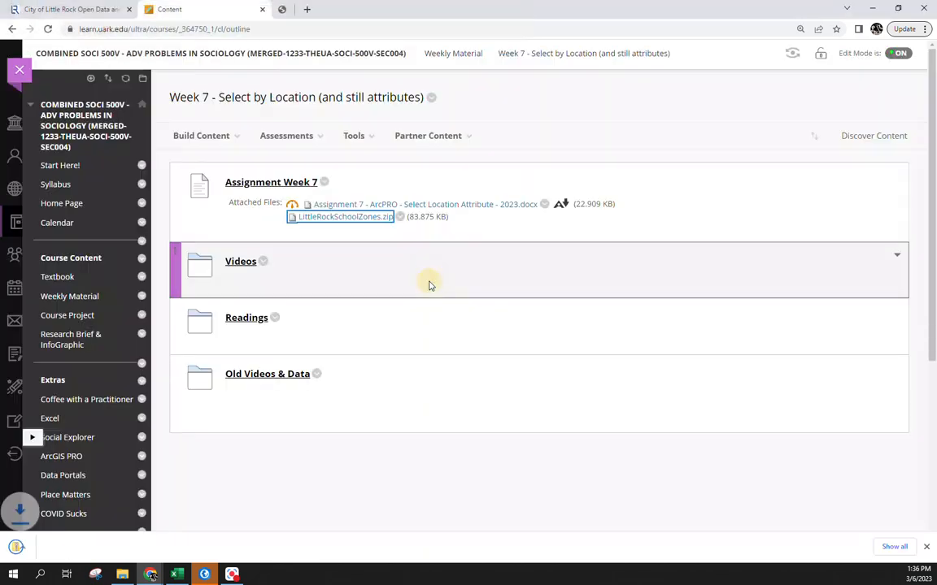
{"action": "left_click", "coordinate": [2, 269]}
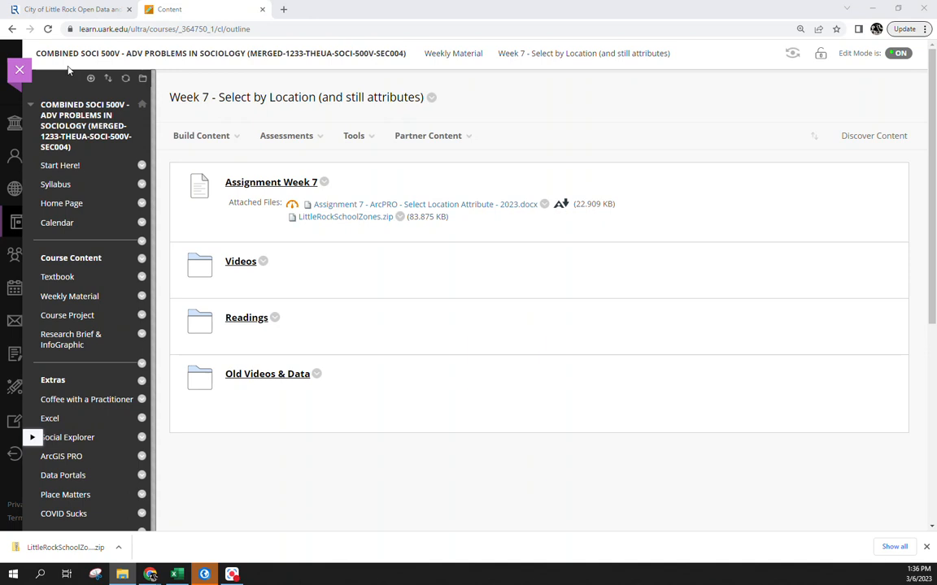
{"action": "left_click", "coordinate": [205, 136]}
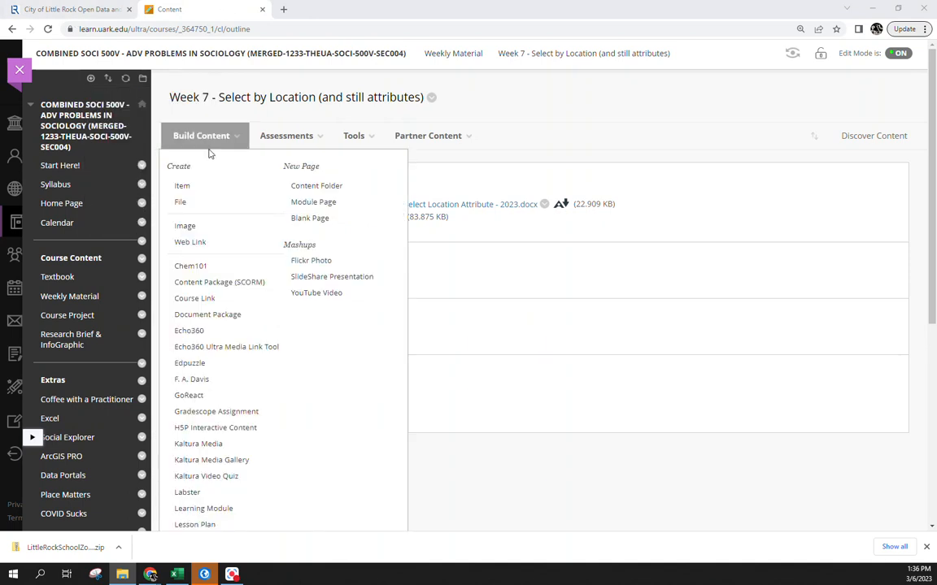
{"action": "left_click", "coordinate": [261, 10]}
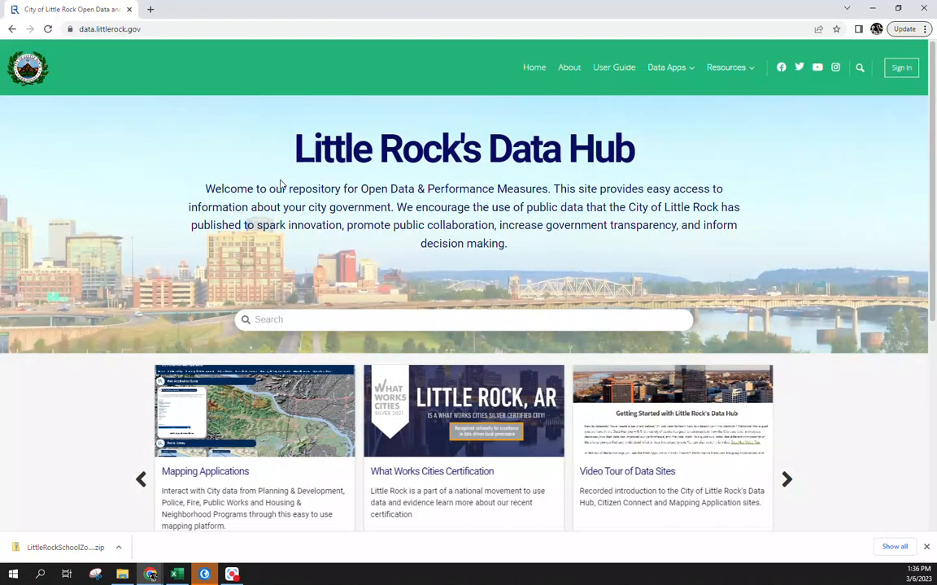
Search Little Rock's Data Hub for "city limit" and open the Little Rock boundaries dataset.
{"action": "left_click", "coordinate": [424, 317]}
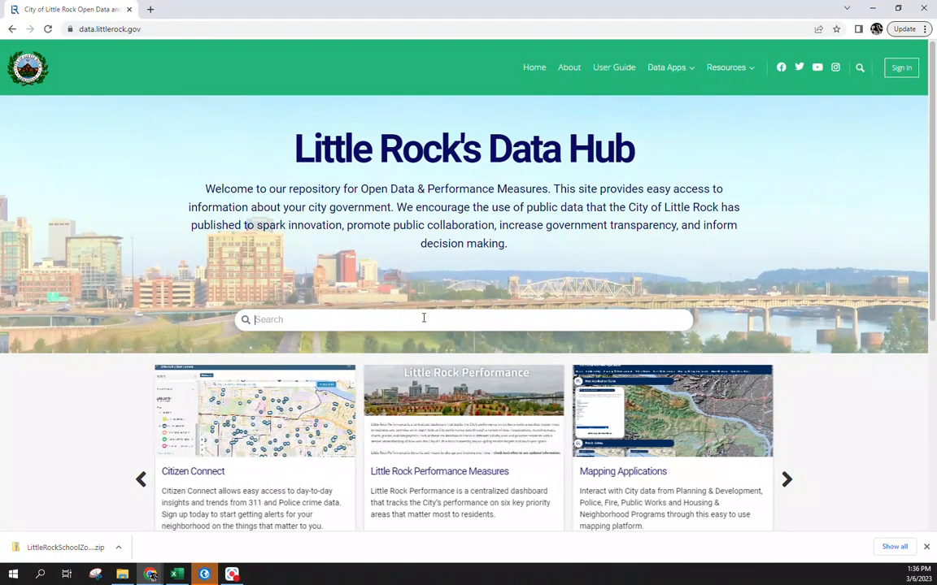
{"action": "type", "text": "cl"}
{"action": "type", "text": "ty limity"}
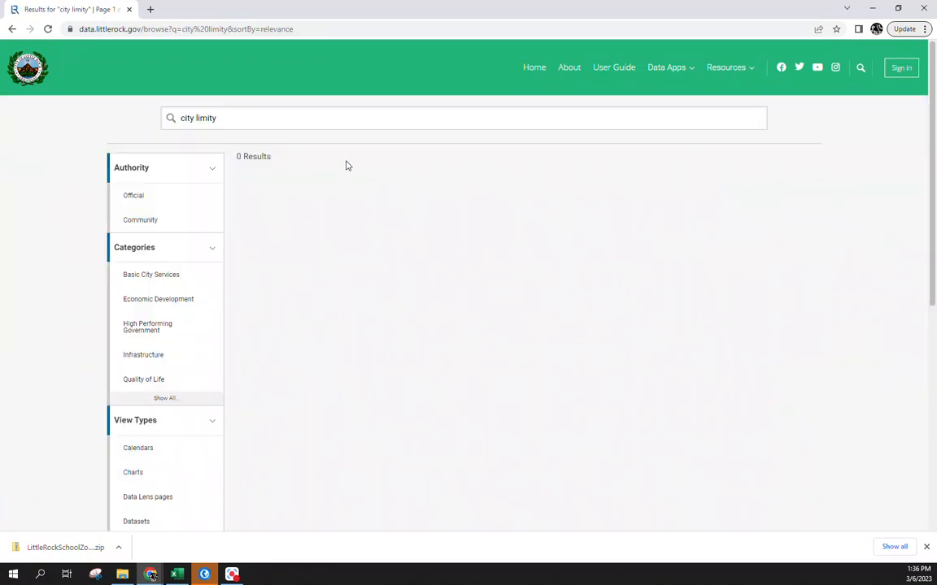
{"action": "left_click", "coordinate": [319, 112]}
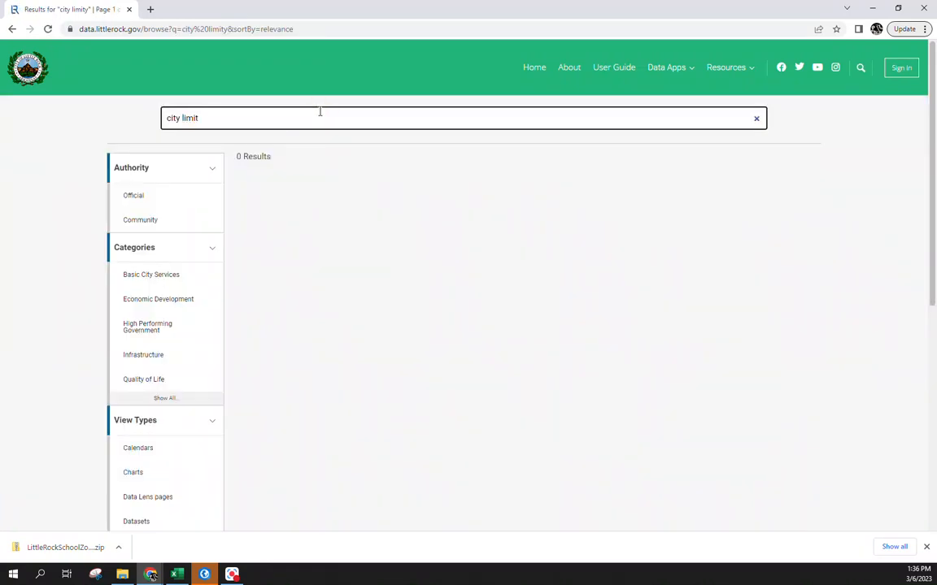
{"action": "key", "text": "Return"}
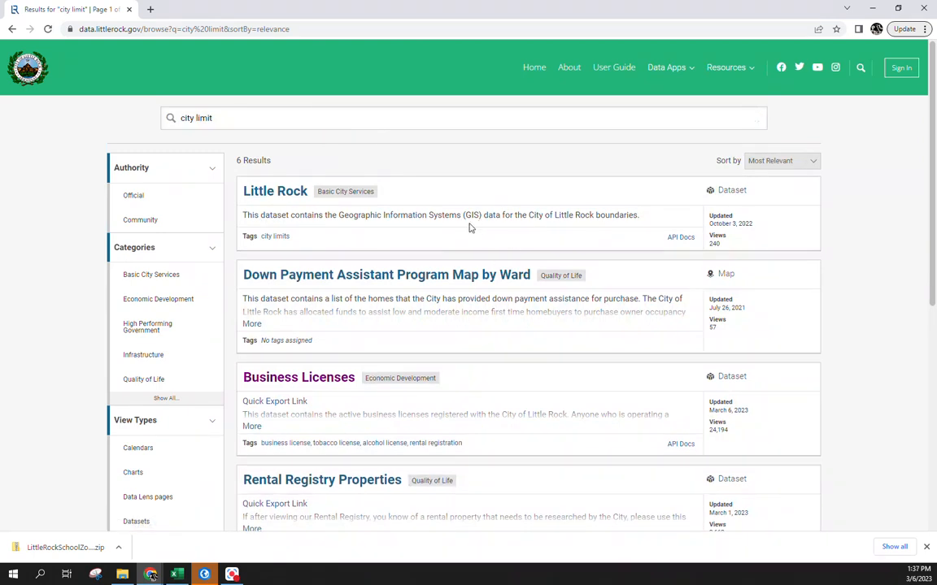
{"action": "scroll", "coordinate": [460, 225], "scroll_direction": "down", "scroll_amount": 2}
{"action": "scroll", "coordinate": [457, 214], "scroll_direction": "down", "scroll_amount": 5}
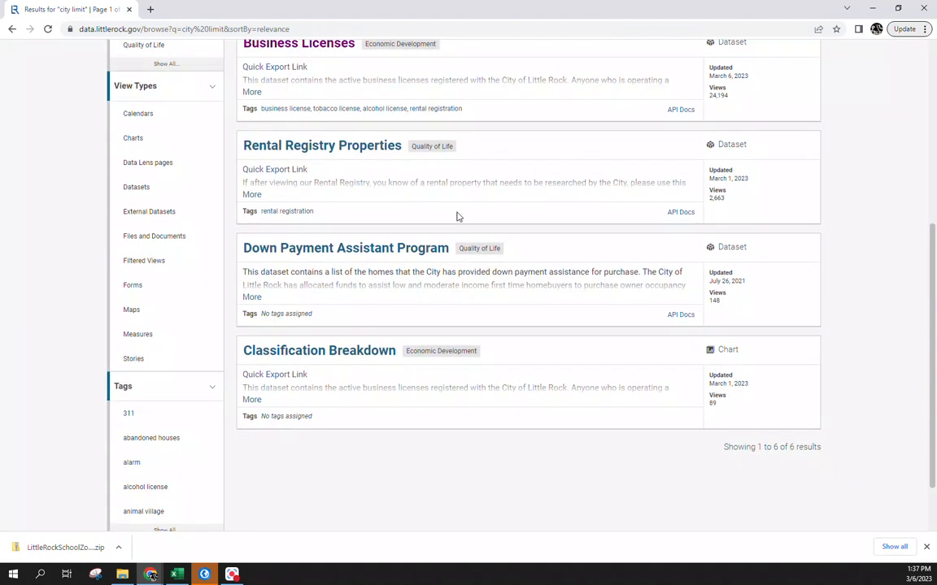
{"action": "scroll", "coordinate": [457, 213], "scroll_direction": "up", "scroll_amount": 6}
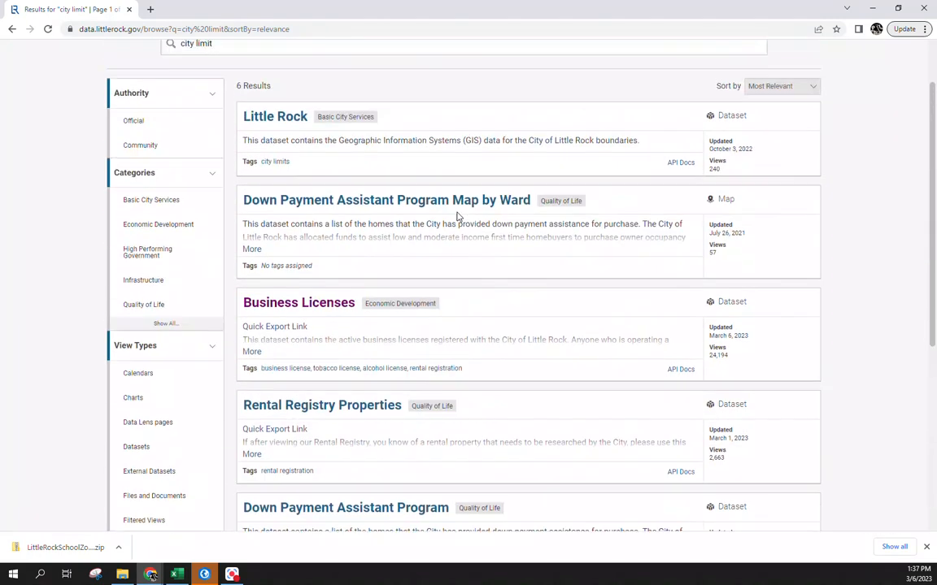
{"action": "left_click", "coordinate": [278, 120]}
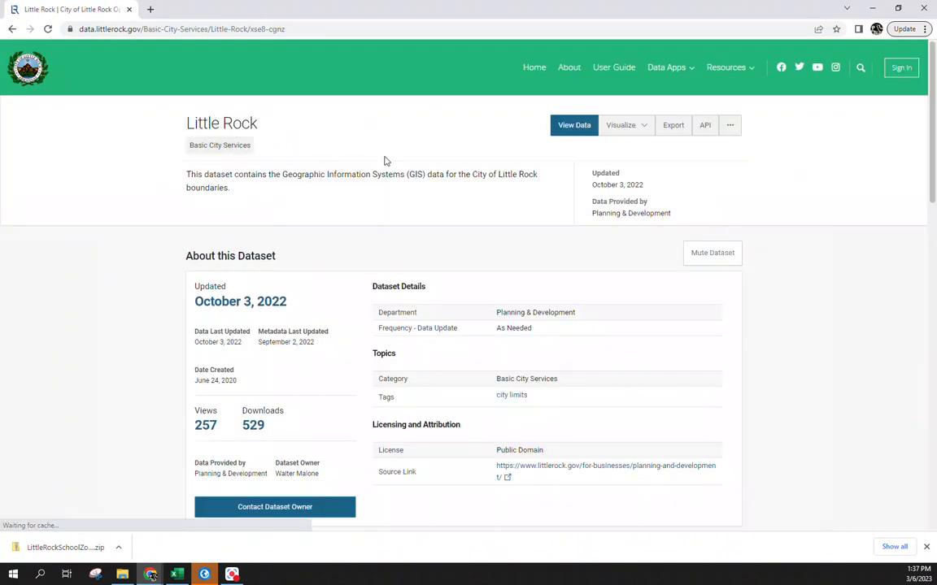
Export the Little Rock dataset as a shapefile and save it in VideoW7 as "Little Rock City Limit".
{"action": "left_click", "coordinate": [677, 130]}
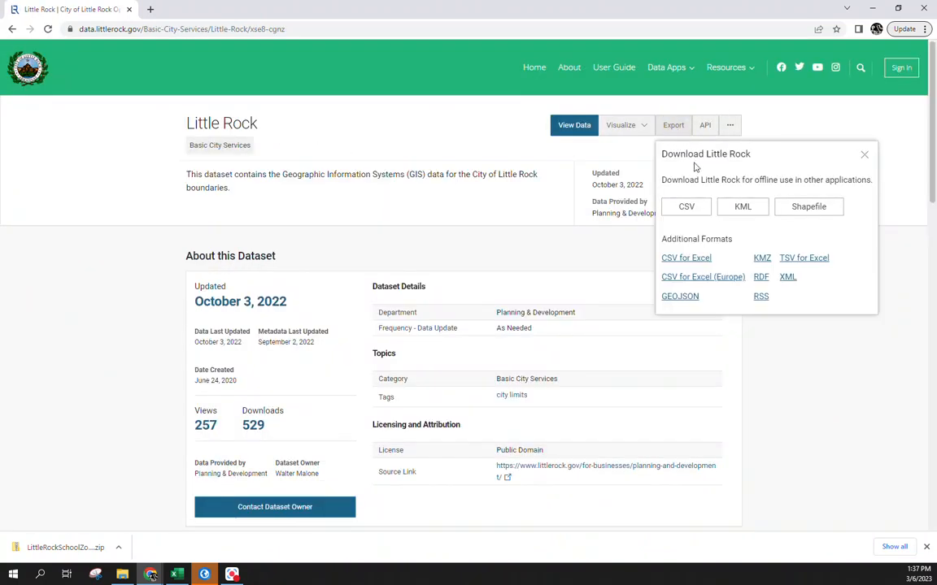
{"action": "left_click", "coordinate": [801, 209]}
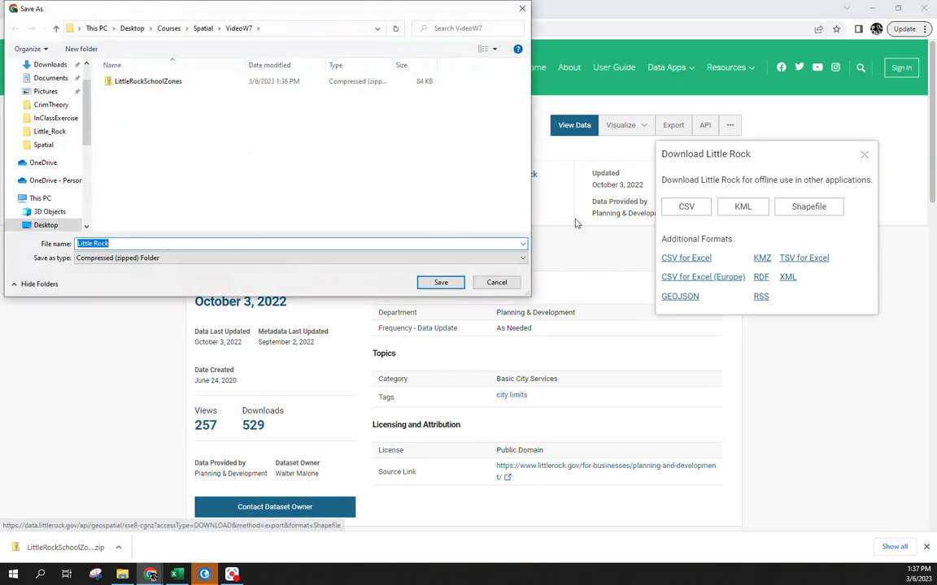
{"action": "left_click", "coordinate": [146, 244]}
{"action": "key", "text": "Return"}
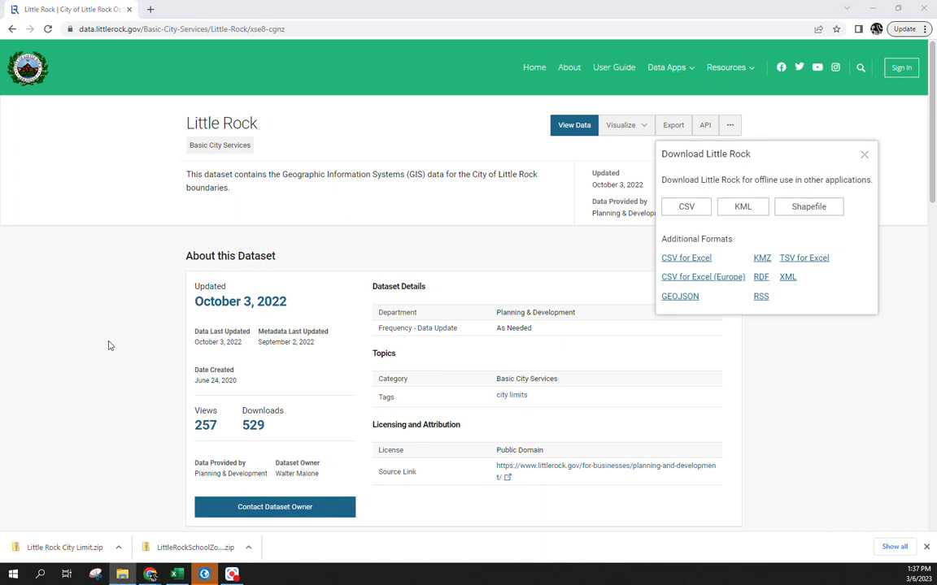
{"action": "left_click", "coordinate": [122, 312]}
Return to the data hub home page and open the 311 Service Requests story from the Basic City Services category.
{"action": "left_click", "coordinate": [11, 28]}
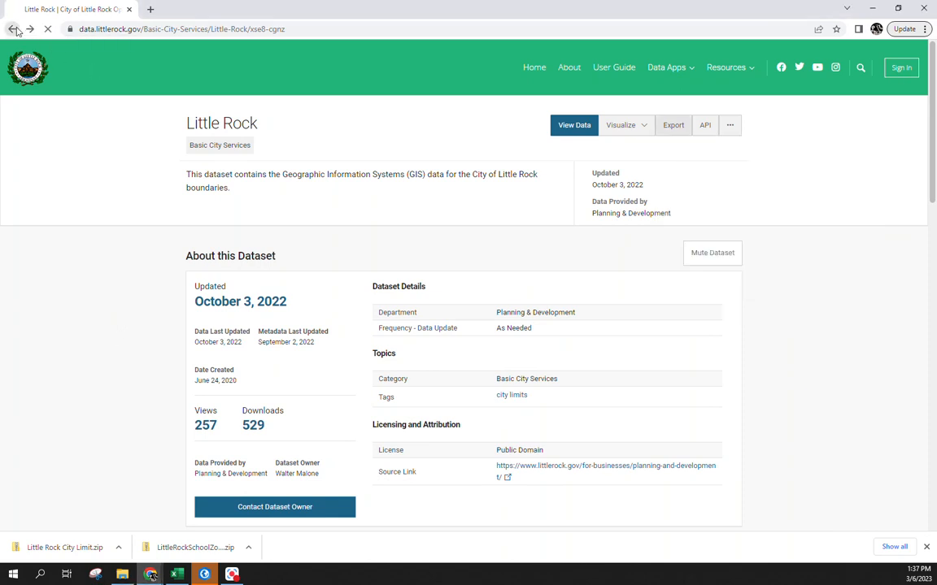
{"action": "left_click", "coordinate": [29, 68]}
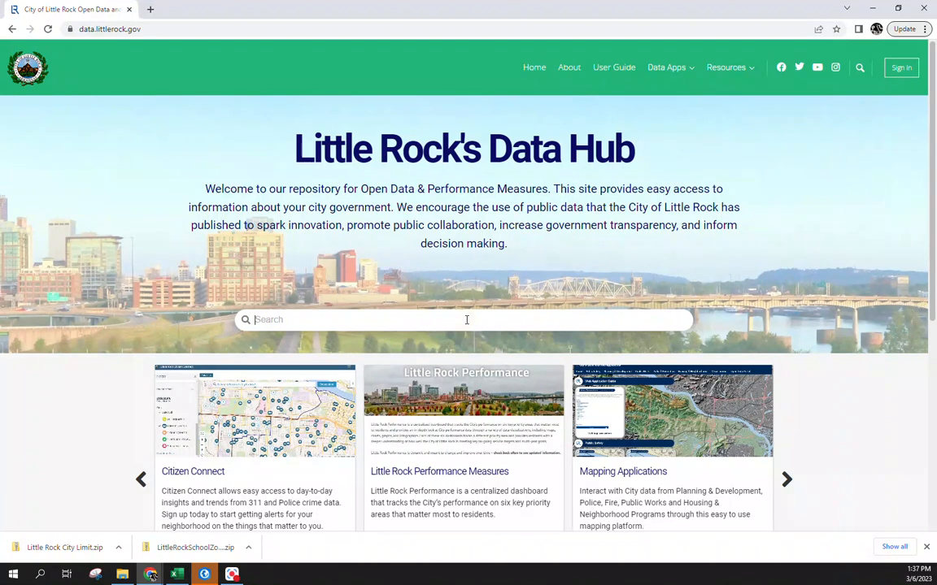
{"action": "scroll", "coordinate": [466, 319], "scroll_direction": "down", "scroll_amount": 5}
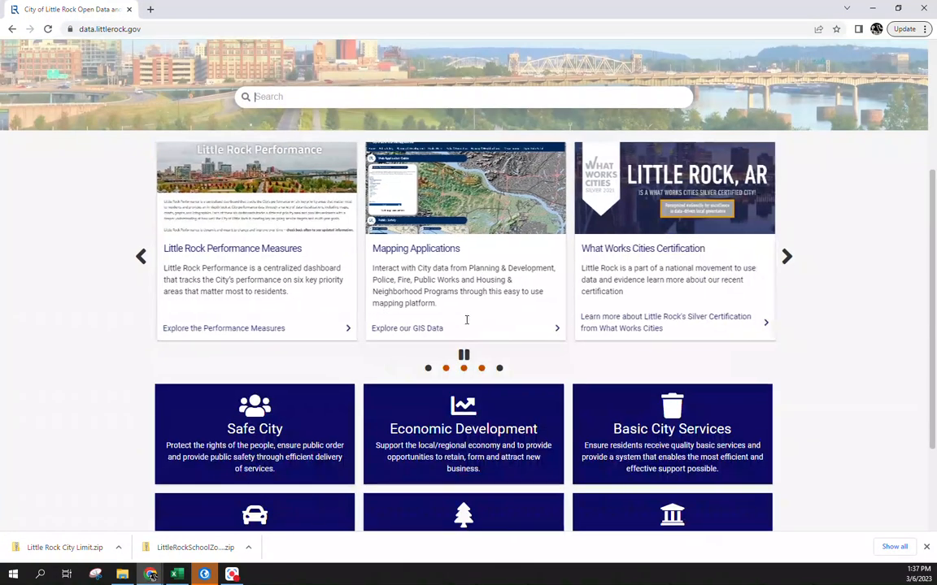
{"action": "left_click", "coordinate": [708, 303]}
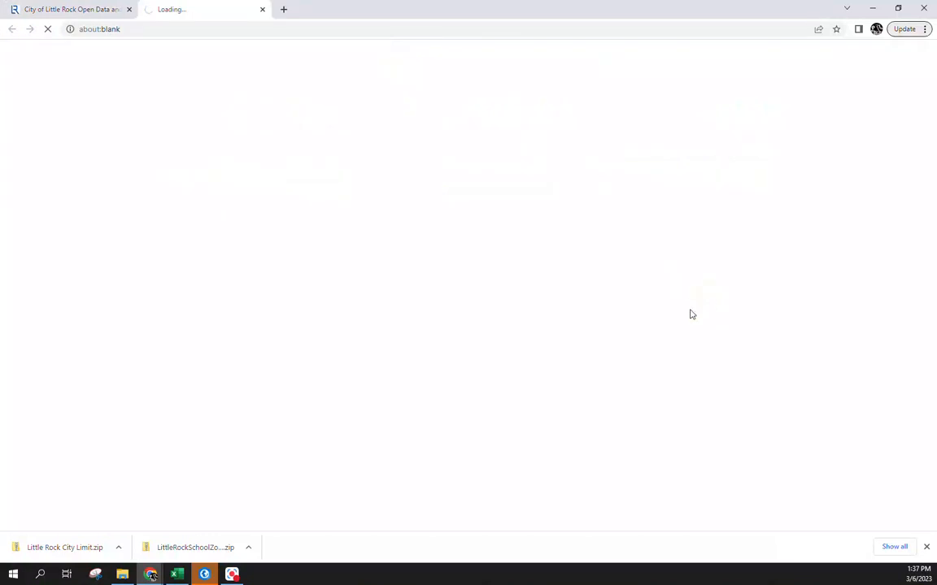
{"action": "scroll", "coordinate": [456, 297], "scroll_direction": "down", "scroll_amount": 3}
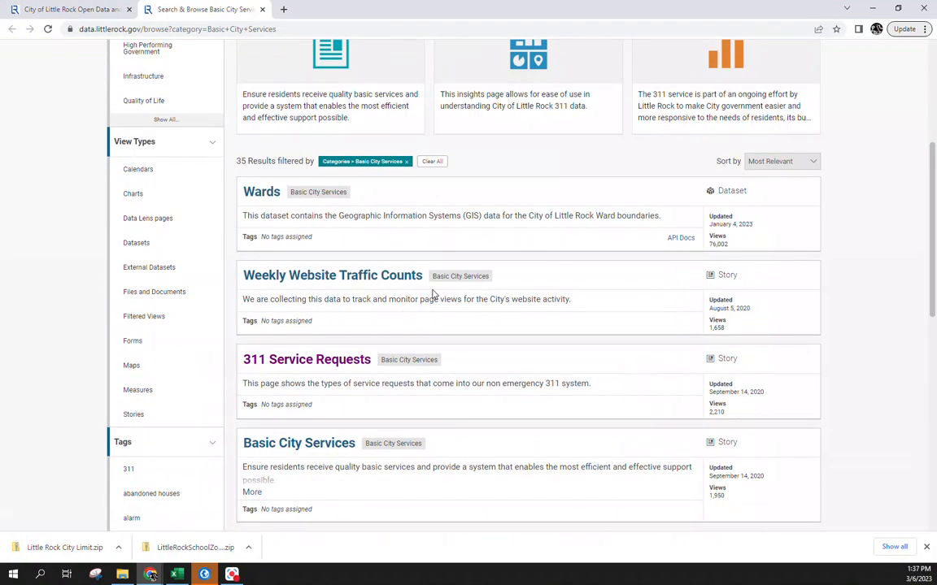
{"action": "left_click", "coordinate": [274, 358]}
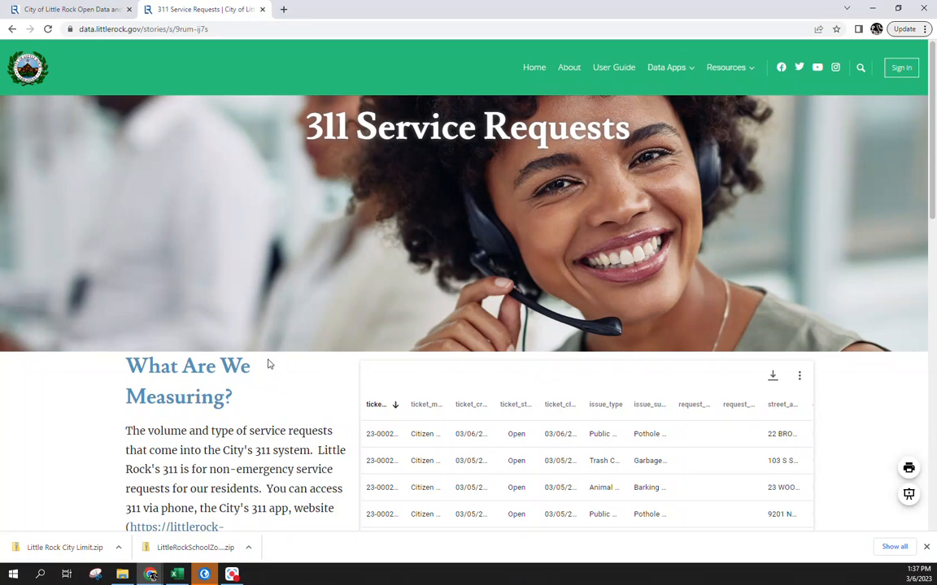
Open the source data of the 311 requests table, show it in grid view and dismiss the downloads bar.
{"action": "scroll", "coordinate": [269, 364], "scroll_direction": "down", "scroll_amount": 2}
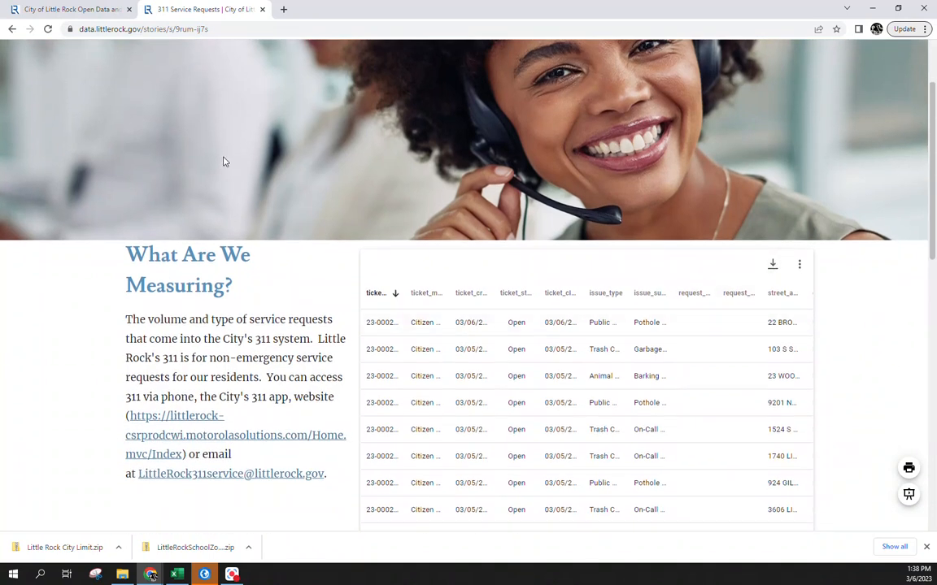
{"action": "left_click", "coordinate": [801, 264]}
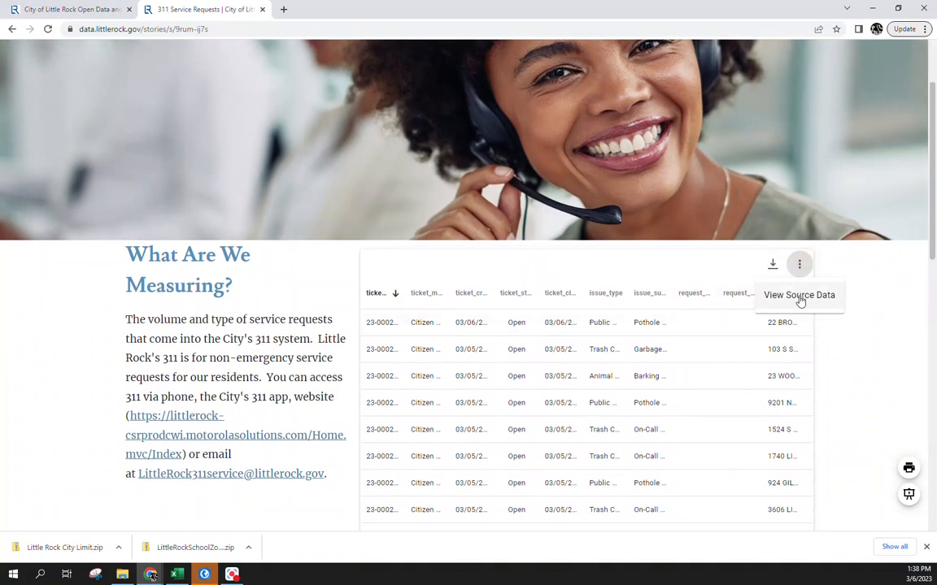
{"action": "left_click", "coordinate": [798, 298]}
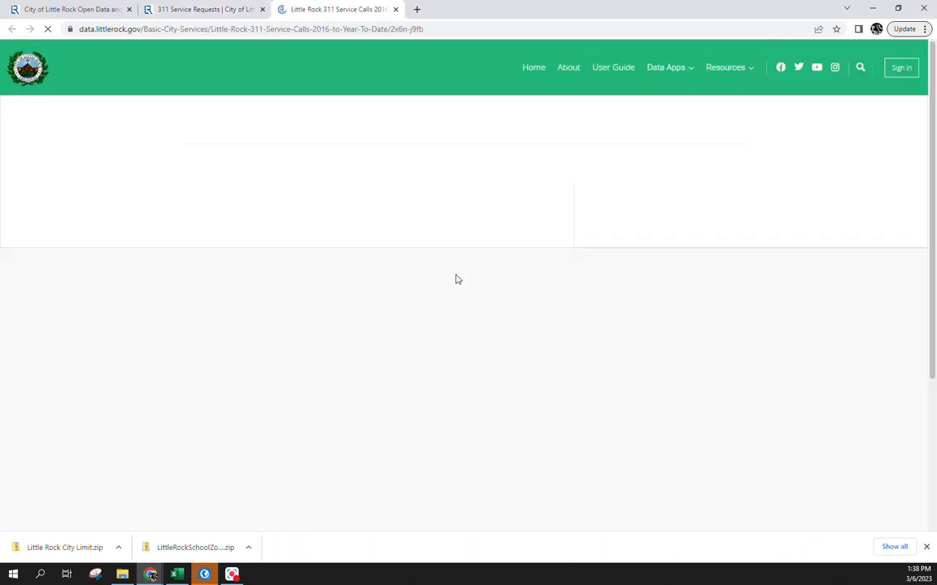
{"action": "left_click", "coordinate": [577, 134]}
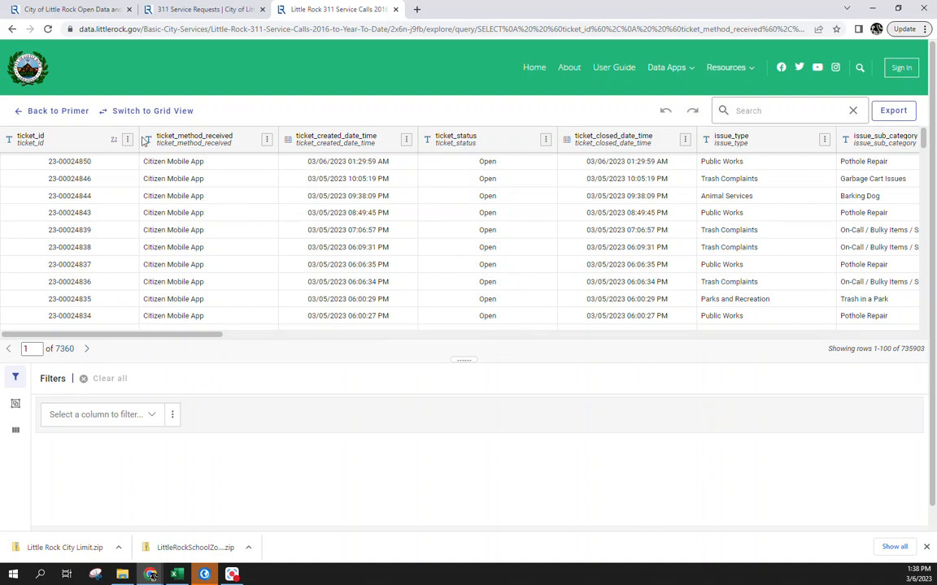
{"action": "left_click", "coordinate": [130, 118]}
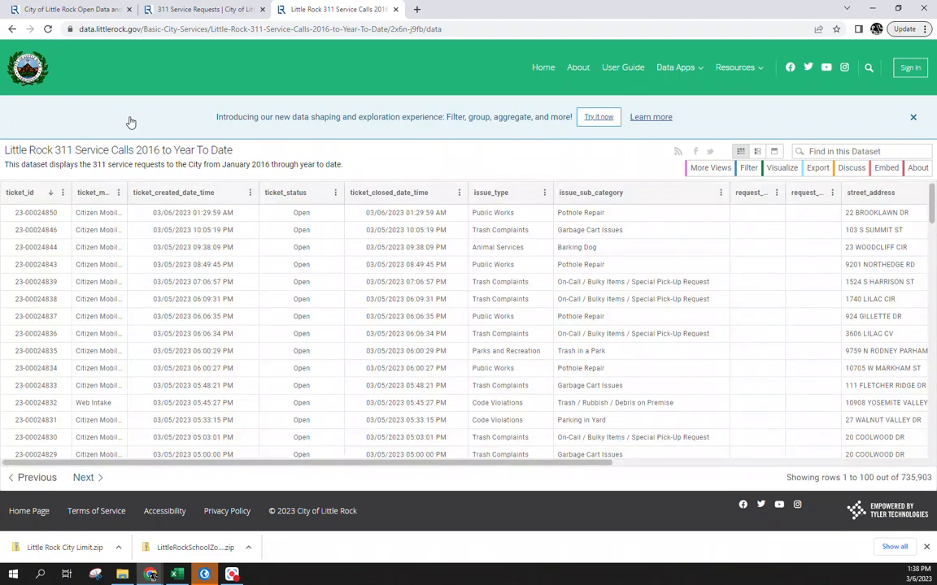
{"action": "left_click", "coordinate": [928, 548]}
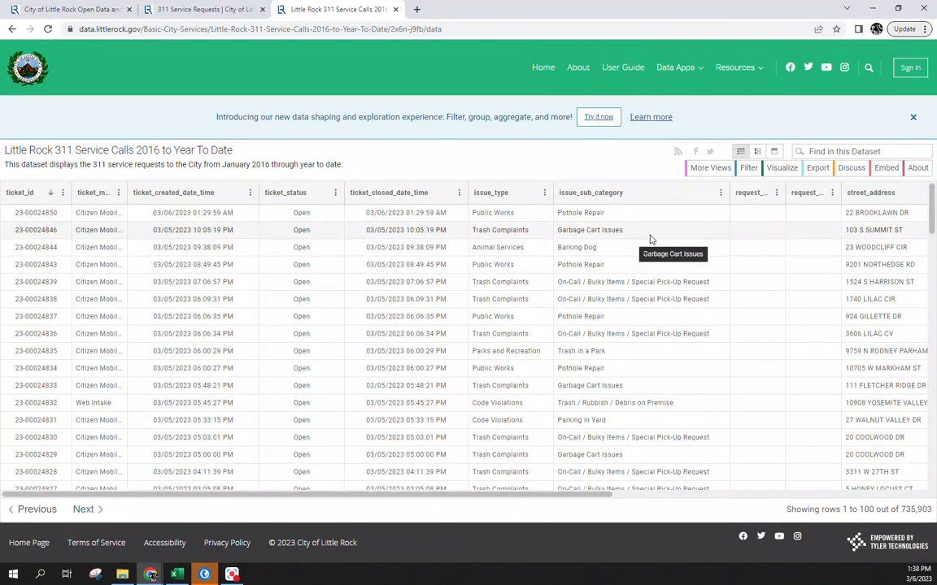
Add a filter condition to the 311 calls on ticket_created_date_time using the "is between" operator.
{"action": "left_click", "coordinate": [748, 167]}
{"action": "left_click", "coordinate": [749, 334]}
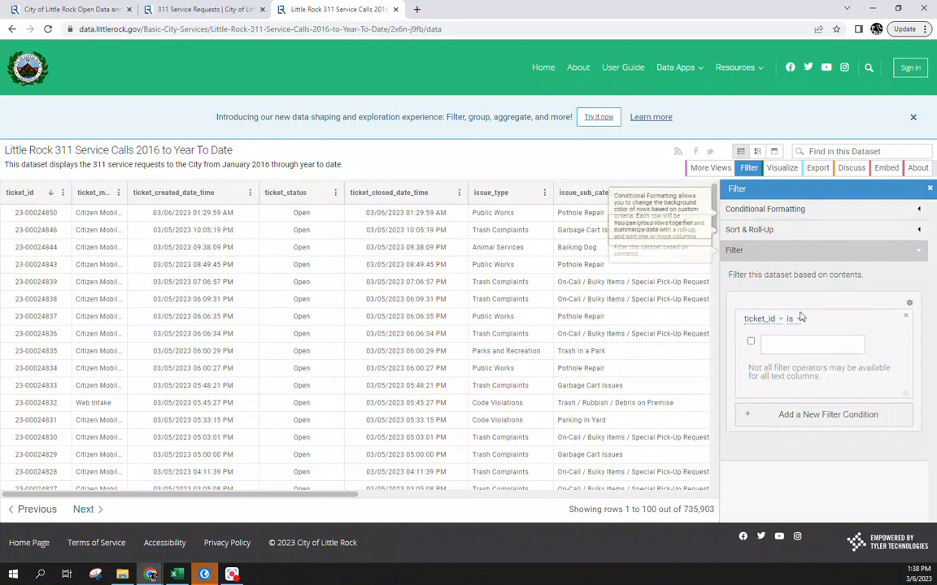
{"action": "left_click", "coordinate": [760, 319]}
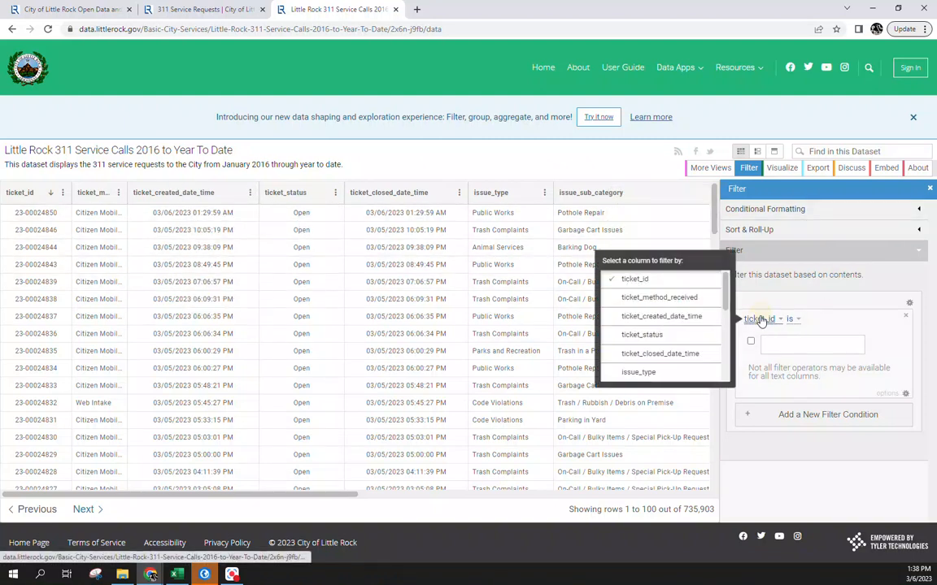
{"action": "left_click", "coordinate": [691, 317]}
{"action": "left_click", "coordinate": [853, 320]}
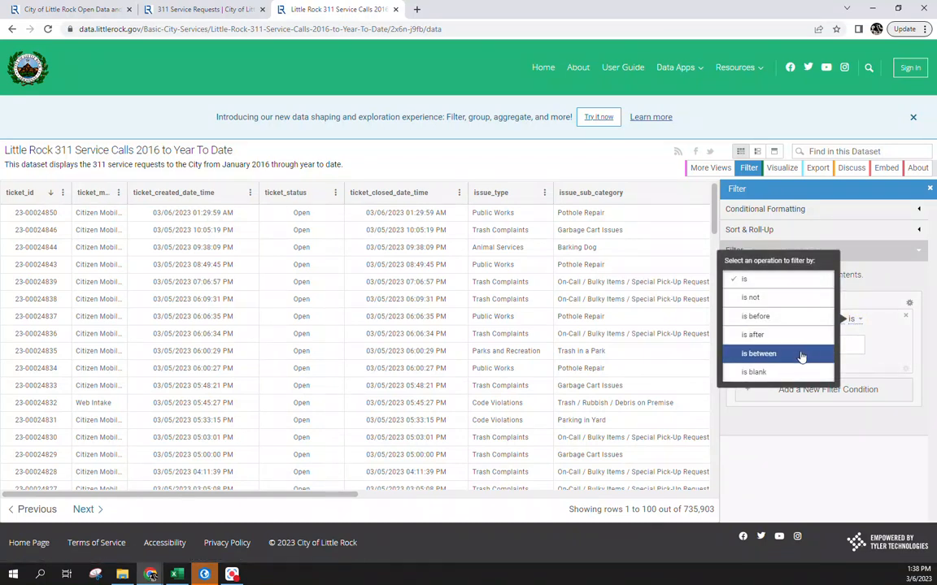
{"action": "left_click", "coordinate": [800, 355]}
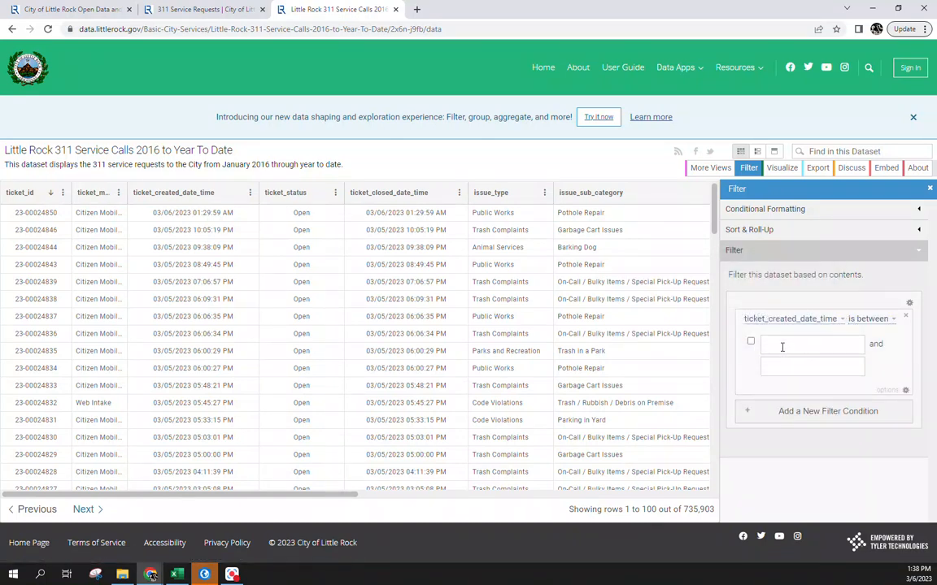
Set the start of the ticket_created_date_time range to 01/01/2022 12:00:00 AM.
{"action": "left_click", "coordinate": [781, 345]}
{"action": "left_click", "coordinate": [771, 364]}
{"action": "left_click", "coordinate": [771, 364]}
{"action": "left_click", "coordinate": [771, 365]}
{"action": "left_click", "coordinate": [772, 365]}
{"action": "left_click", "coordinate": [771, 364]}
{"action": "left_click", "coordinate": [772, 364]}
{"action": "left_click", "coordinate": [772, 364]}
{"action": "left_click", "coordinate": [771, 364]}
{"action": "left_click", "coordinate": [772, 364]}
{"action": "left_click", "coordinate": [771, 364]}
{"action": "left_click", "coordinate": [771, 364]}
{"action": "left_click", "coordinate": [771, 364]}
{"action": "left_click", "coordinate": [771, 364]}
{"action": "left_click", "coordinate": [771, 364]}
{"action": "left_click", "coordinate": [846, 381]}
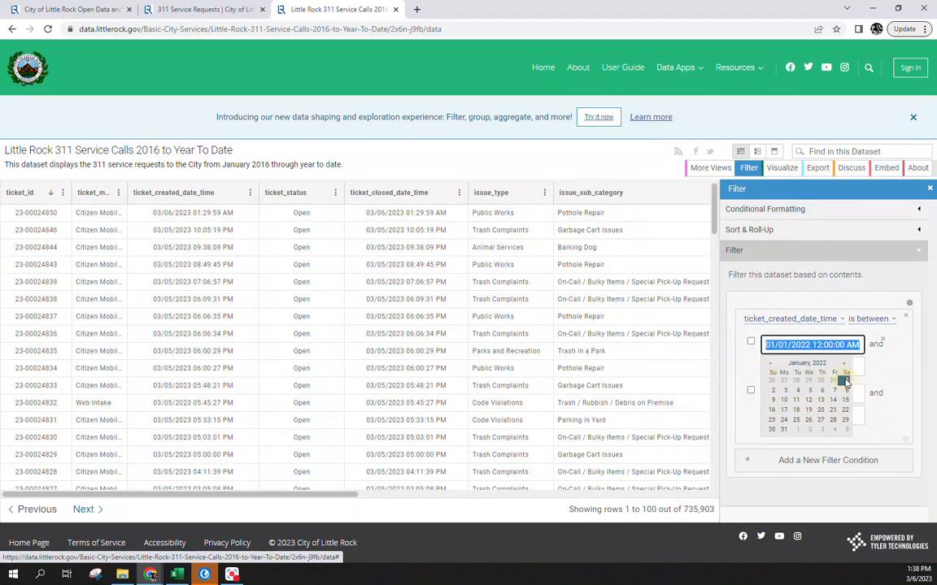
Set the end of the ticket_created_date_time range to 12/31/2022 11:59:59 PM and apply the filter to the table.
{"action": "left_click", "coordinate": [864, 369]}
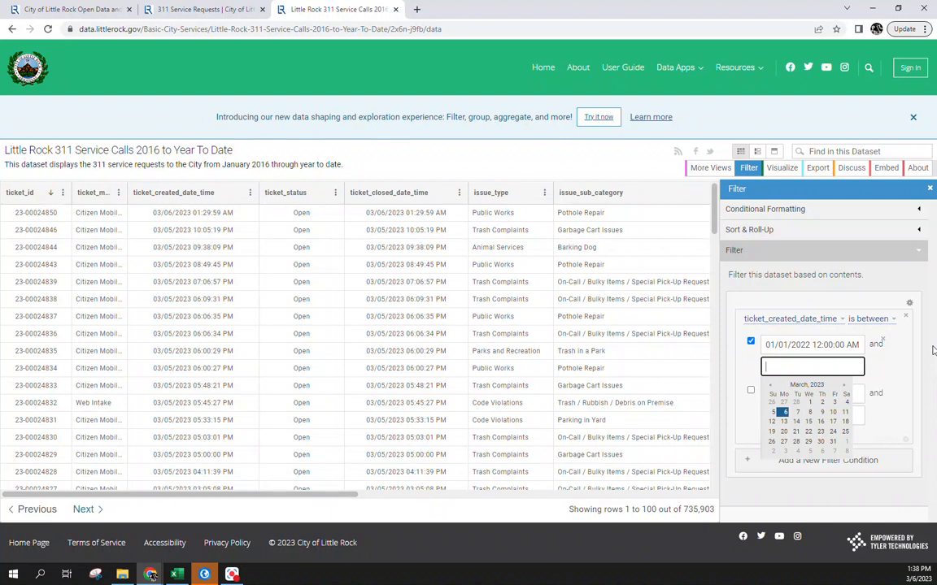
{"action": "left_click", "coordinate": [772, 387]}
{"action": "left_click", "coordinate": [772, 386]}
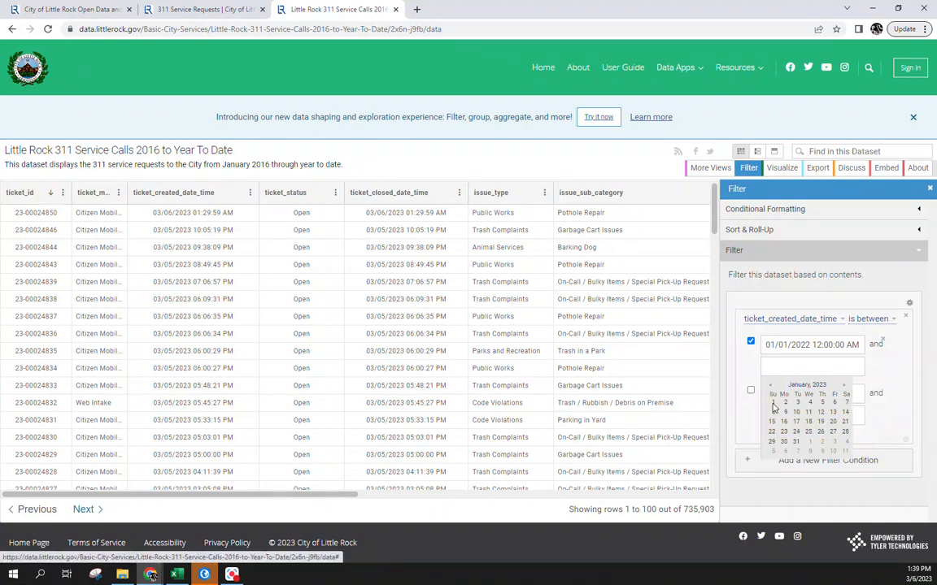
{"action": "left_click", "coordinate": [772, 403]}
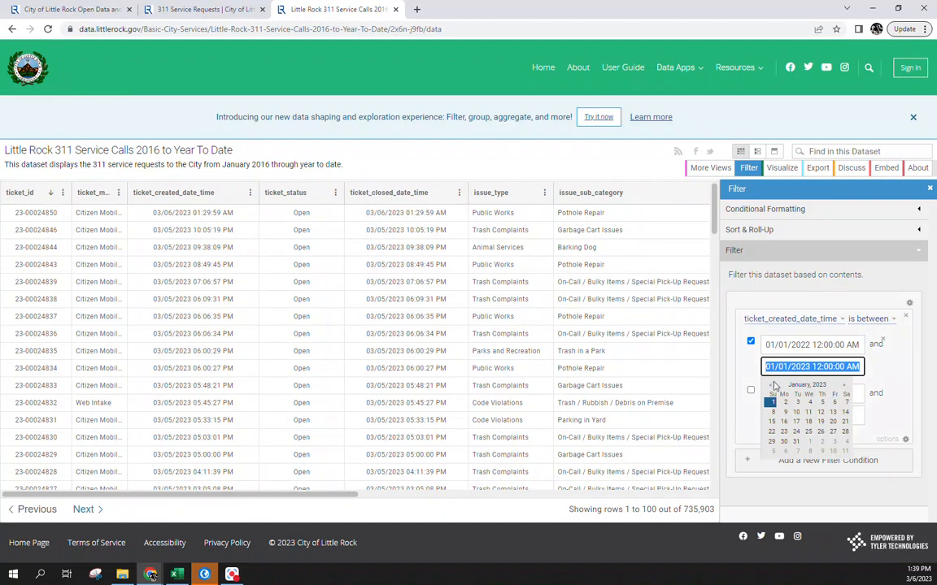
{"action": "left_click", "coordinate": [771, 386]}
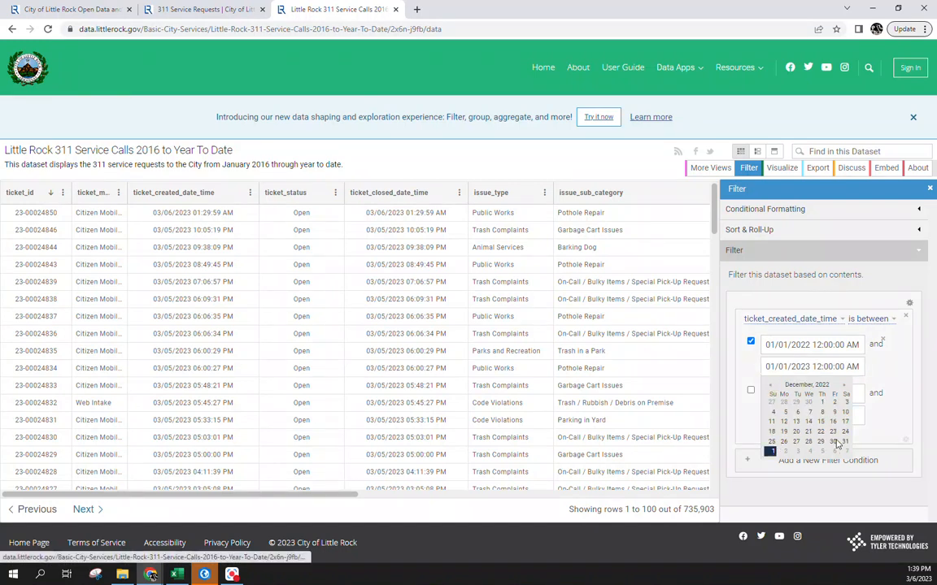
{"action": "left_click", "coordinate": [844, 442]}
{"action": "left_click", "coordinate": [824, 367]}
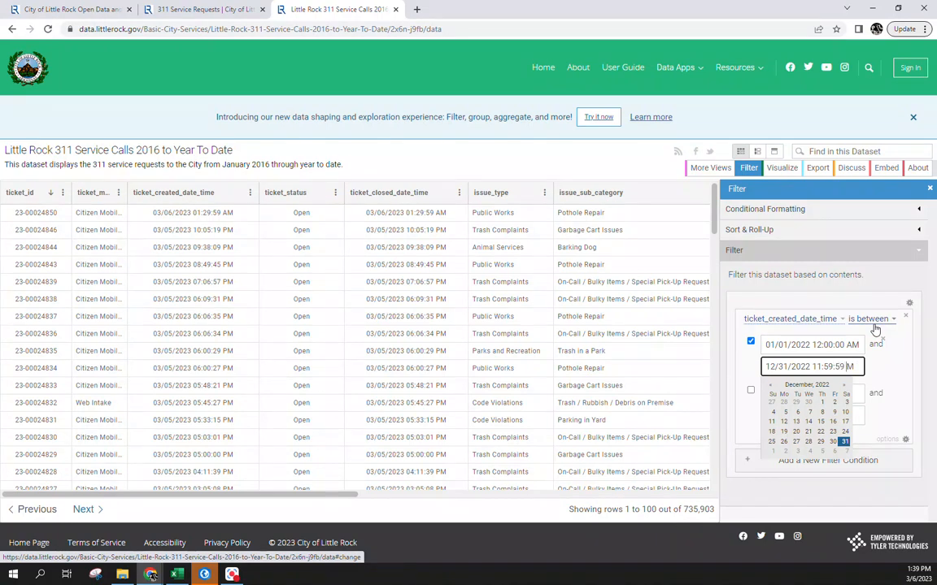
{"action": "left_click", "coordinate": [895, 366]}
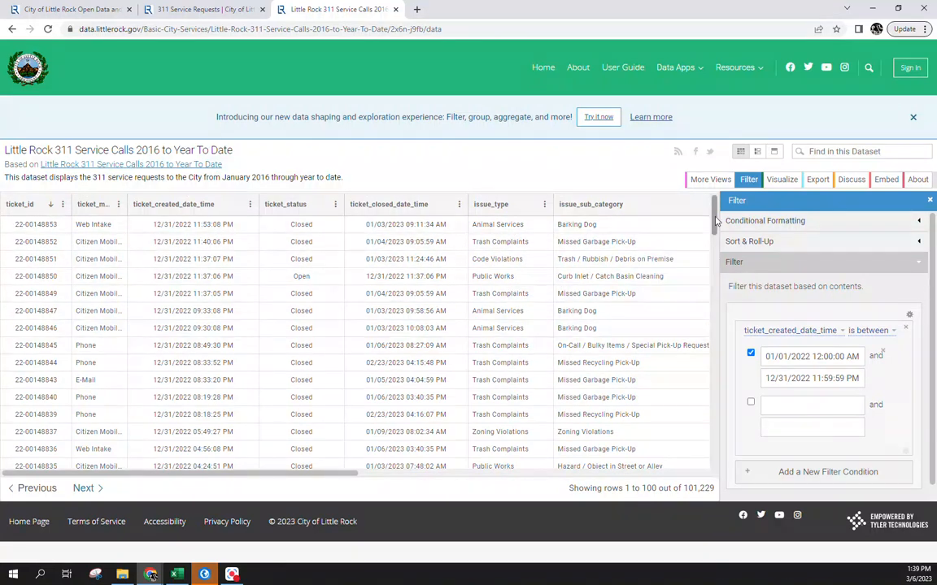
{"action": "scroll", "coordinate": [716, 219], "scroll_direction": "down", "scroll_amount": 1}
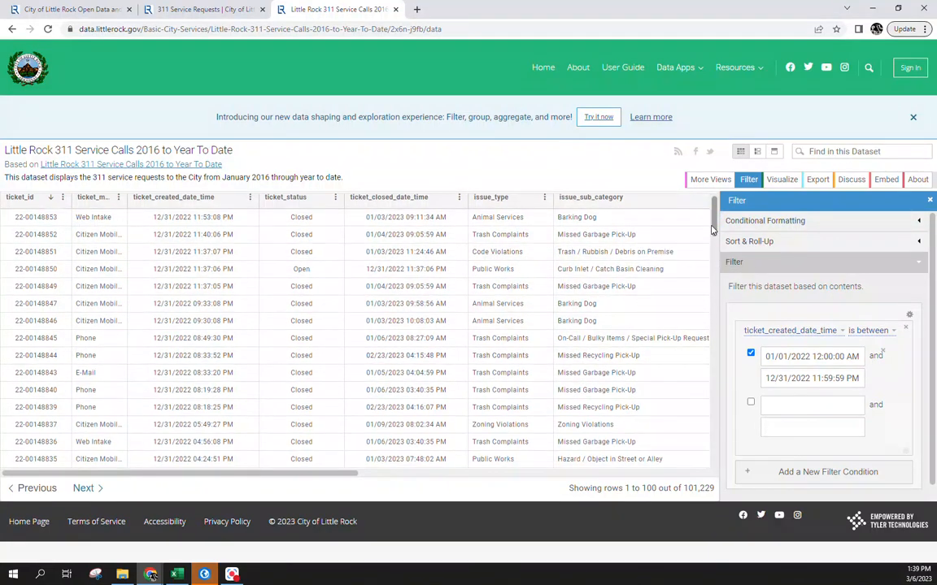
{"action": "left_click_drag", "start_coordinate": [712, 231], "coordinate": [716, 200]}
Try to export the filtered 311 service calls as a shapefile.
{"action": "left_click", "coordinate": [817, 185]}
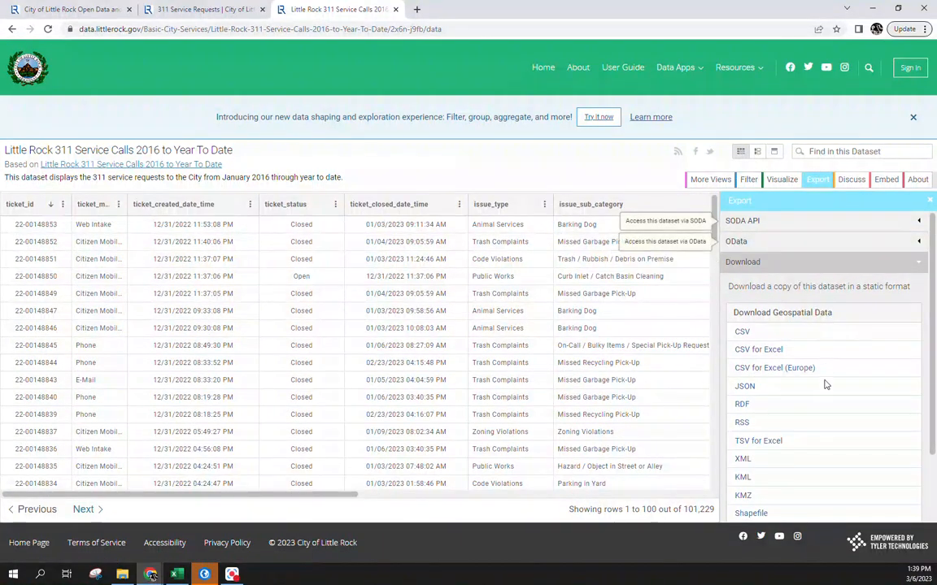
{"action": "left_click", "coordinate": [751, 514]}
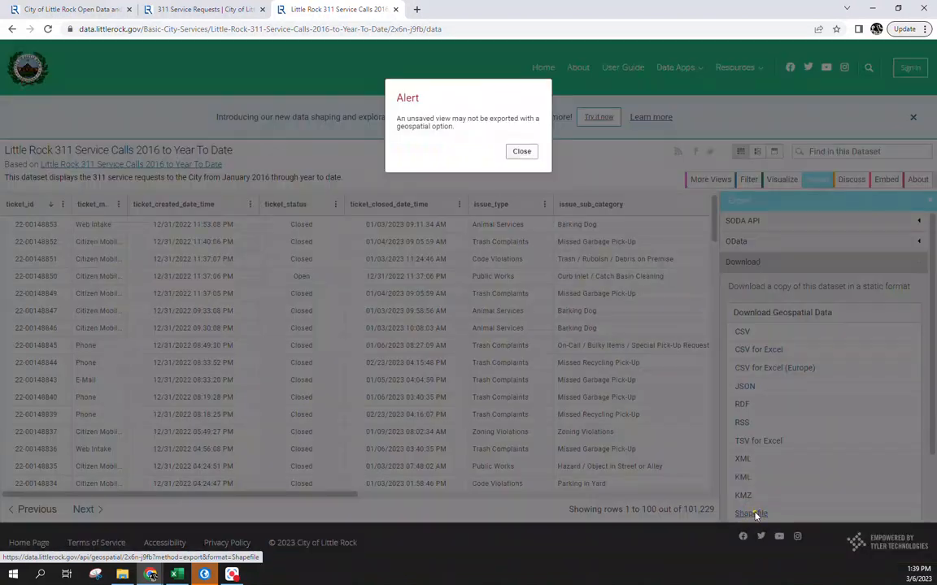
{"action": "left_click", "coordinate": [518, 158]}
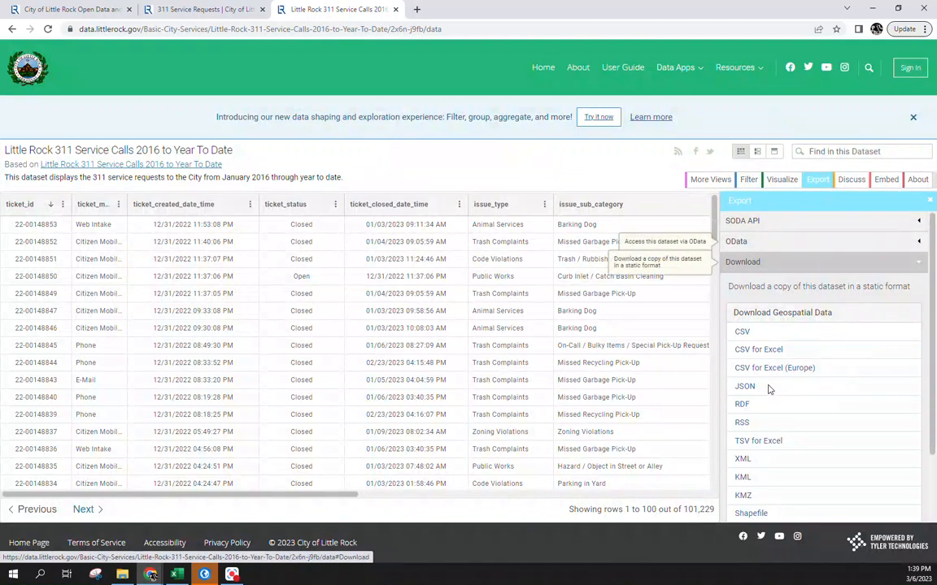
Export the filtered 311 calls as CSV for Excel and save the file in VideoW7 as "LR_311_2022CY".
{"action": "left_click", "coordinate": [763, 351]}
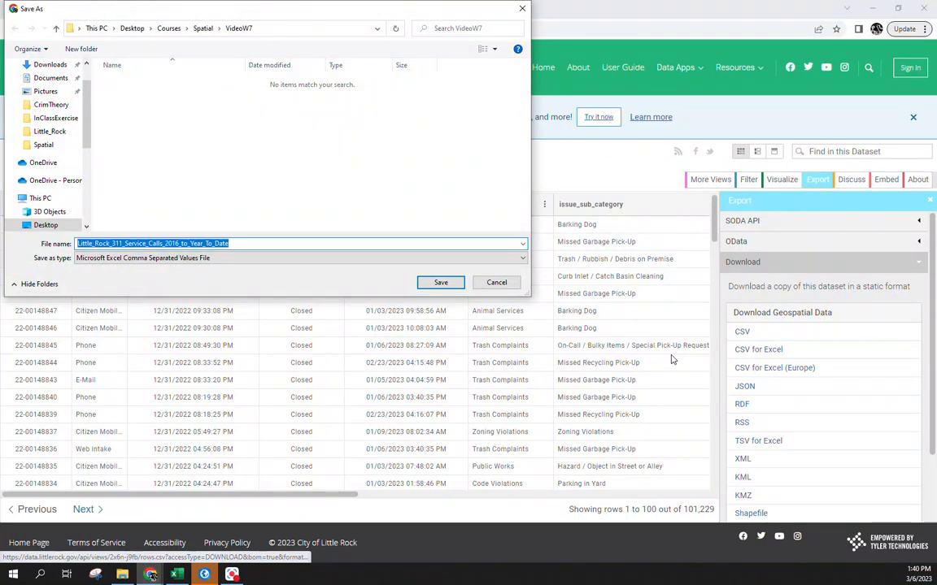
{"action": "type", "text": "LR_"}
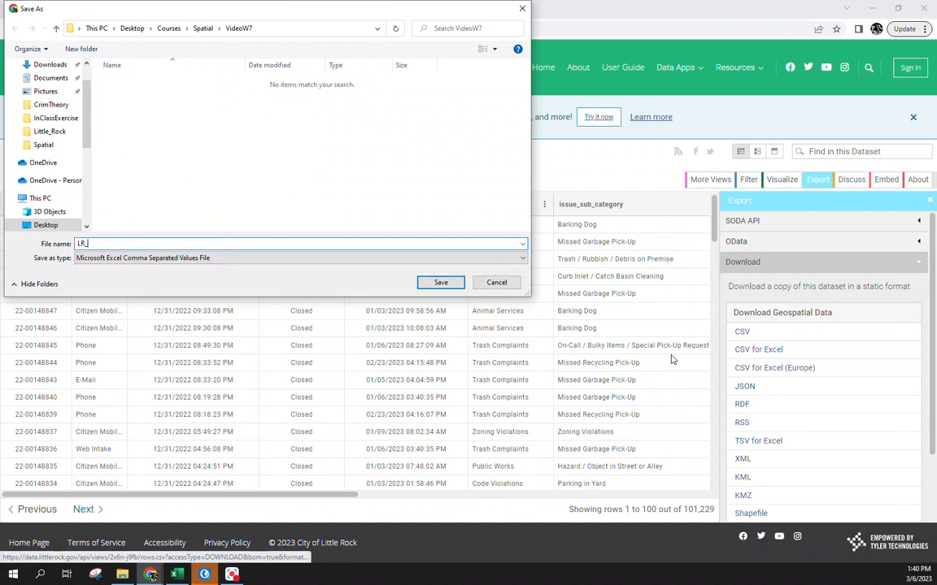
{"action": "type", "text": "311_2022CY"}
{"action": "left_click", "coordinate": [440, 283]}
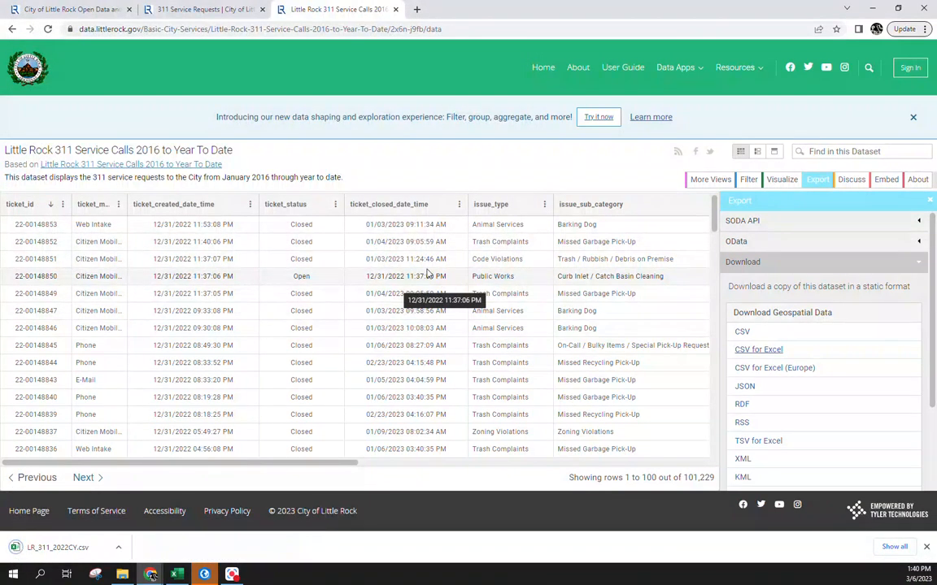
Return to the data hub home page and open the Little Rock Police Department Statistics 2017 to Year to Date dataset from the Safe City category.
{"action": "left_click", "coordinate": [12, 29]}
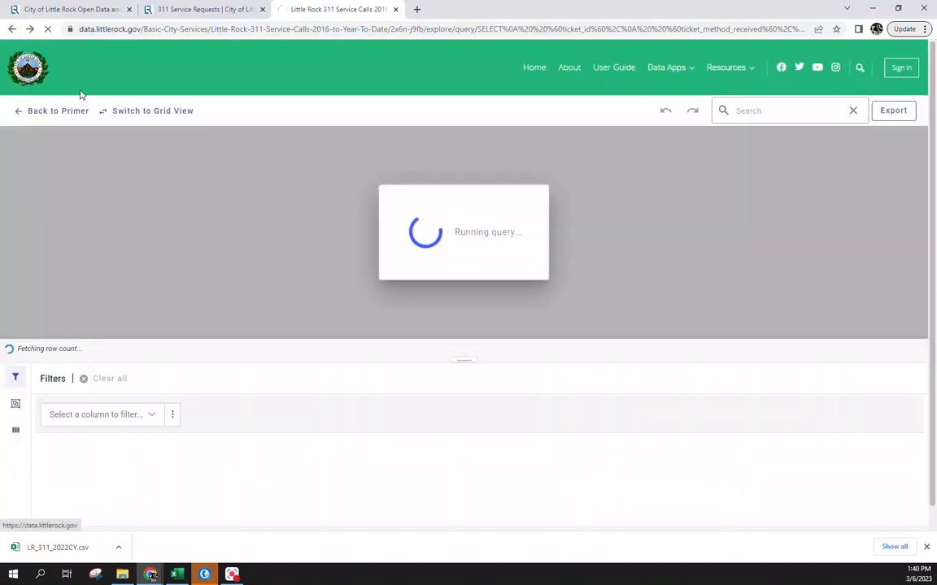
{"action": "left_click", "coordinate": [29, 72]}
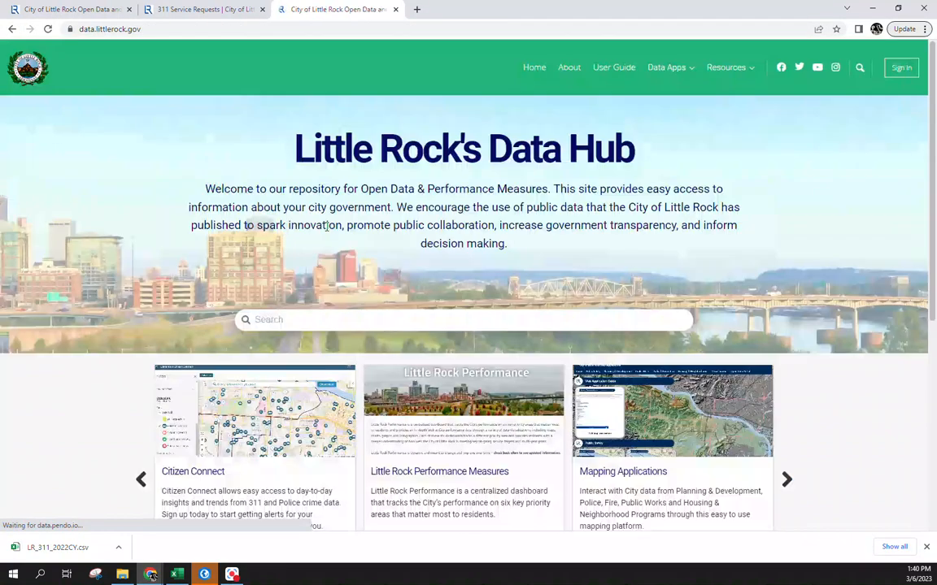
{"action": "scroll", "coordinate": [281, 235], "scroll_direction": "down", "scroll_amount": 3}
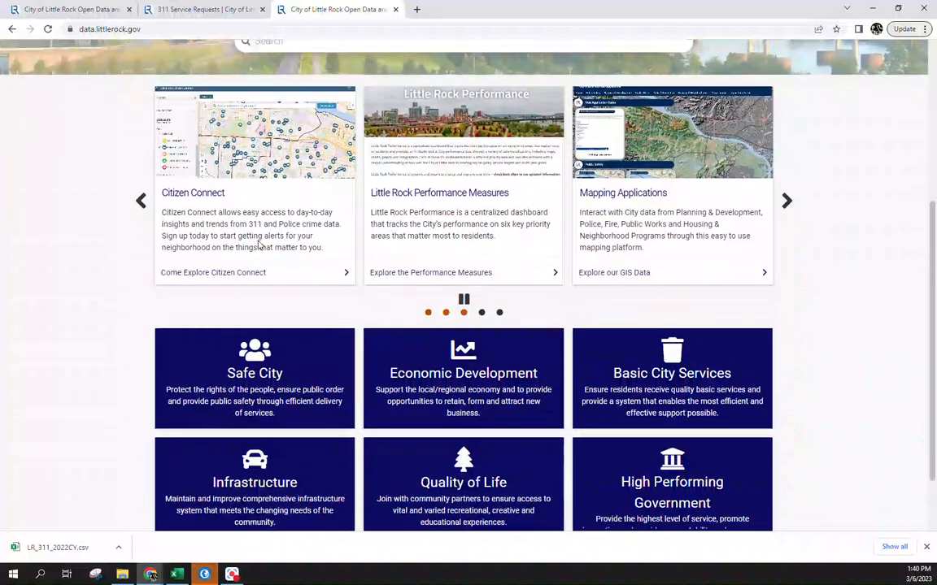
{"action": "left_click", "coordinate": [266, 374]}
{"action": "scroll", "coordinate": [648, 232], "scroll_direction": "down", "scroll_amount": 3}
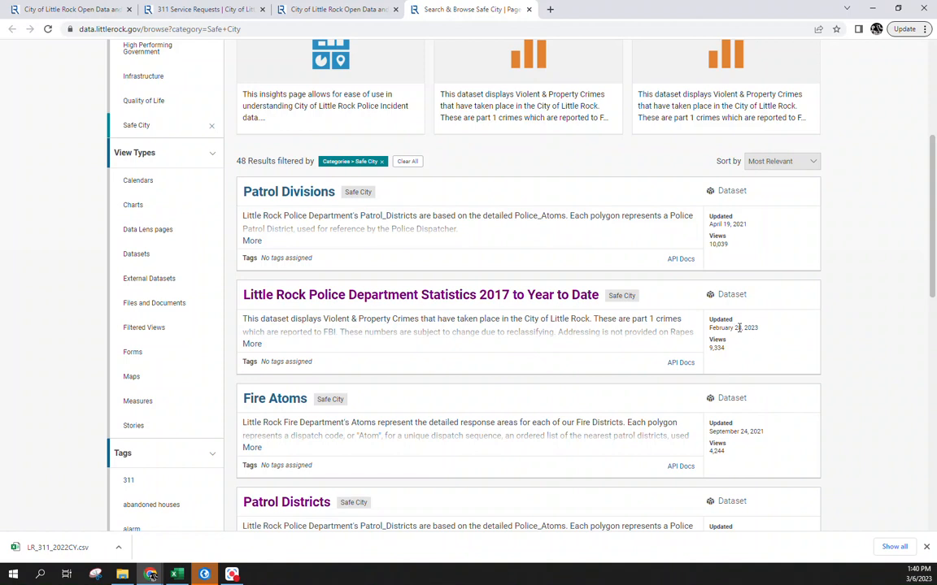
{"action": "left_click", "coordinate": [460, 303]}
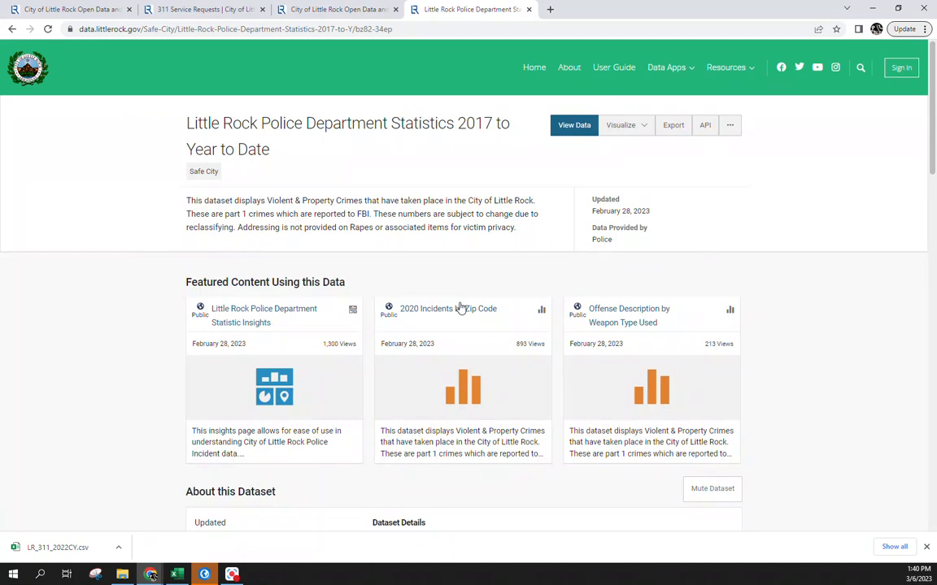
Show the police statistics data in grid view and add an INCIDENT_DATE filter condition using "is between".
{"action": "left_click", "coordinate": [578, 125]}
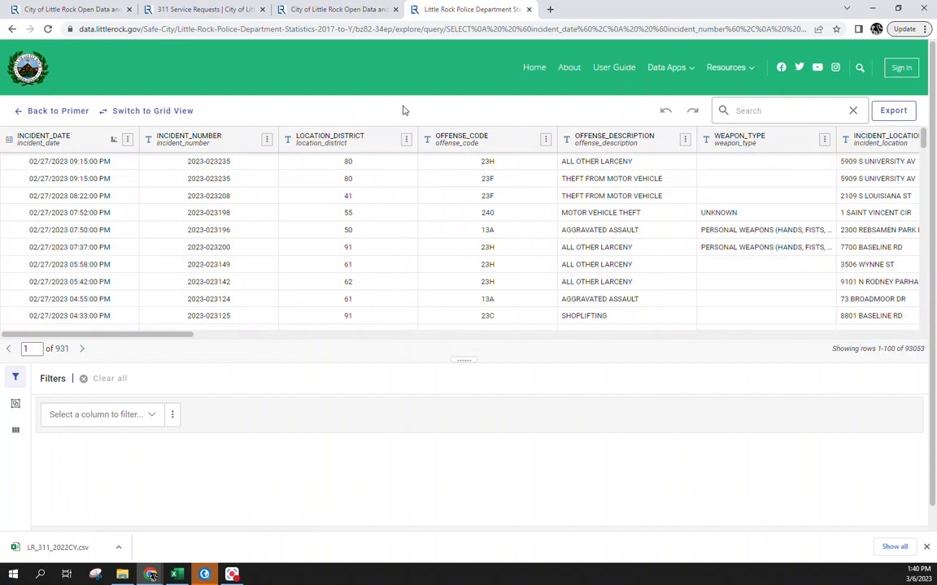
{"action": "left_click", "coordinate": [151, 111]}
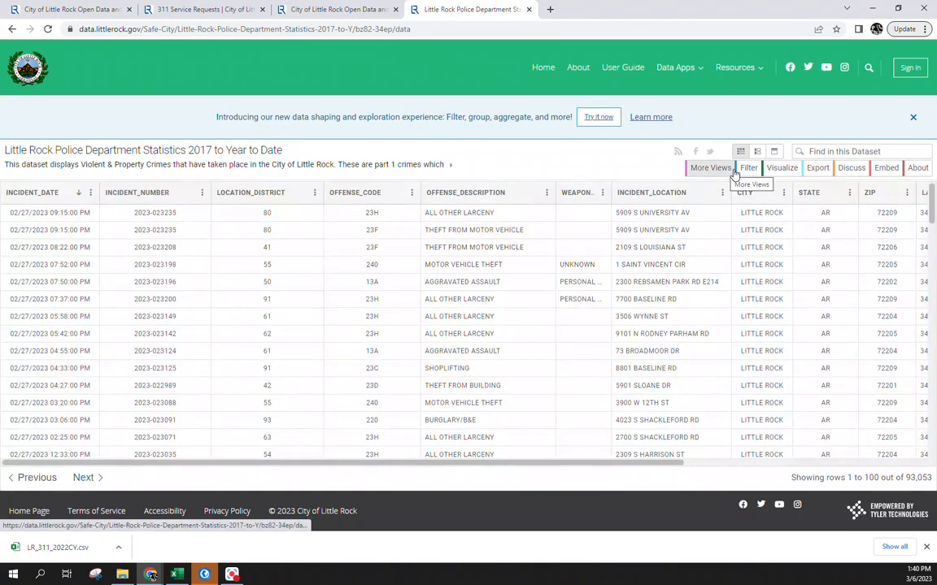
{"action": "left_click", "coordinate": [743, 169]}
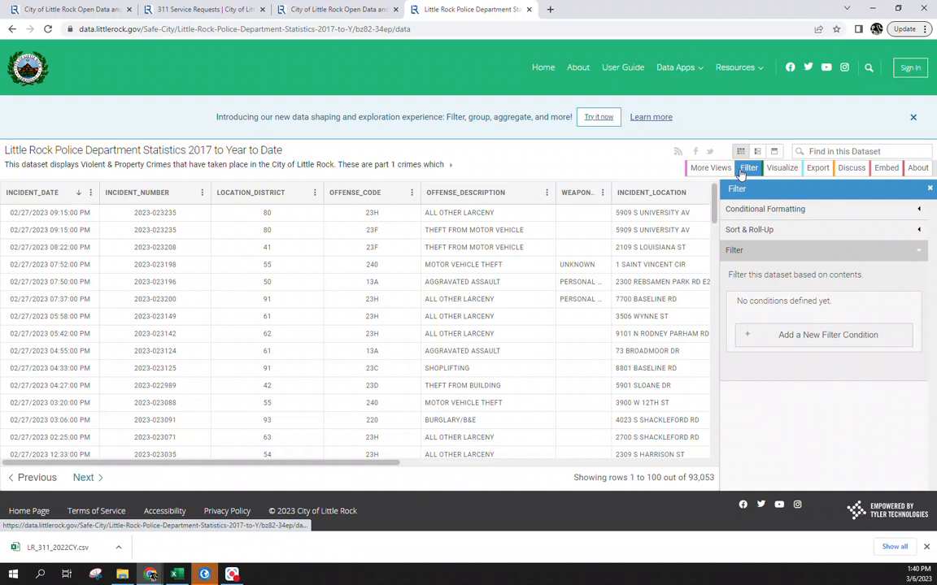
{"action": "left_click", "coordinate": [782, 335]}
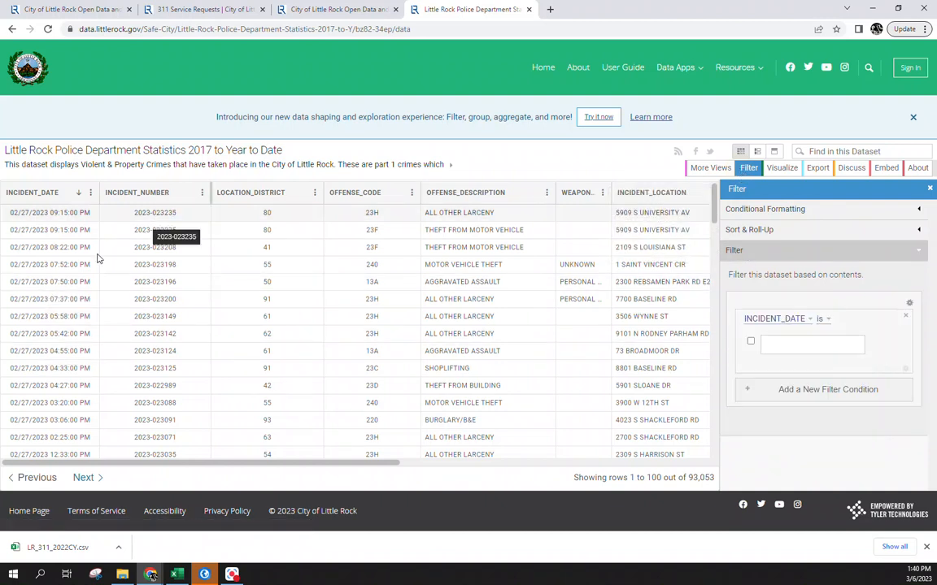
{"action": "left_click", "coordinate": [829, 323]}
{"action": "left_click", "coordinate": [767, 355]}
Set the start of the INCIDENT_DATE range to 01/01/2022 12:00:00 AM.
{"action": "left_click", "coordinate": [809, 345]}
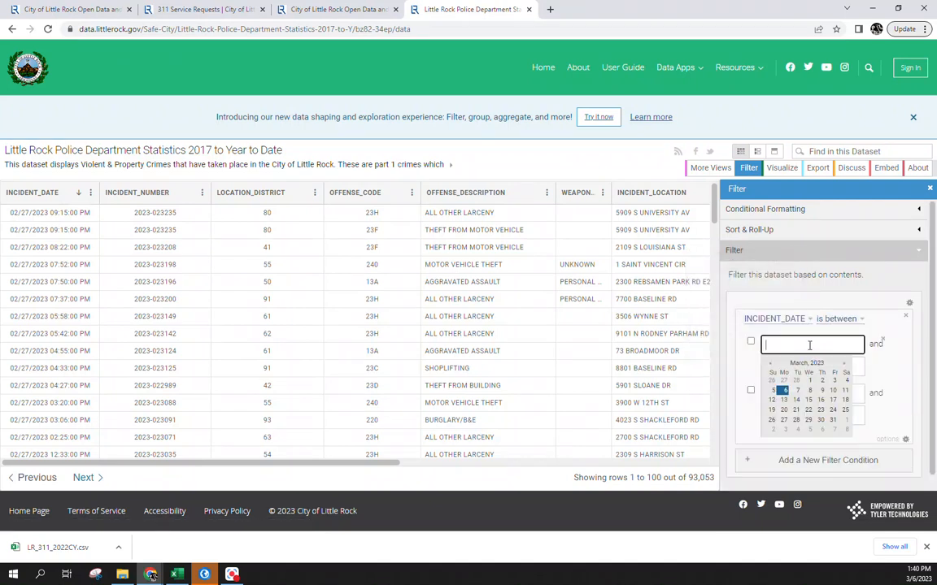
{"action": "double_click", "coordinate": [769, 365]}
{"action": "triple_click", "coordinate": [770, 365]}
{"action": "triple_click", "coordinate": [769, 365]}
{"action": "double_click", "coordinate": [770, 365]}
{"action": "double_click", "coordinate": [769, 365]}
{"action": "left_click", "coordinate": [769, 365]}
{"action": "left_click", "coordinate": [769, 366]}
{"action": "left_click", "coordinate": [846, 381]}
Set the end of the INCIDENT_DATE range to 12/31/2022 11:59:59 PM and apply the filter.
{"action": "left_click", "coordinate": [819, 367]}
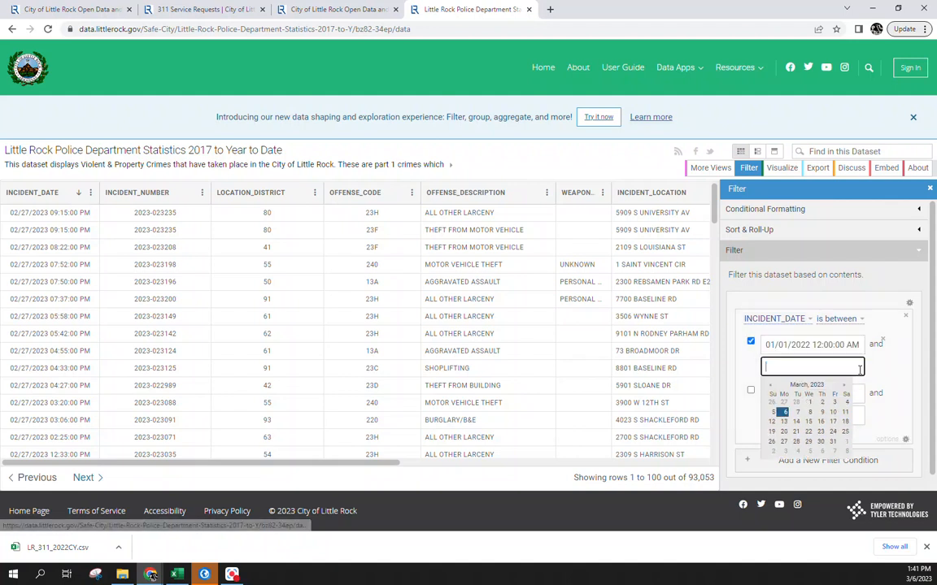
{"action": "left_click", "coordinate": [773, 385]}
{"action": "left_click", "coordinate": [772, 386]}
{"action": "left_click", "coordinate": [772, 386]}
{"action": "left_click", "coordinate": [847, 443]}
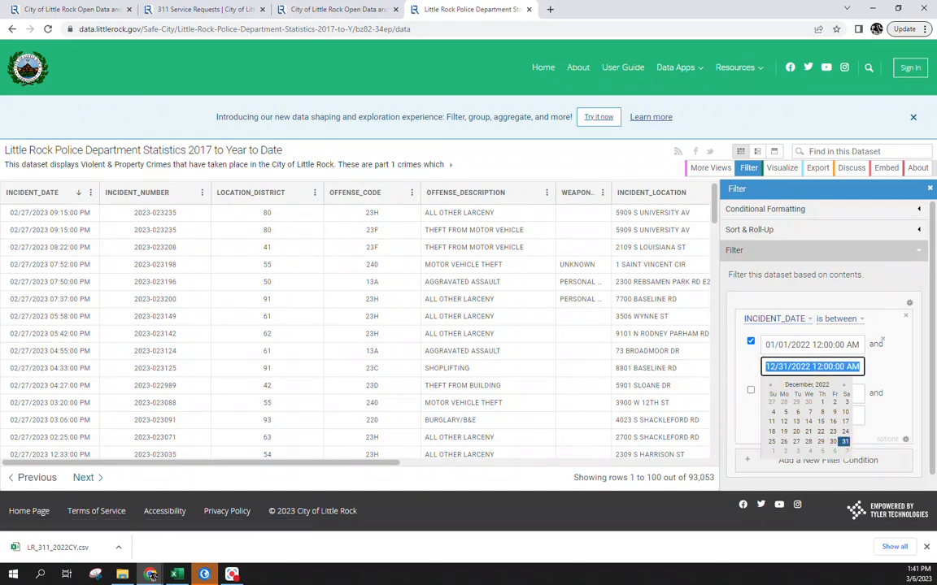
{"action": "left_click", "coordinate": [823, 366]}
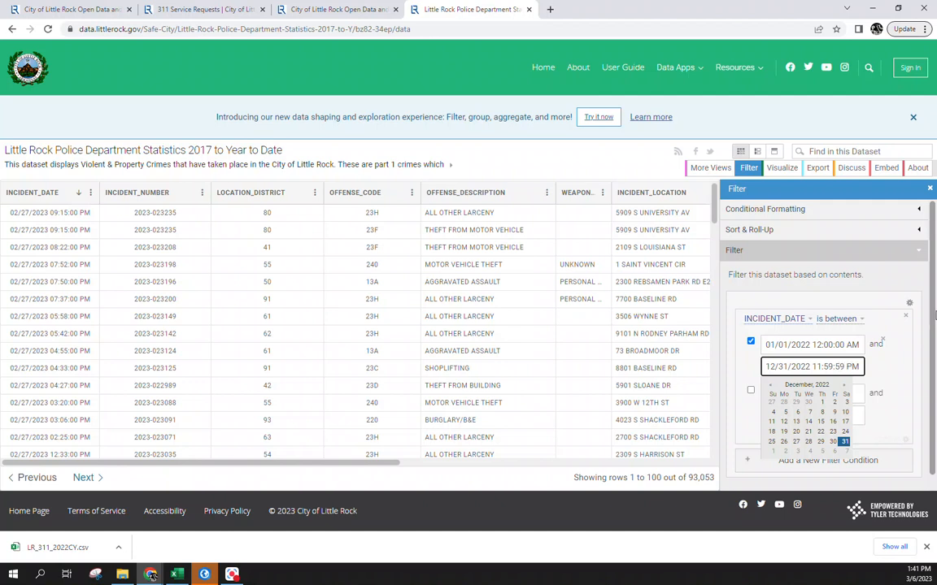
{"action": "left_click", "coordinate": [897, 367]}
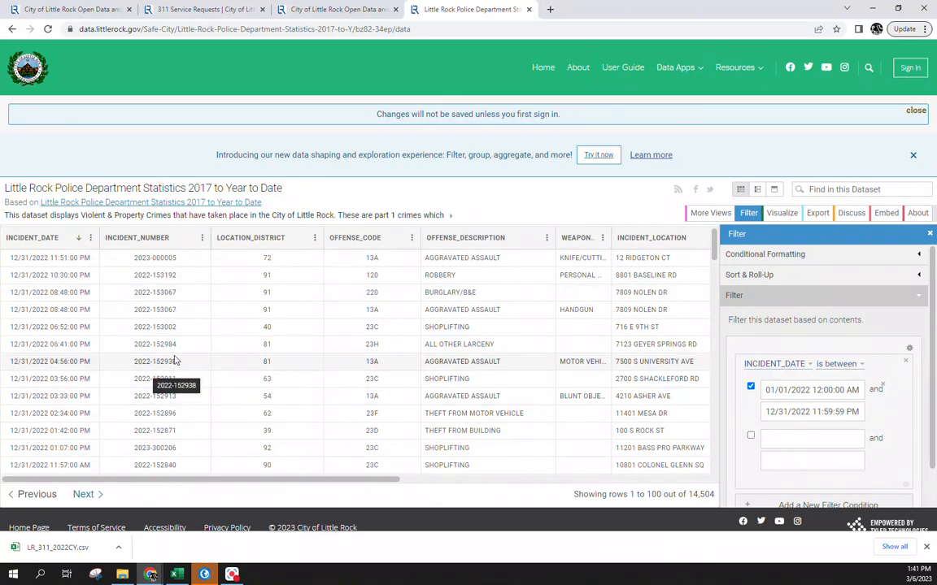
Export the filtered police statistics as CSV for Excel, save the file as LR_Crime_2022CY in the VideoW7 folder, and leave the browser.
{"action": "left_click", "coordinate": [820, 214]}
{"action": "left_click", "coordinate": [766, 365]}
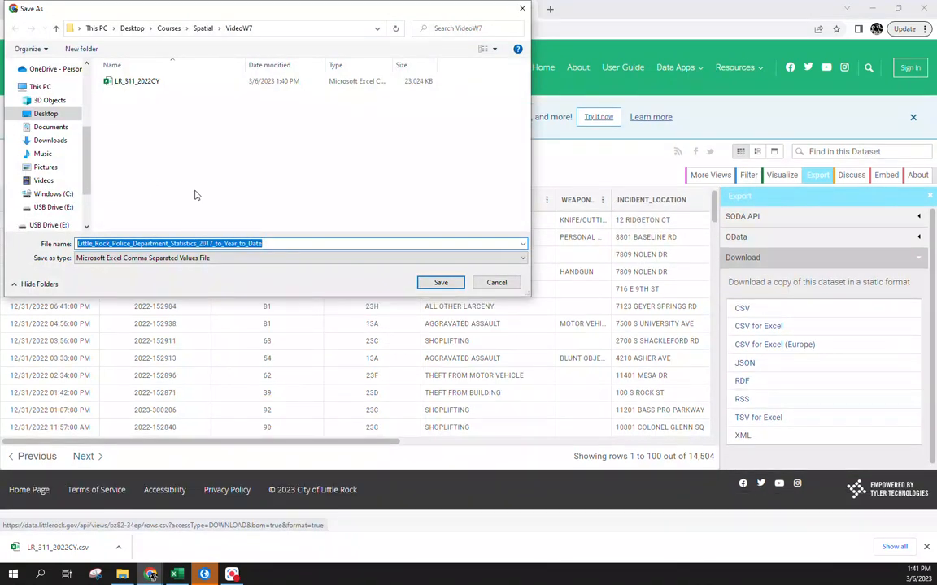
{"action": "type", "text": "LR_Cr"}
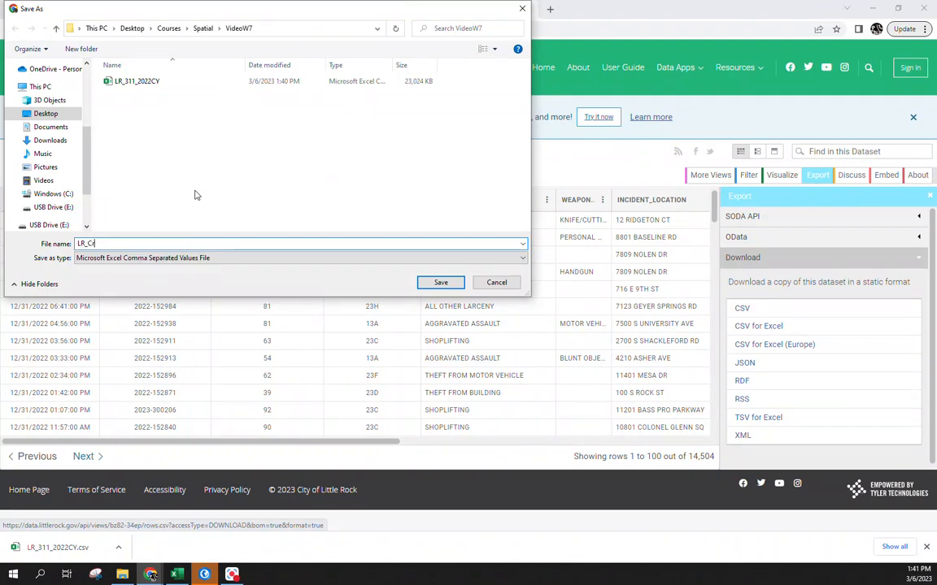
{"action": "type", "text": "ime_2022C"}
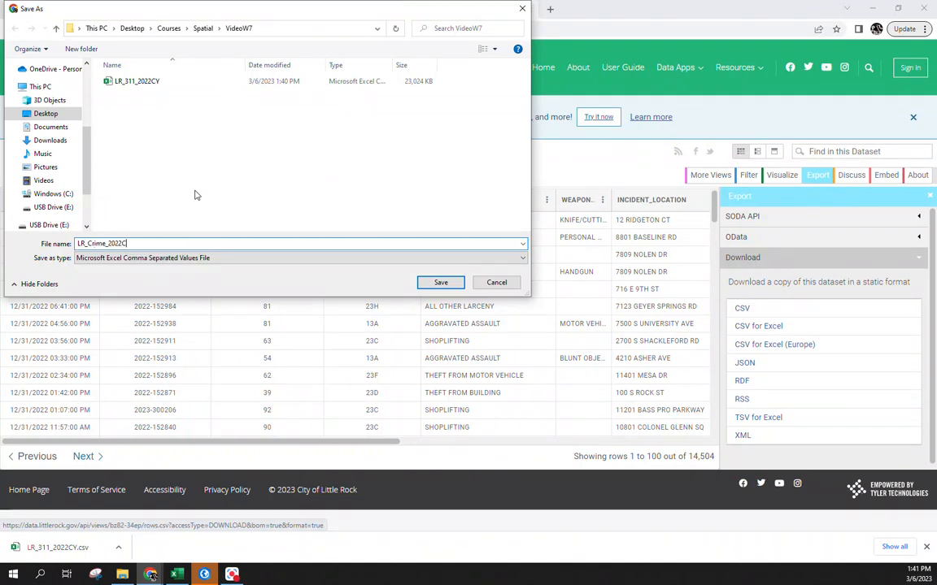
{"action": "type", "text": "Y"}
{"action": "key", "text": "Return"}
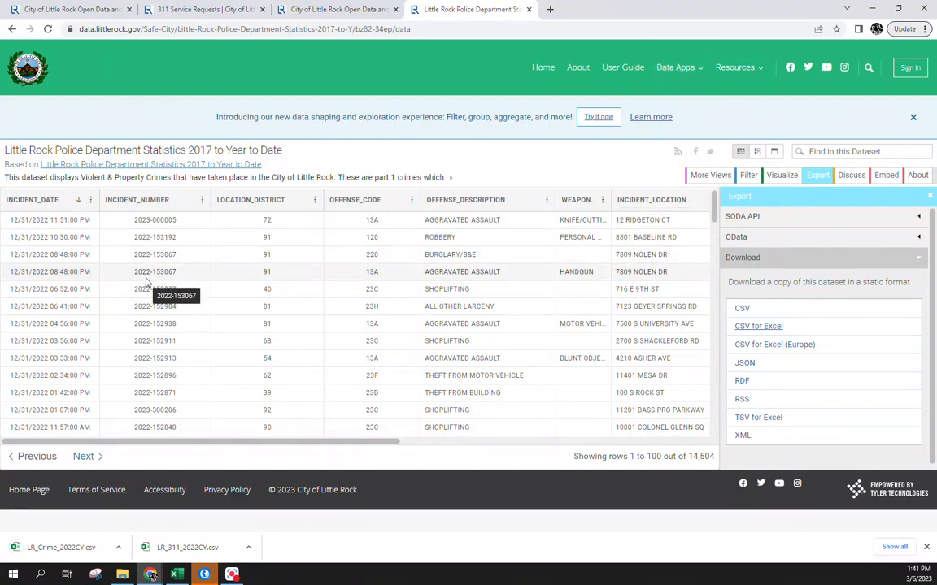
{"action": "left_click", "coordinate": [928, 12]}
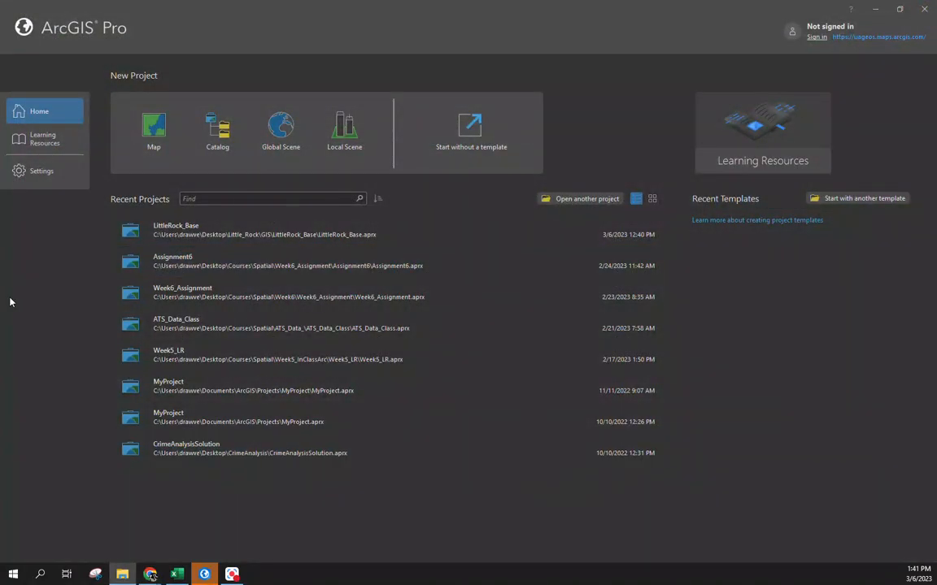
In File Explorer, extract the Little Rock City Limit zip into its own folder inside VideoW7 and close the extracted folder.
{"action": "left_click_drag", "start_coordinate": [0, 97], "coordinate": [399, 123]}
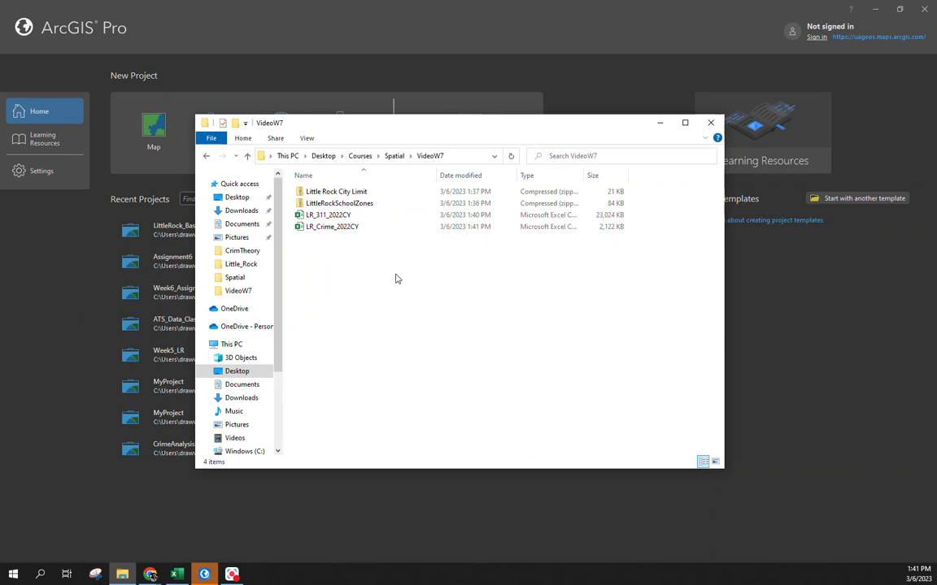
{"action": "right_click", "coordinate": [336, 195]}
{"action": "left_click", "coordinate": [396, 246]}
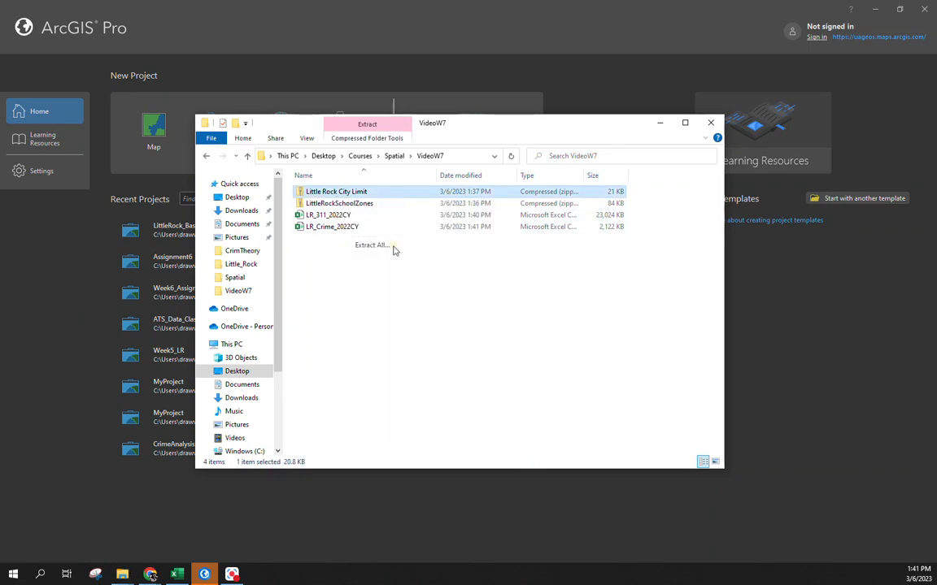
{"action": "left_click_drag", "start_coordinate": [486, 358], "coordinate": [492, 288]}
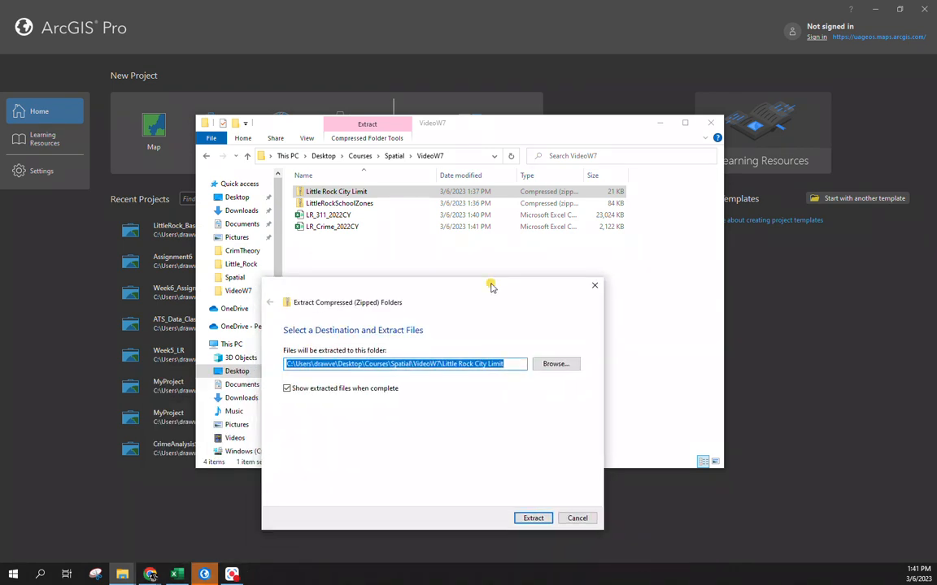
{"action": "left_click", "coordinate": [531, 520]}
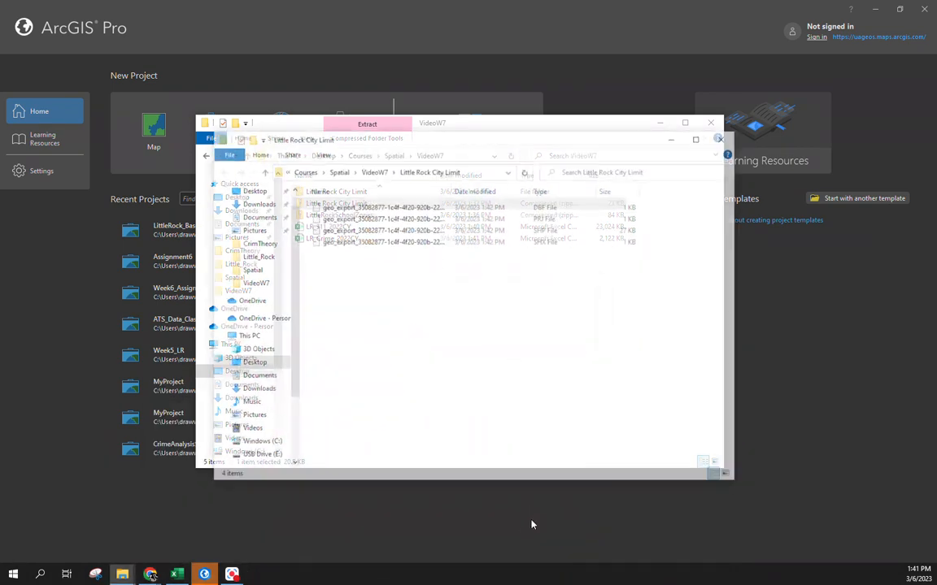
{"action": "left_click_drag", "start_coordinate": [399, 305], "coordinate": [336, 205]}
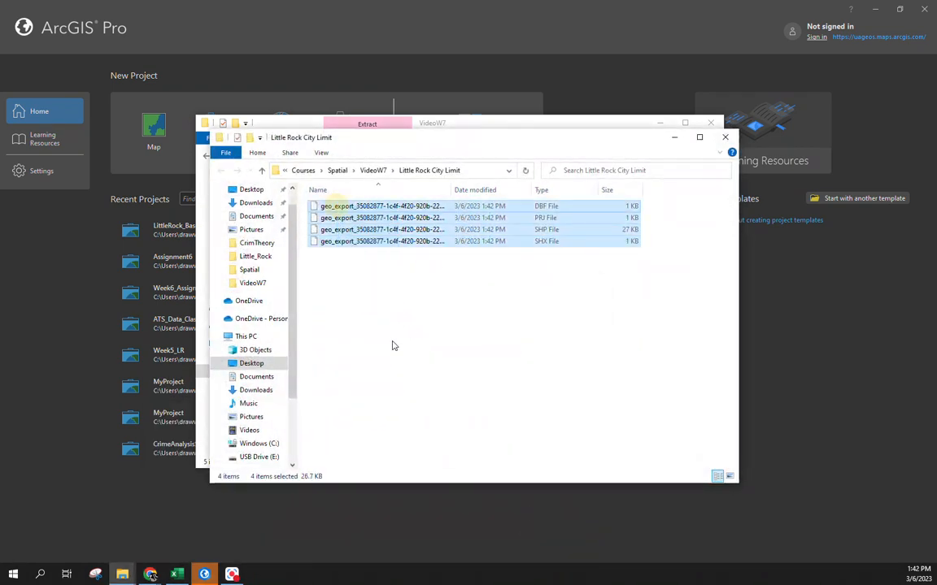
{"action": "left_click", "coordinate": [392, 342]}
{"action": "left_click", "coordinate": [725, 137]}
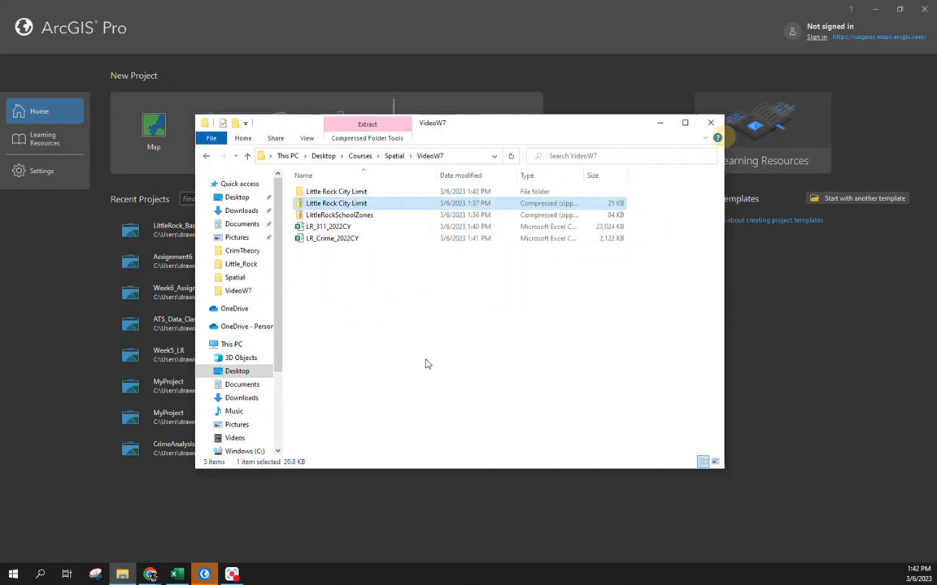
Extract the LittleRockSchoolZones zip into its own folder inside VideoW7 and close the File Explorer windows.
{"action": "left_click", "coordinate": [418, 356]}
{"action": "right_click", "coordinate": [355, 215]}
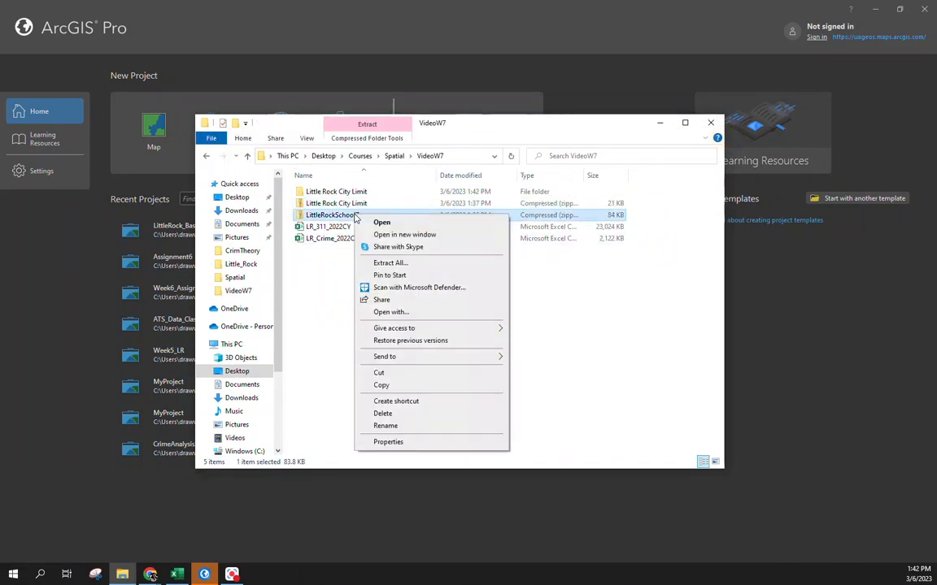
{"action": "left_click", "coordinate": [392, 262]}
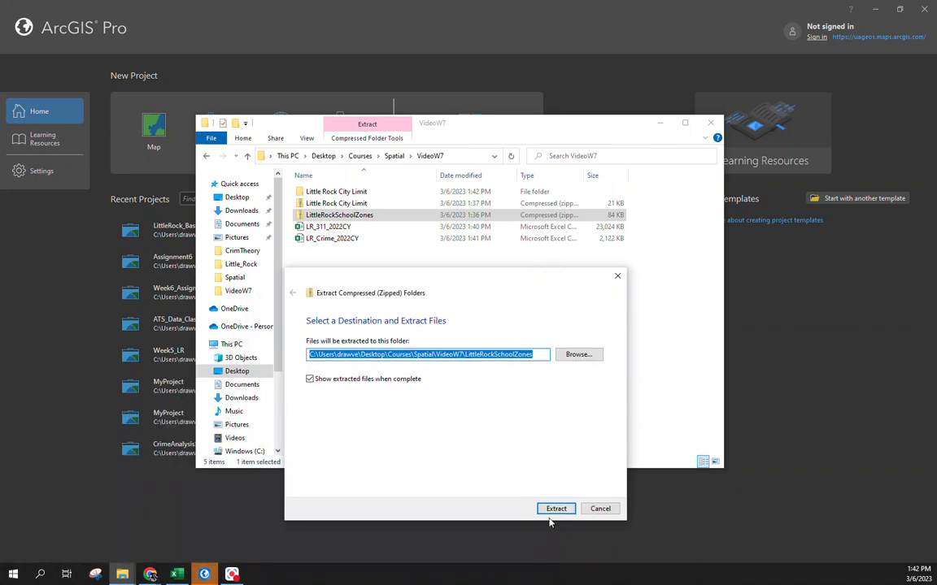
{"action": "left_click", "coordinate": [555, 509]}
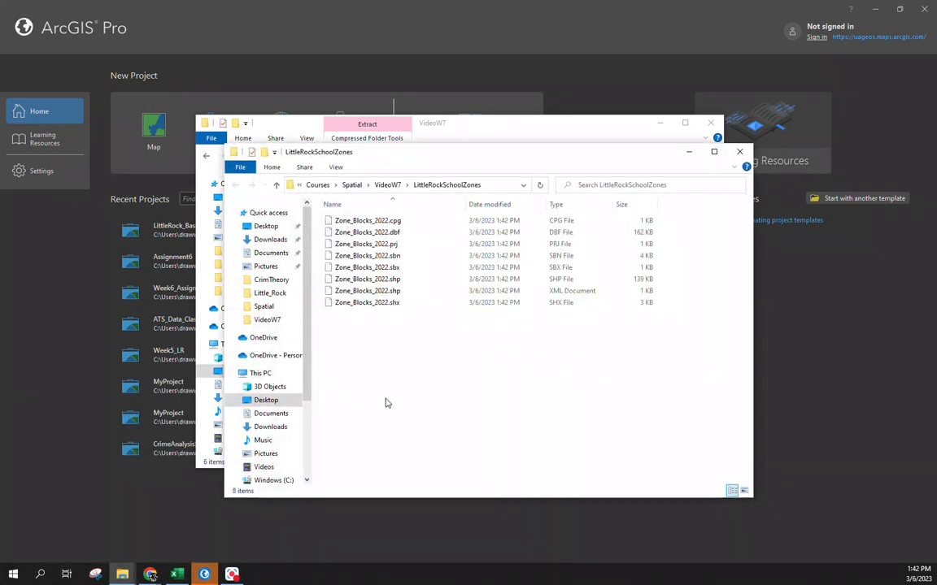
{"action": "left_click", "coordinate": [748, 153]}
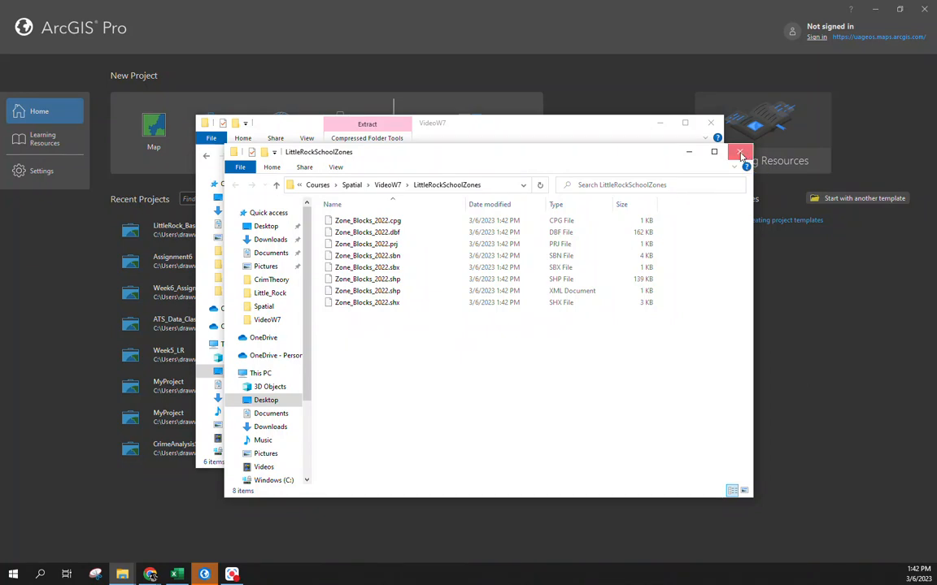
{"action": "left_click", "coordinate": [711, 123]}
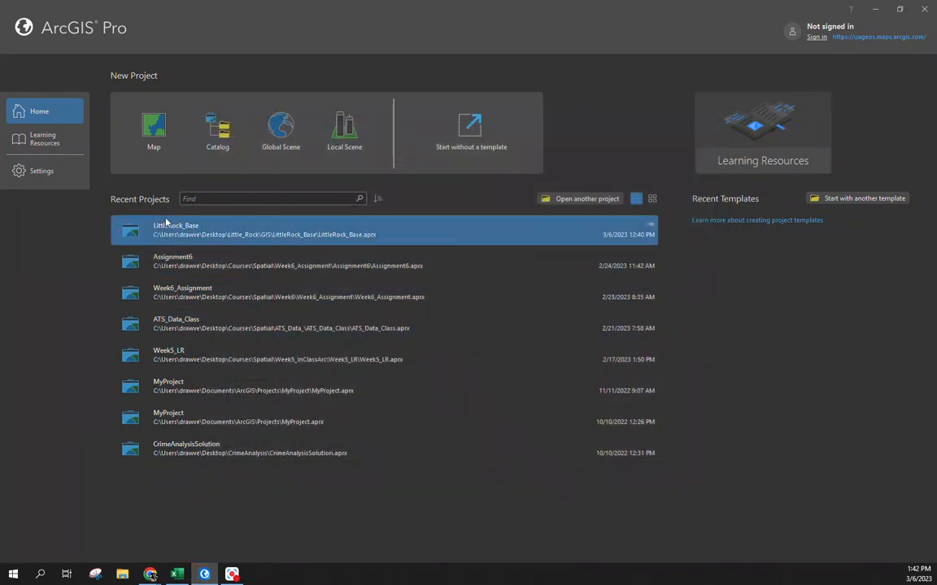
In ArcGIS Pro, create a new map project named VideoW7 located in the Courses > Spatial > VideoW7 folder.
{"action": "left_click", "coordinate": [140, 133]}
{"action": "type", "text": "VideoW7"}
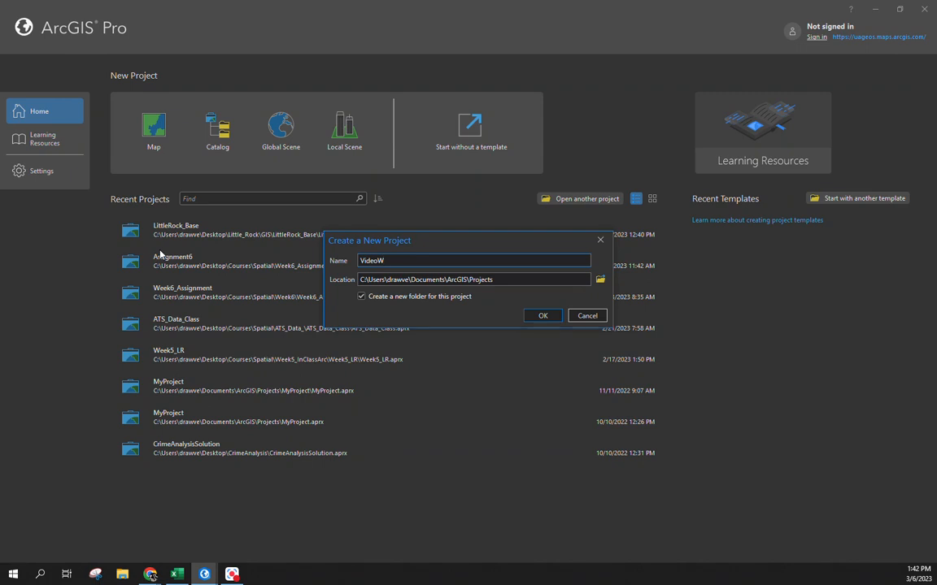
{"action": "left_click", "coordinate": [600, 279]}
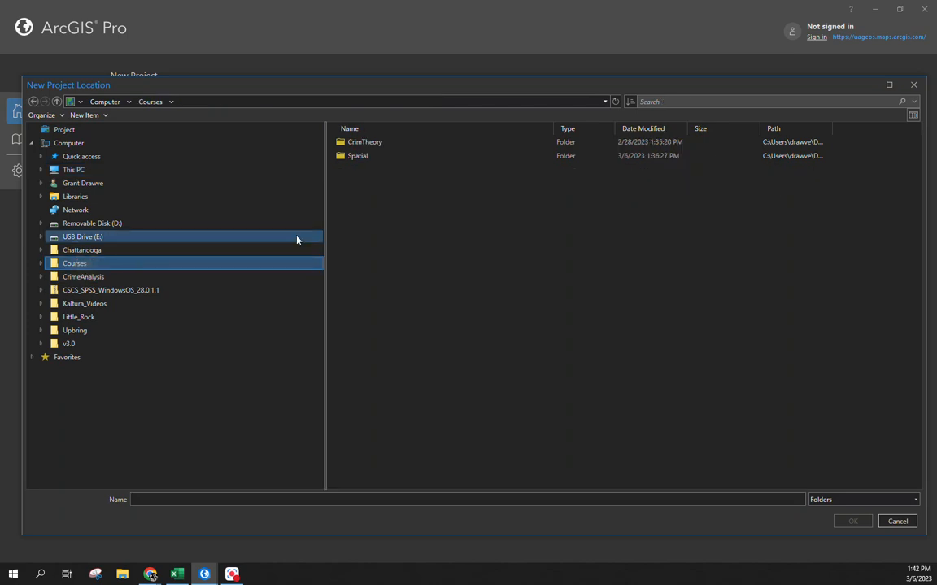
{"action": "double_click", "coordinate": [357, 156]}
{"action": "left_click", "coordinate": [360, 212]}
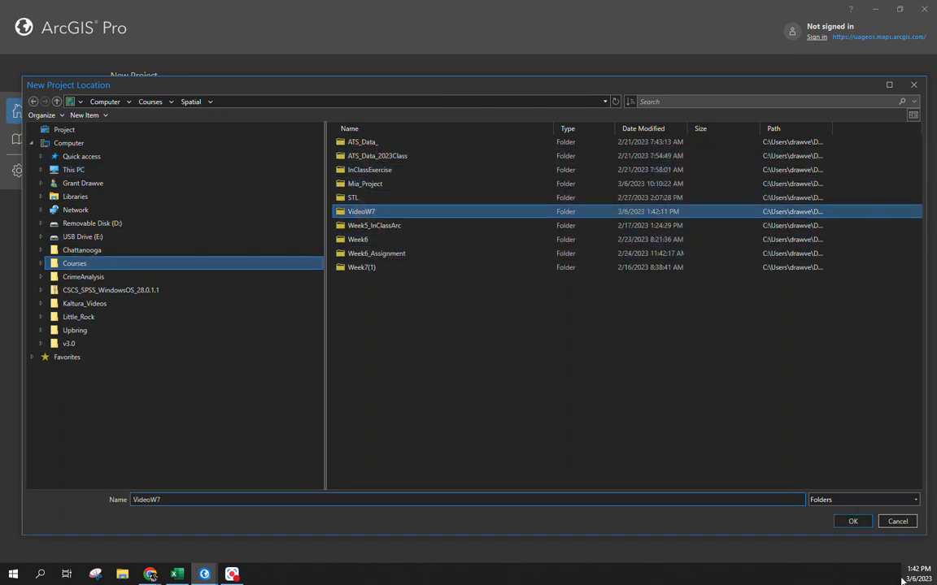
{"action": "left_click", "coordinate": [853, 521]}
{"action": "left_click", "coordinate": [548, 314]}
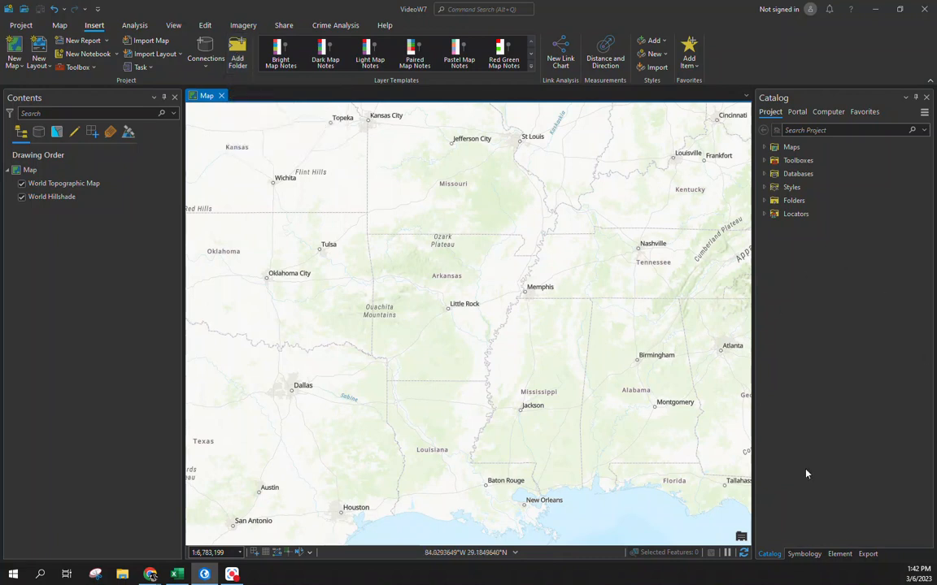
Add the LR_311_2022CY.csv and LR_Crime_2022CY.csv tables from the Courses > Spatial > VideoW7 folder to the map.
{"action": "left_click", "coordinate": [765, 201]}
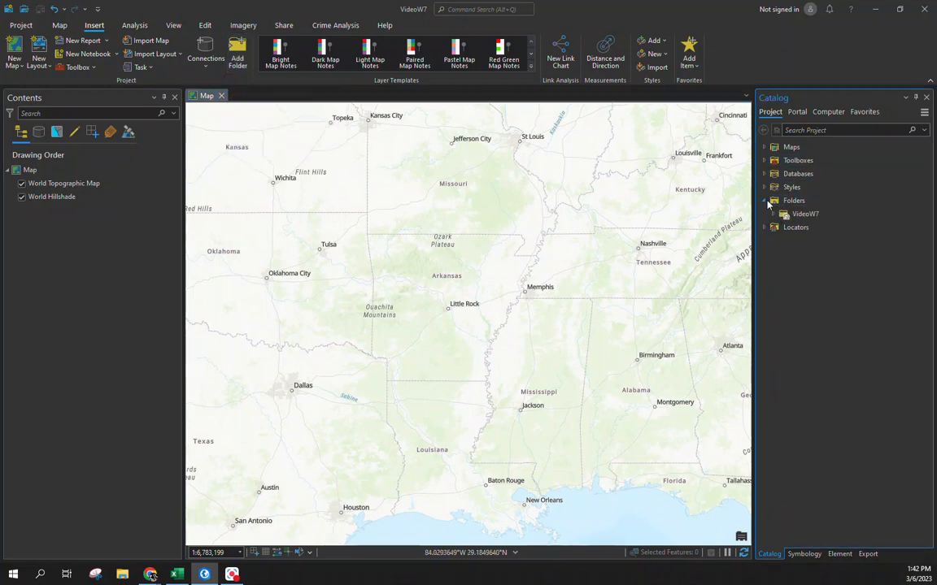
{"action": "left_click", "coordinate": [765, 201]}
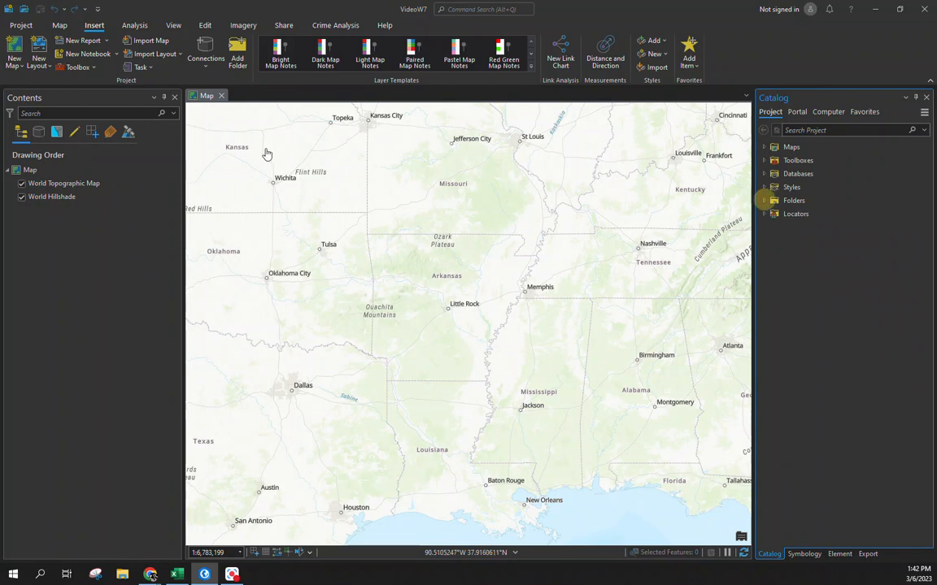
{"action": "left_click", "coordinate": [60, 25]}
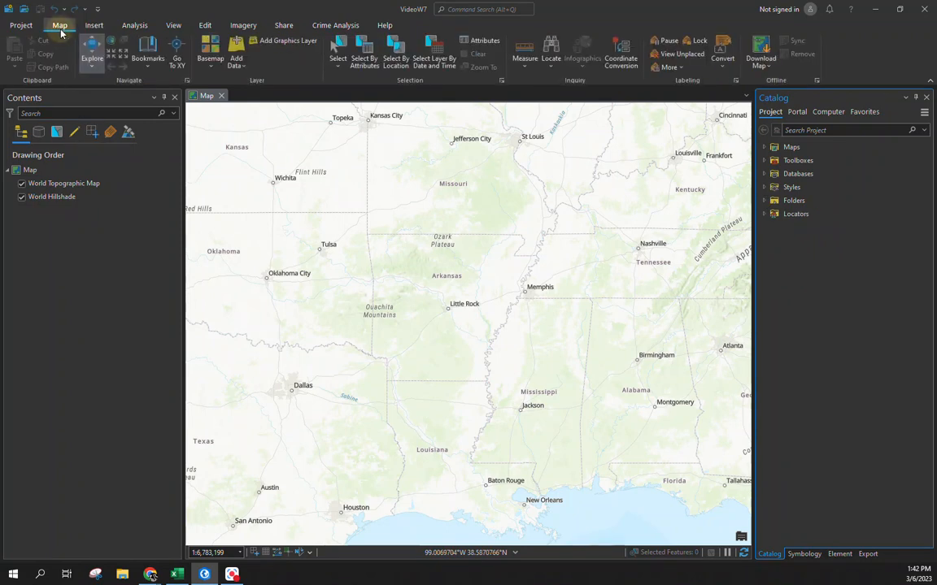
{"action": "left_click", "coordinate": [236, 50]}
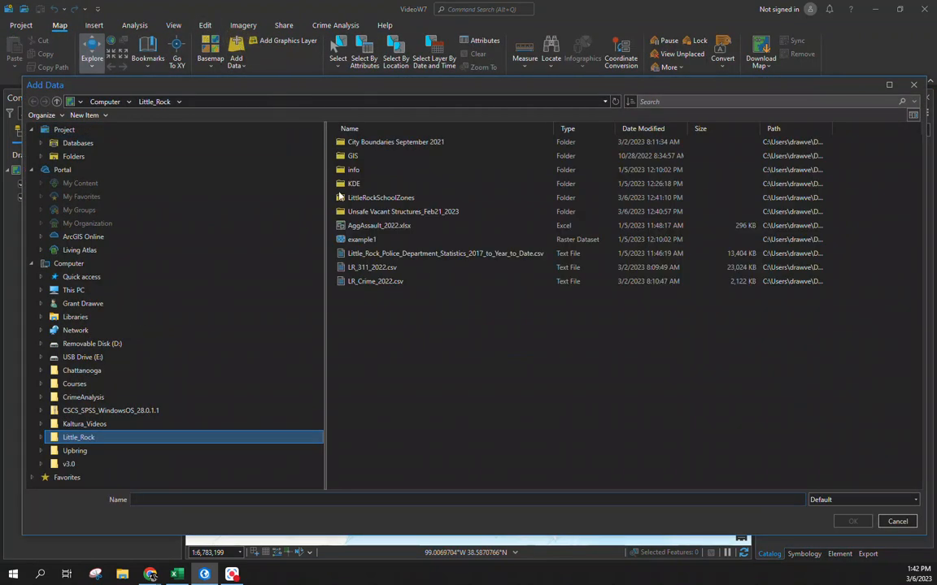
{"action": "left_click", "coordinate": [75, 383]}
{"action": "double_click", "coordinate": [384, 156]}
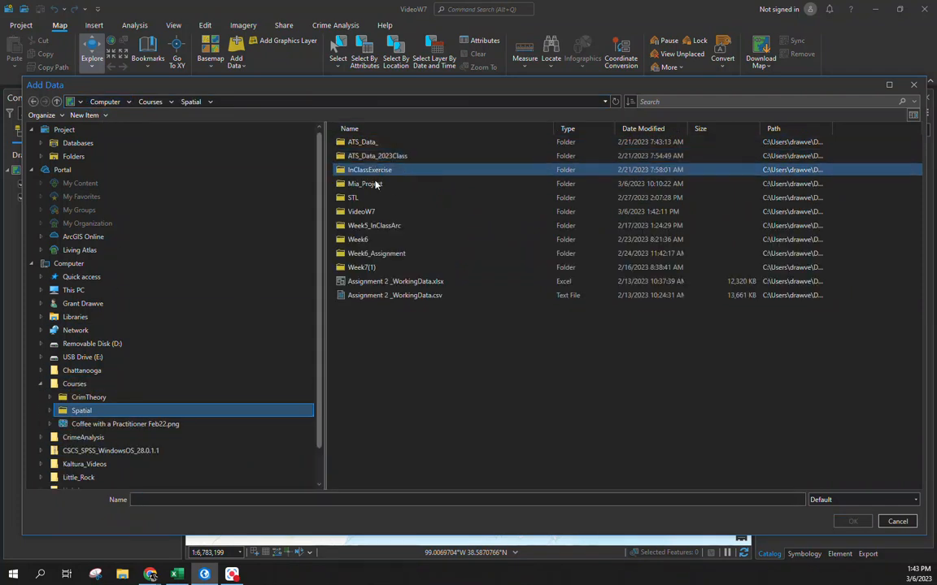
{"action": "double_click", "coordinate": [370, 213]}
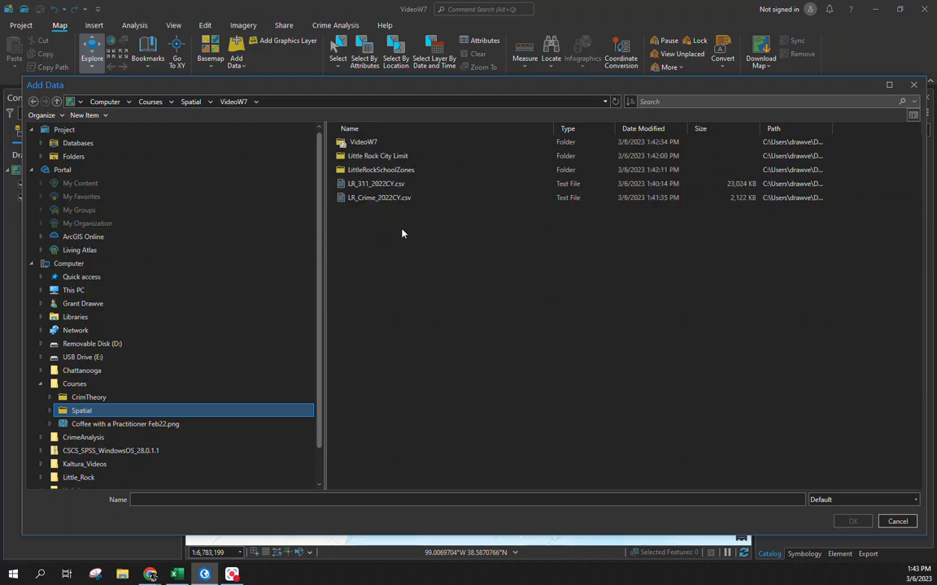
{"action": "left_click", "coordinate": [365, 185]}
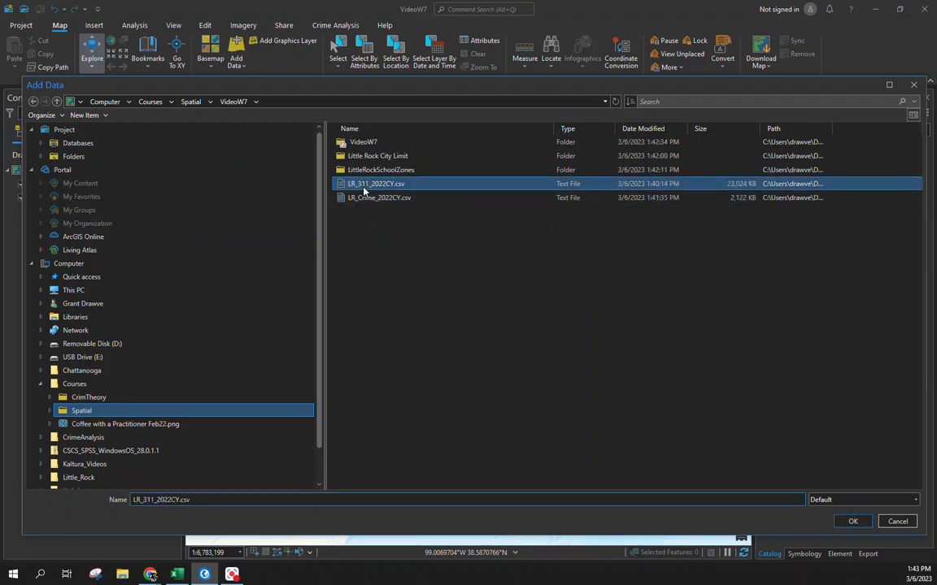
{"action": "left_click", "coordinate": [374, 197], "text": "ctrl"}
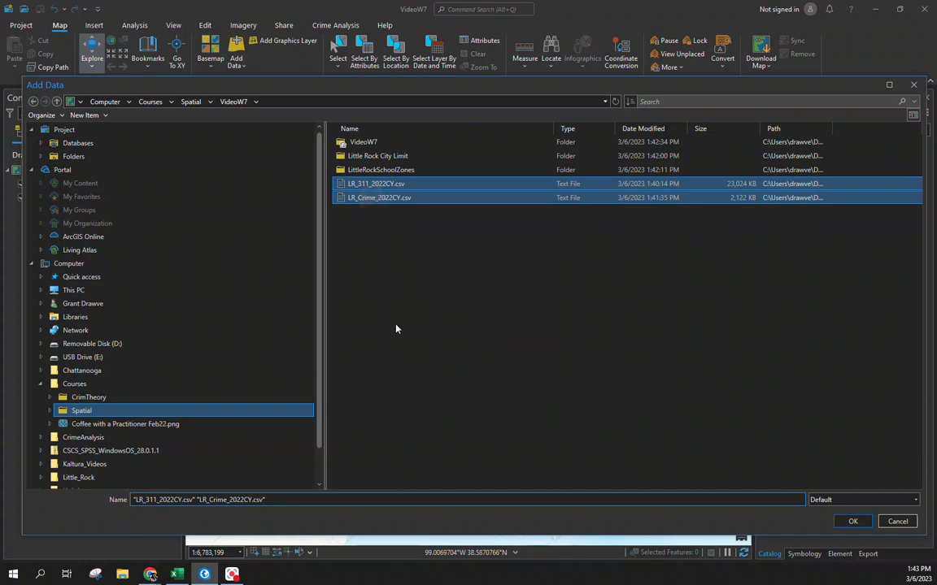
{"action": "left_click", "coordinate": [853, 522]}
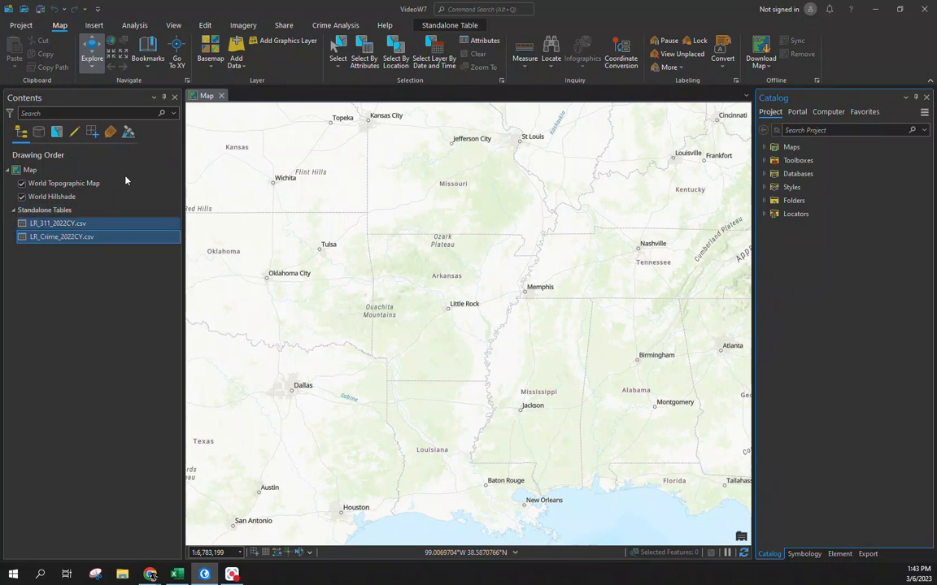
Add the city limit shapefile from the Little Rock City Limit folder to the map.
{"action": "left_click", "coordinate": [237, 53]}
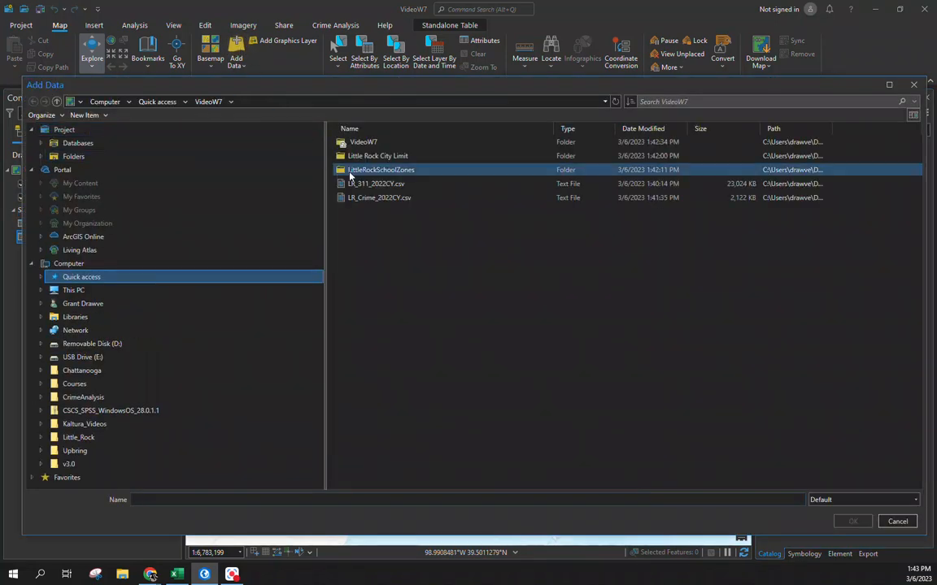
{"action": "double_click", "coordinate": [388, 157]}
{"action": "double_click", "coordinate": [389, 146]}
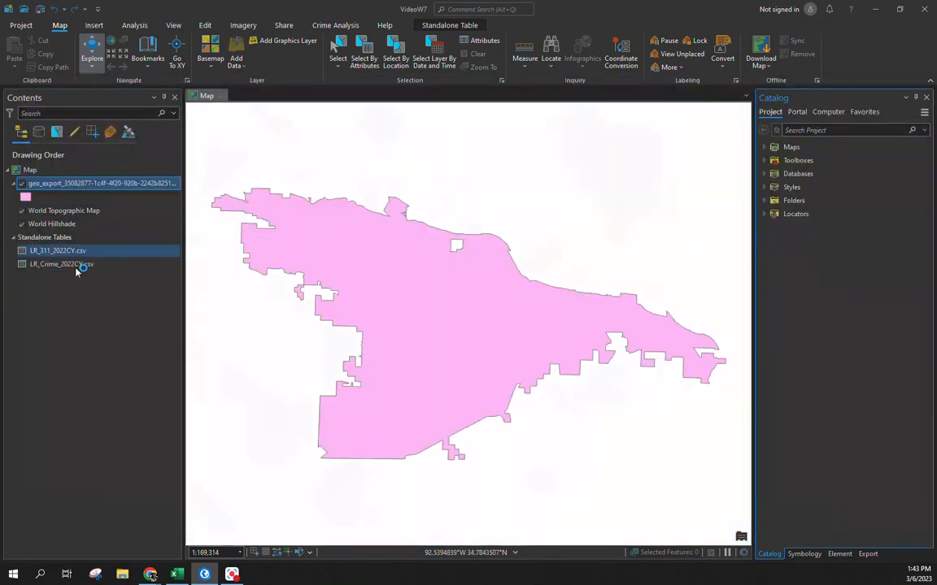
Add the Zone_Blocks_2022 shapefile from the LittleRockSchoolZones folder to the map and turn off the layer's visibility.
{"action": "left_click", "coordinate": [236, 53]}
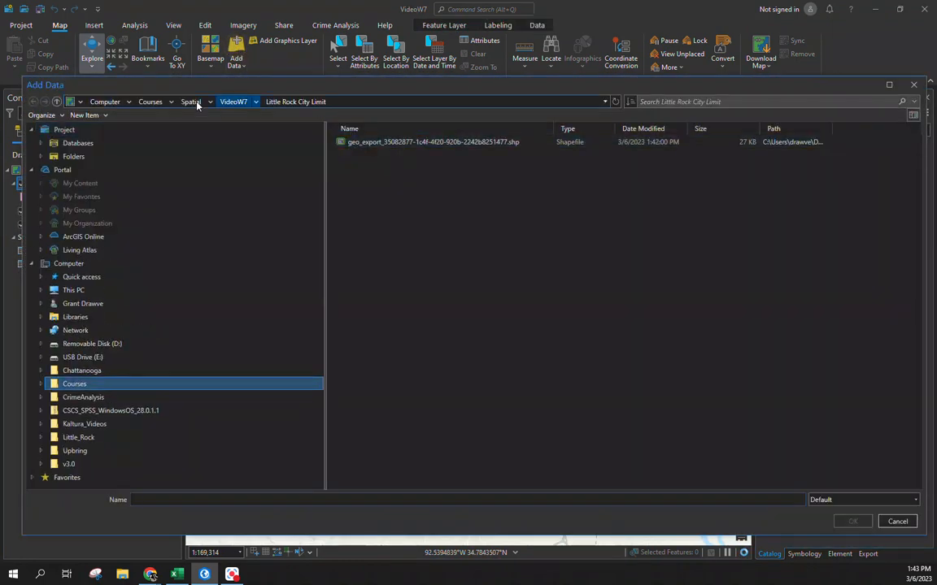
{"action": "left_click", "coordinate": [234, 102]}
{"action": "double_click", "coordinate": [360, 173]}
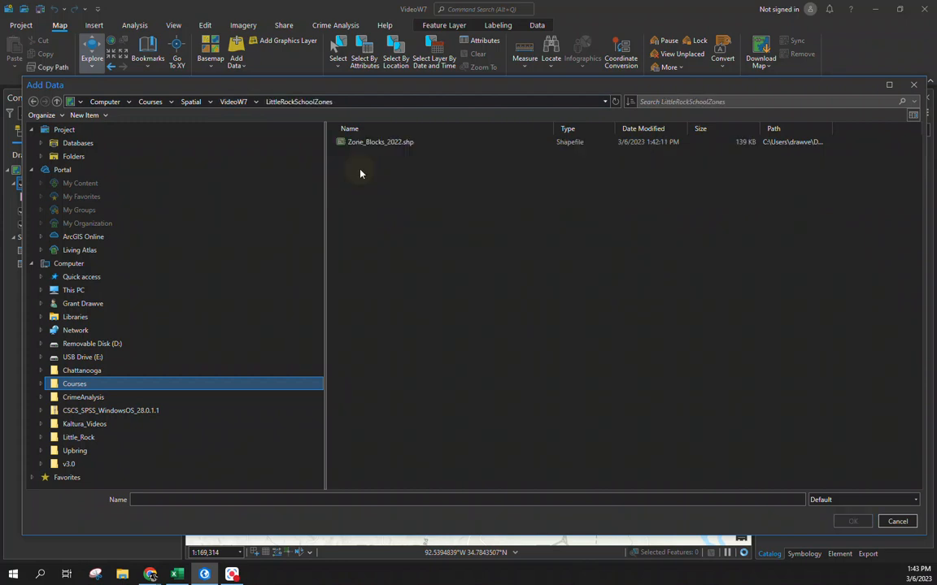
{"action": "double_click", "coordinate": [374, 144]}
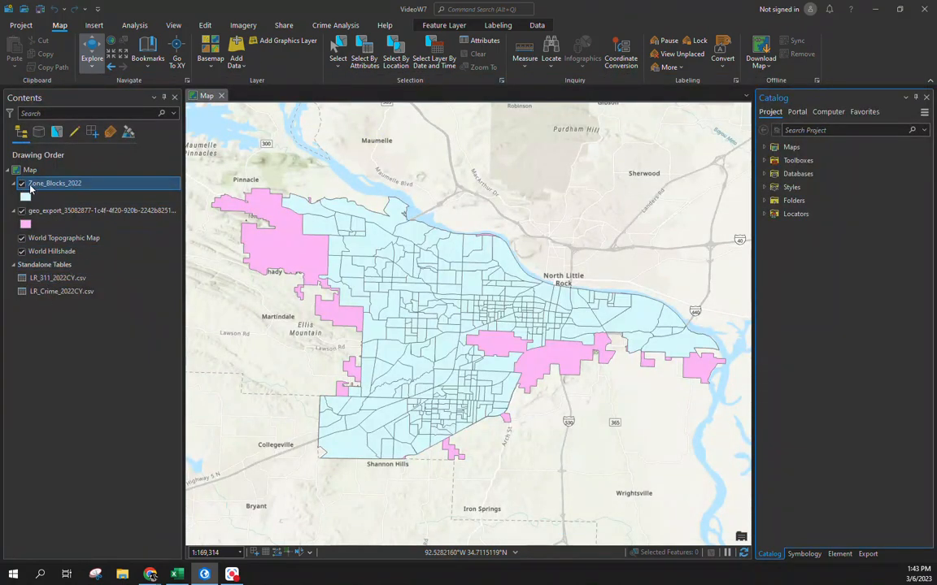
{"action": "left_click", "coordinate": [22, 184]}
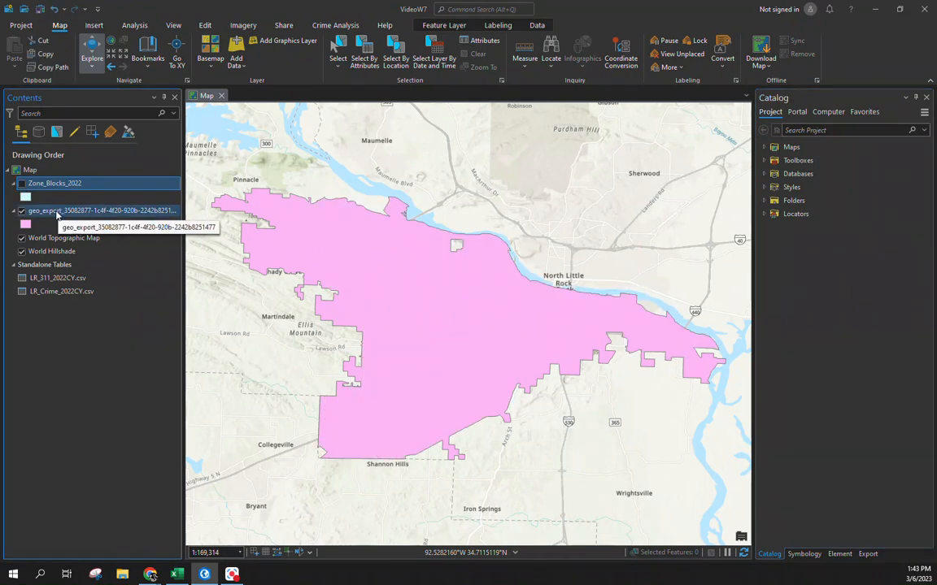
Rename the geo_export city limit layer as Little Rock Boundary in its layer properties.
{"action": "double_click", "coordinate": [56, 211]}
{"action": "double_click", "coordinate": [425, 208]}
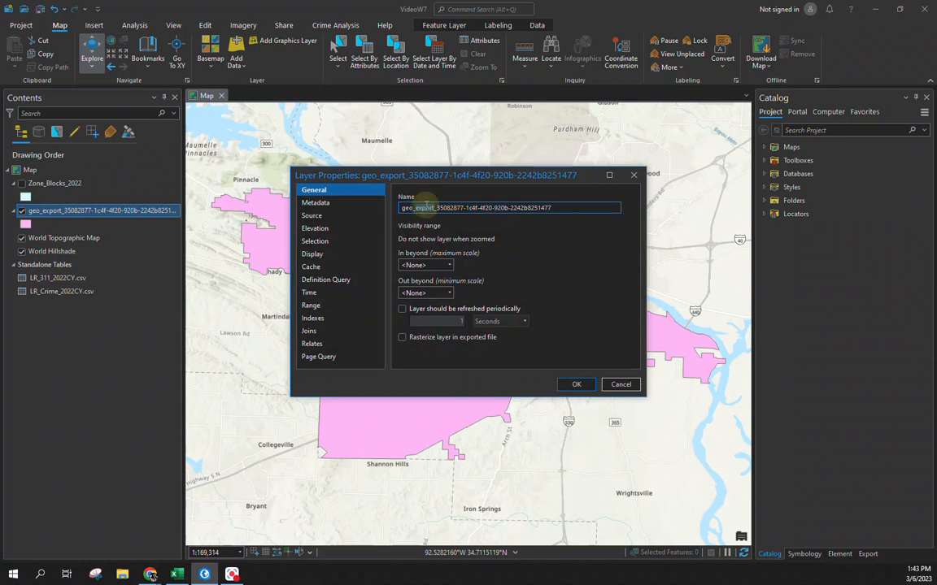
{"action": "key", "text": "shift+End"}
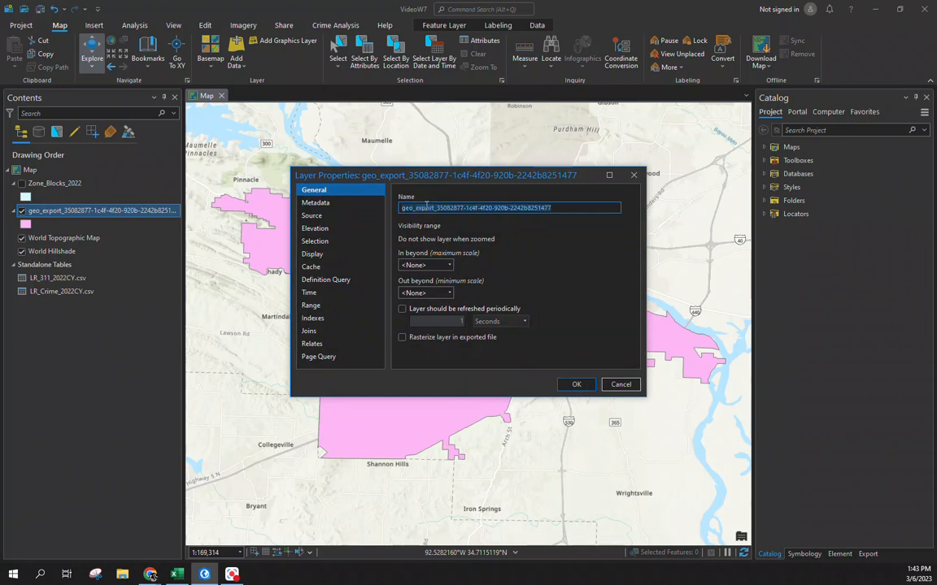
{"action": "type", "text": "Little Rock Boundary"}
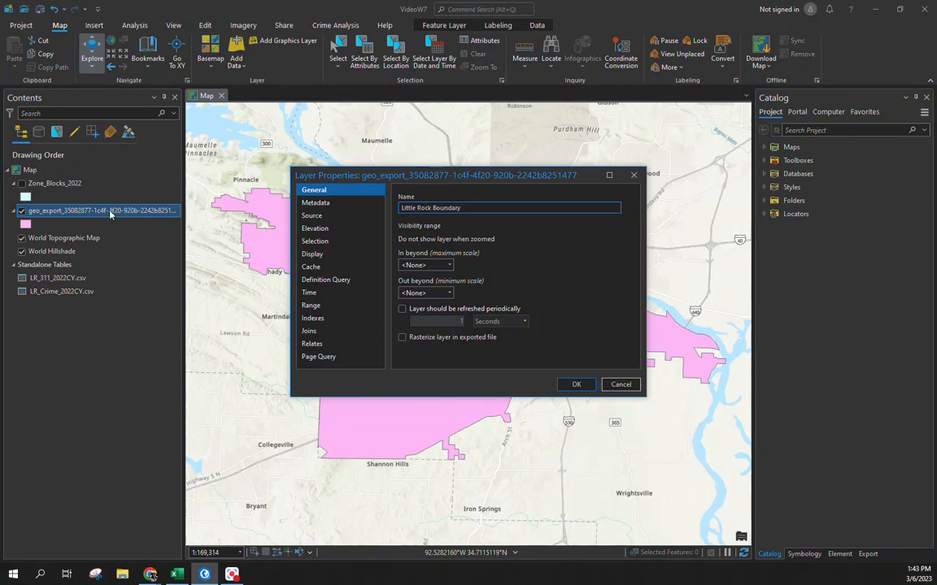
{"action": "left_click", "coordinate": [576, 385]}
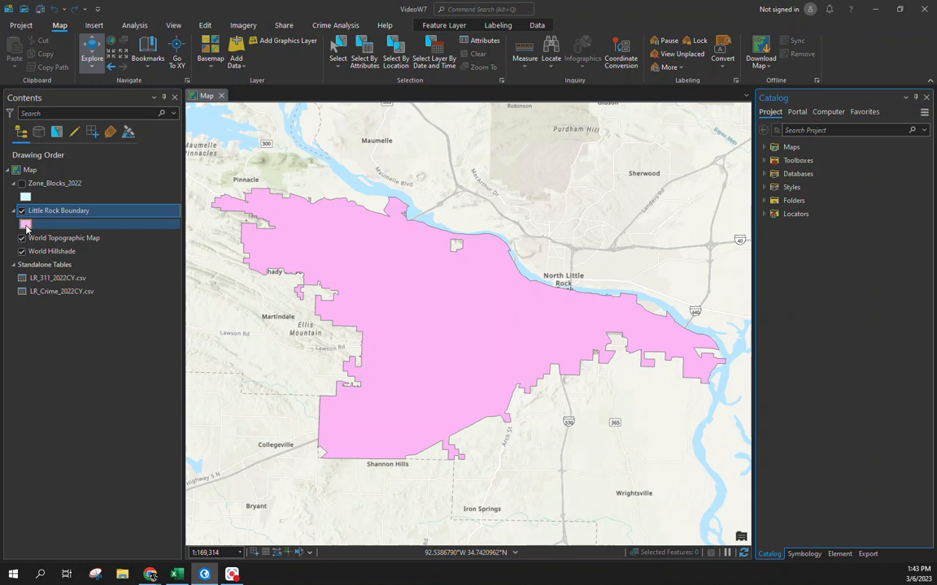
Change the Little Rock Boundary layer's polygon symbol to the second black outline preset in the ArcGIS 2D gallery.
{"action": "left_click", "coordinate": [25, 225]}
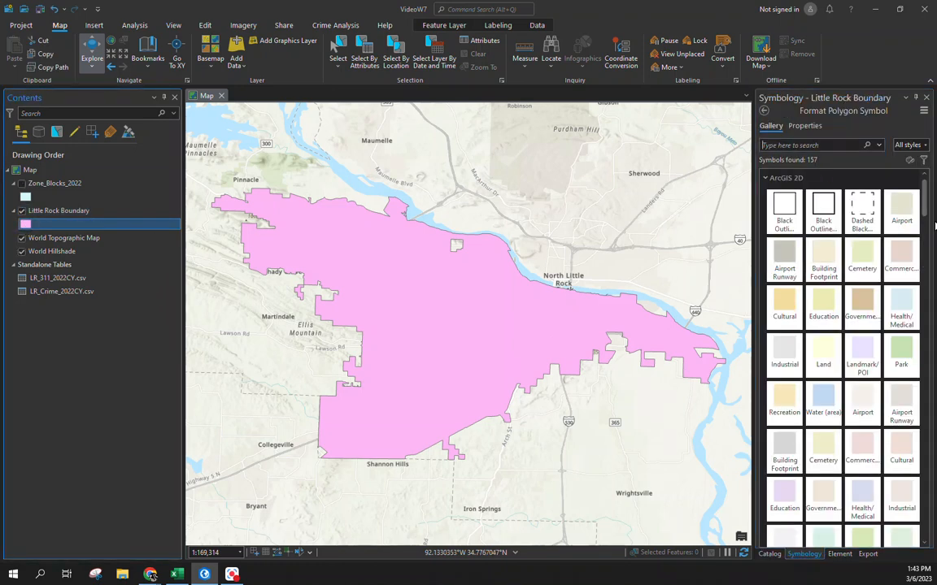
{"action": "left_click", "coordinate": [823, 213]}
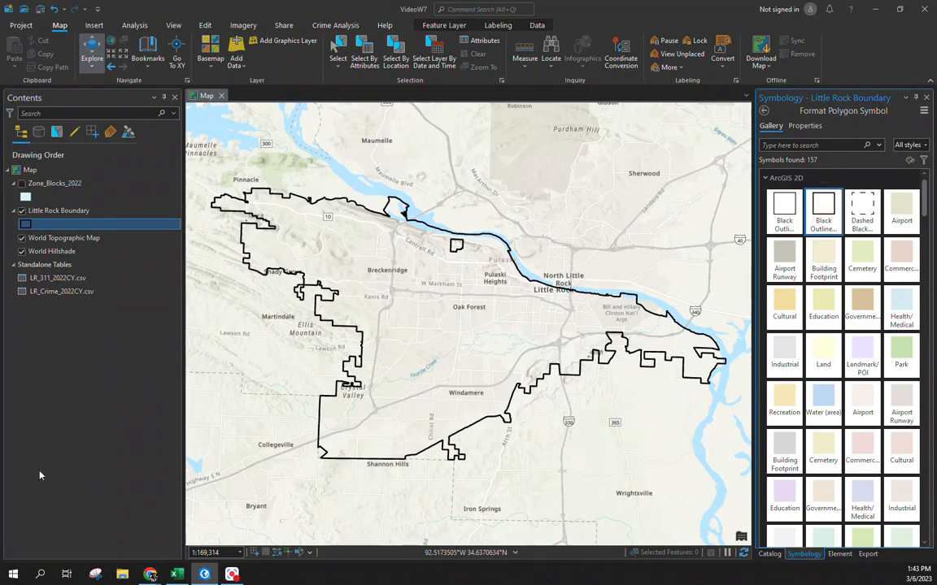
{"action": "left_click", "coordinate": [55, 431]}
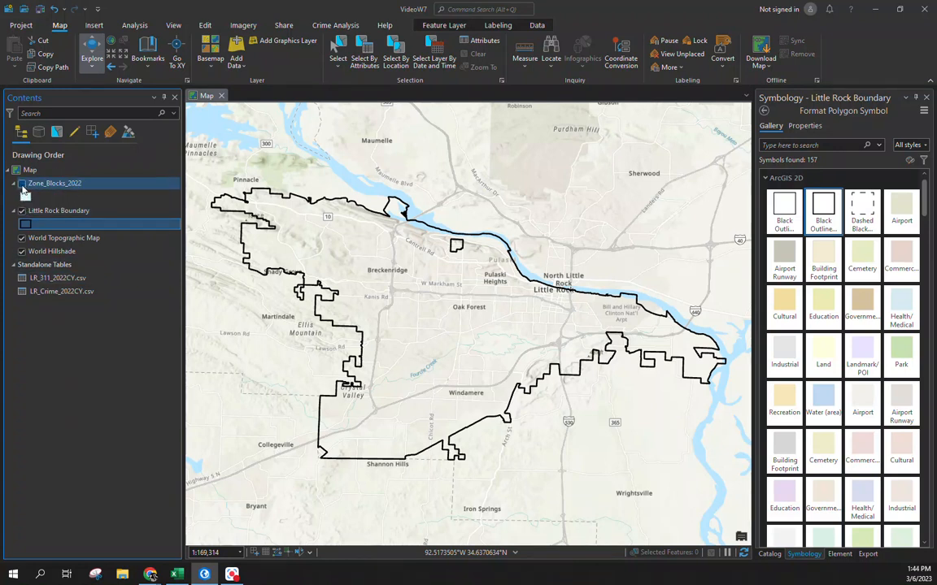
Turn on the Zone_Blocks_2022 layer, show its primary symbology settings, and open its attribute table to review the school fields.
{"action": "left_click", "coordinate": [22, 184]}
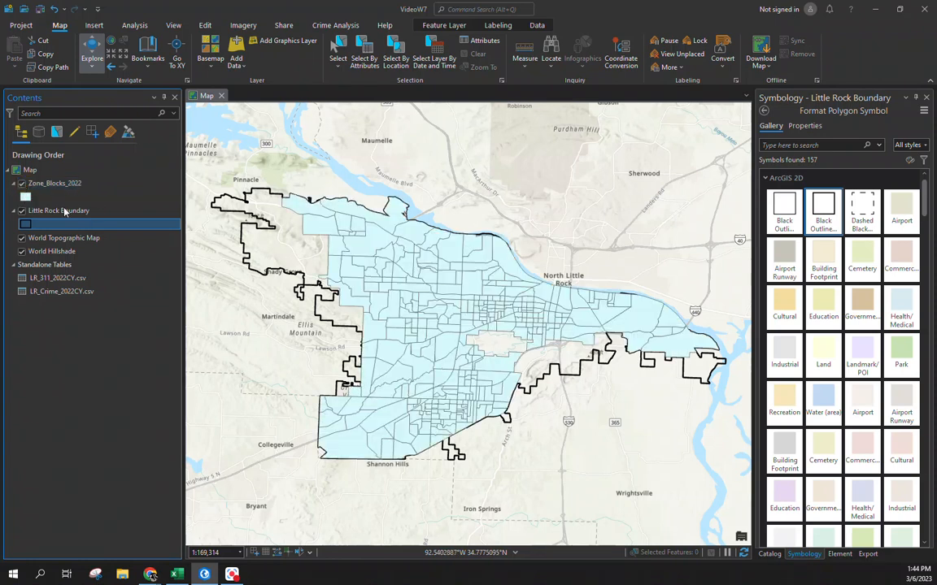
{"action": "left_click", "coordinate": [25, 196]}
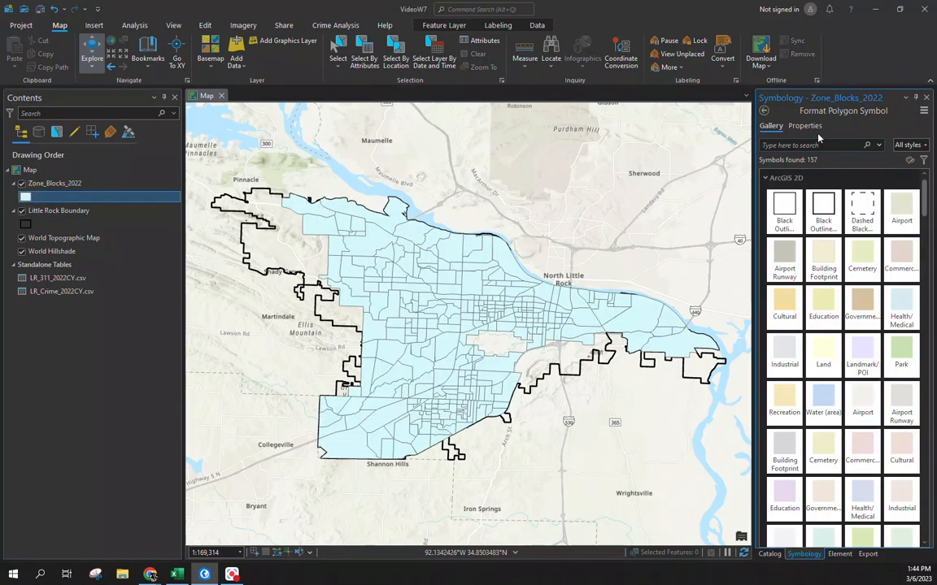
{"action": "left_click", "coordinate": [765, 112]}
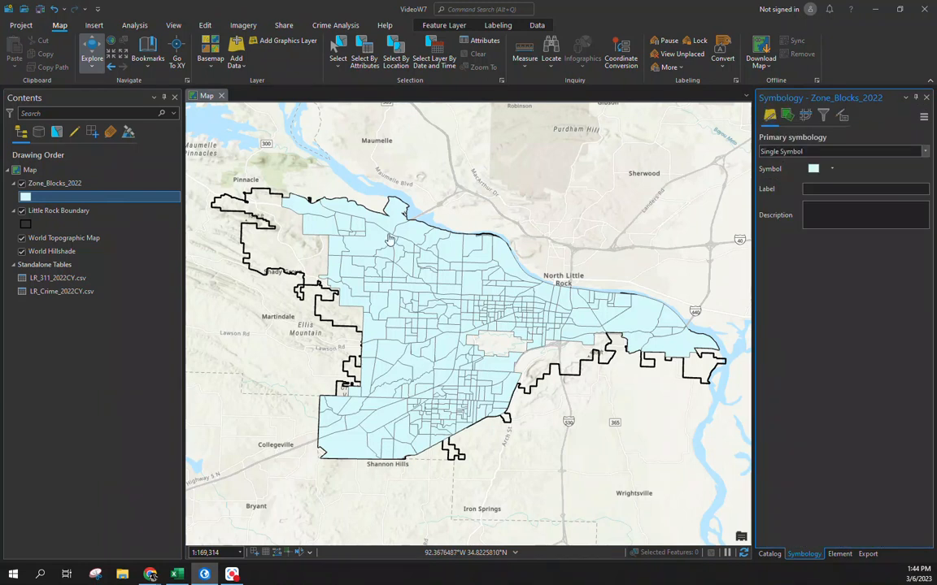
{"action": "right_click", "coordinate": [52, 183]}
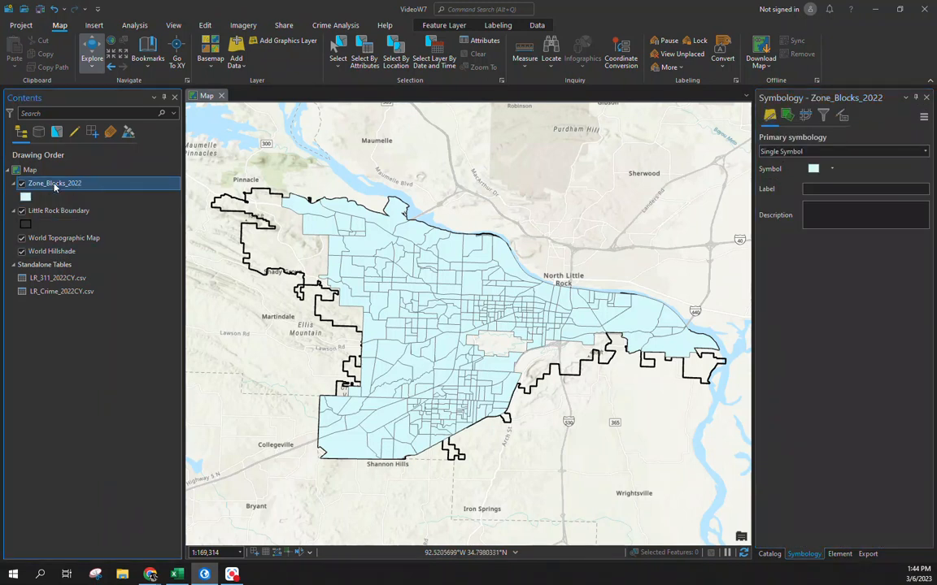
{"action": "left_click", "coordinate": [82, 220]}
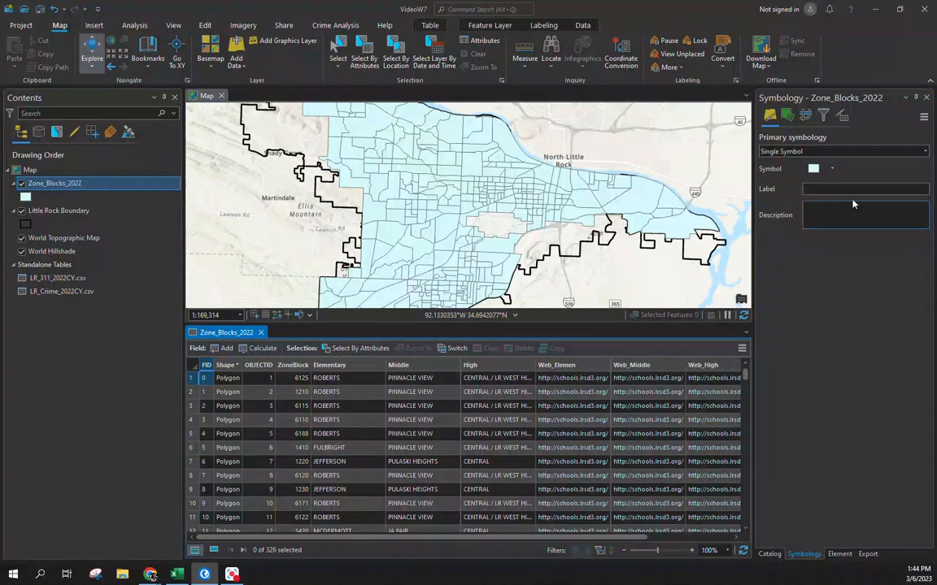
Symbolize Zone_Blocks_2022 by unique values of the Elementary field and close its attribute table.
{"action": "left_click", "coordinate": [867, 152]}
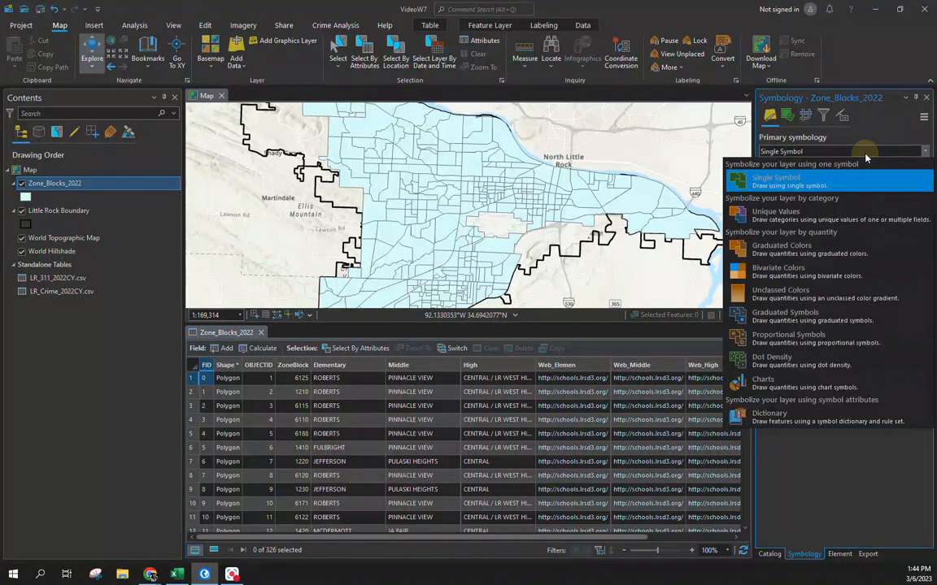
{"action": "left_click", "coordinate": [840, 219]}
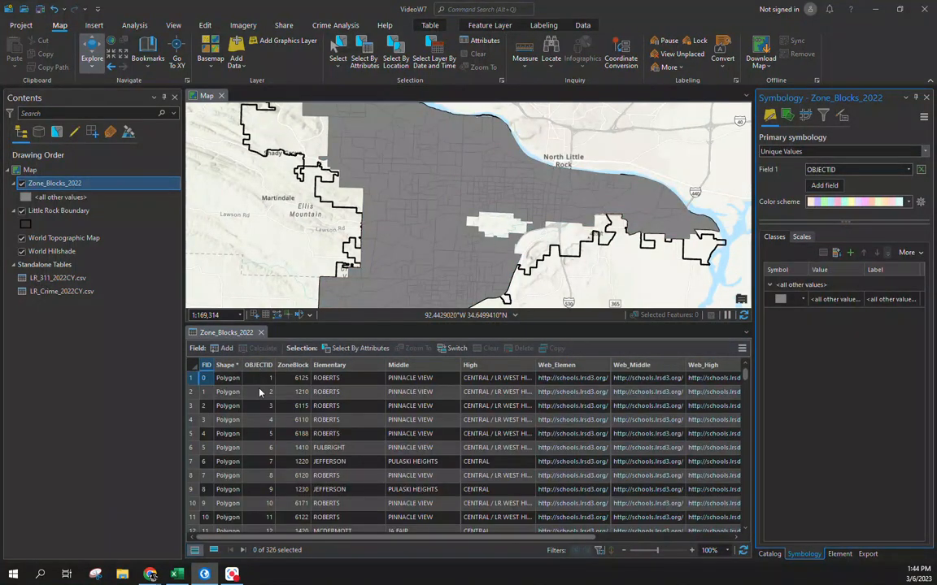
{"action": "left_click", "coordinate": [909, 170]}
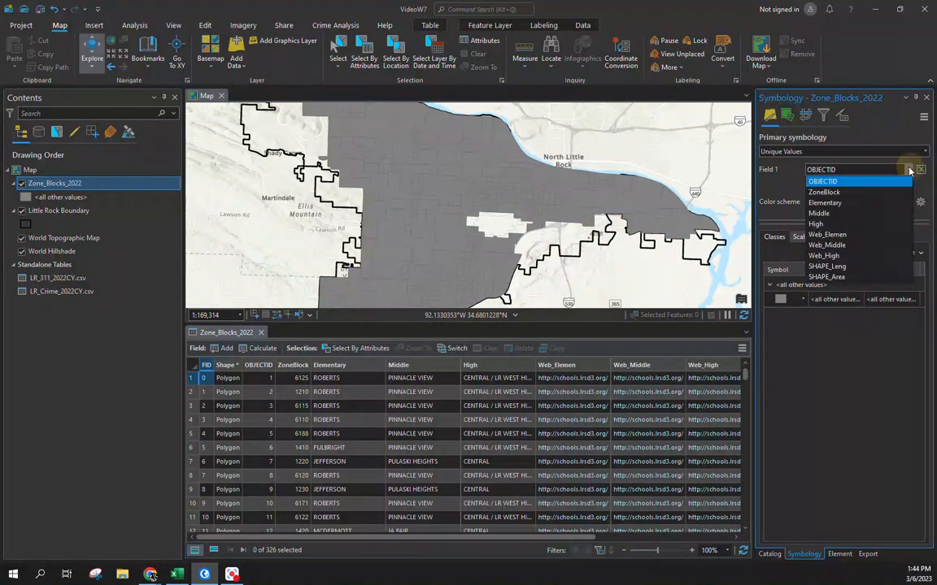
{"action": "left_click", "coordinate": [845, 202]}
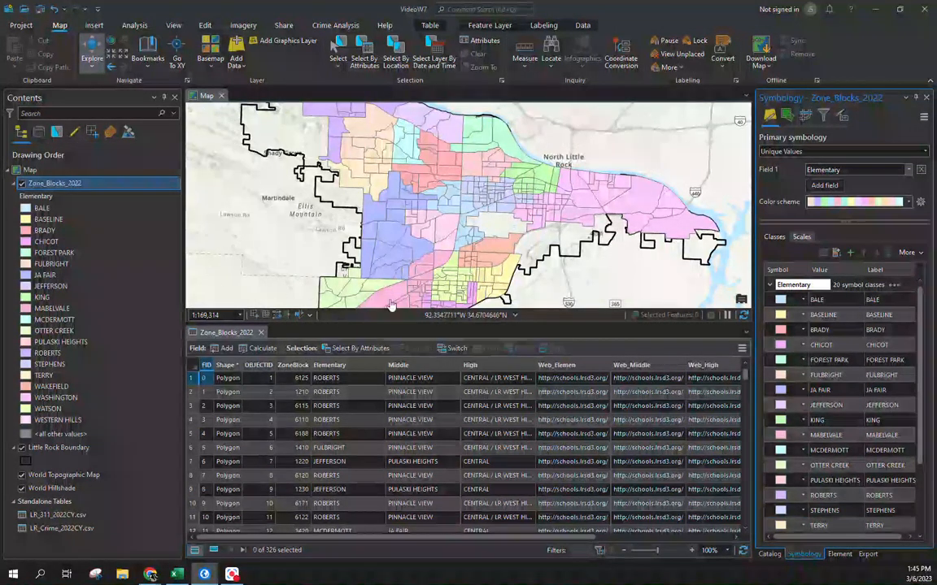
{"action": "left_click", "coordinate": [261, 333]}
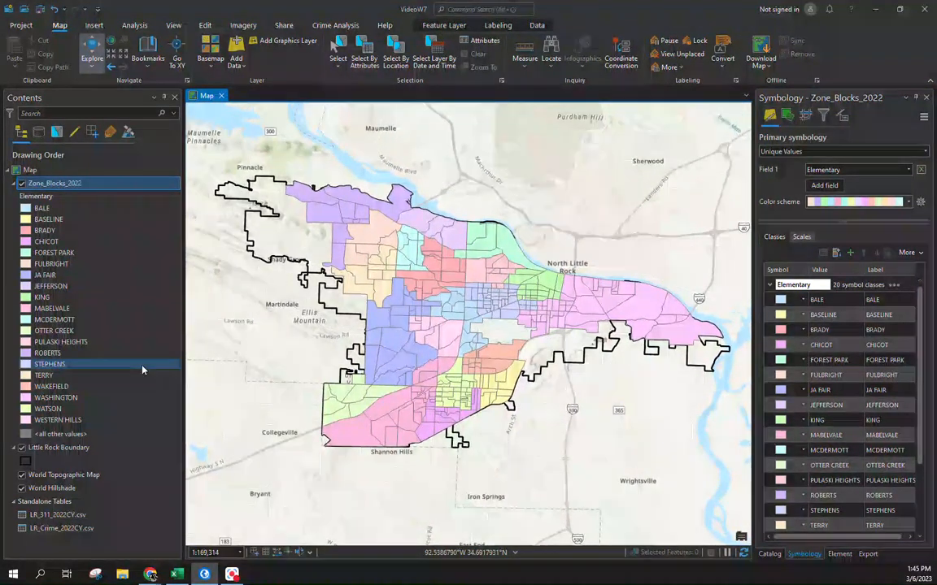
Open the LR_311_2022CY.csv standalone table, review its ticket records, and close it.
{"action": "left_click", "coordinate": [52, 515]}
{"action": "right_click", "coordinate": [52, 515]}
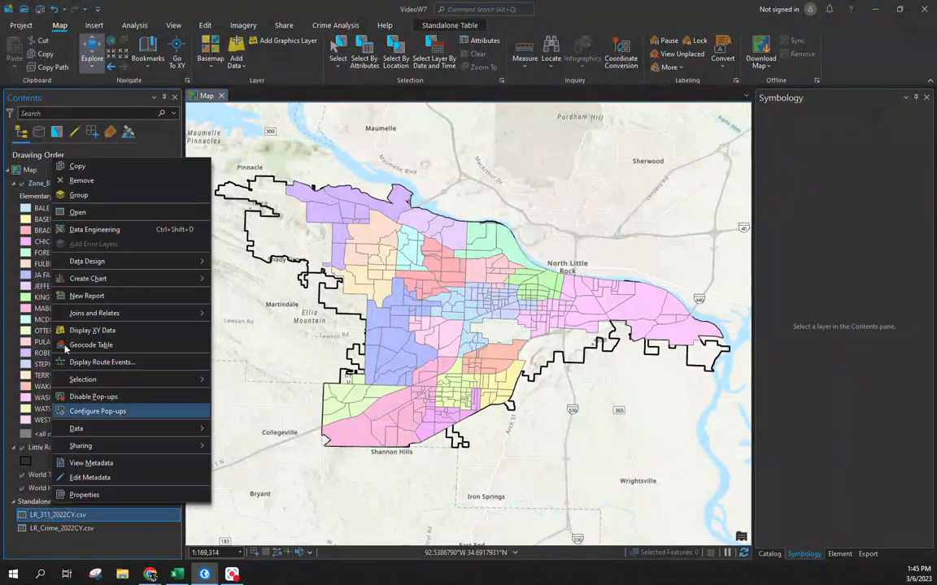
{"action": "left_click", "coordinate": [99, 195]}
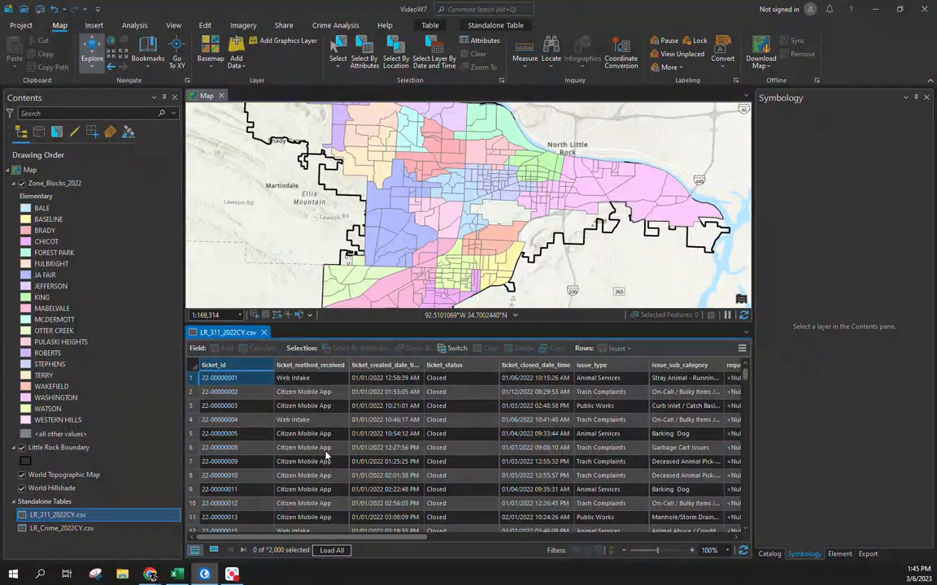
{"action": "left_click", "coordinate": [263, 332]}
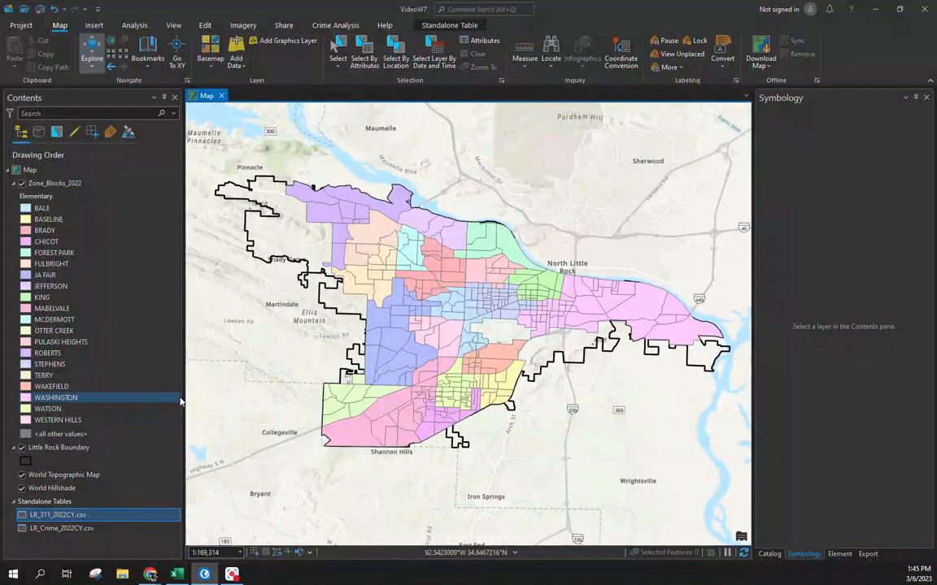
Display LR_311_2022CY.csv as XY points in LR_311_2022CY_XYTableToPoint, with longitude as X, latitude as Y and GCS_WGS_1984, and dismiss the tool messages.
{"action": "right_click", "coordinate": [61, 516]}
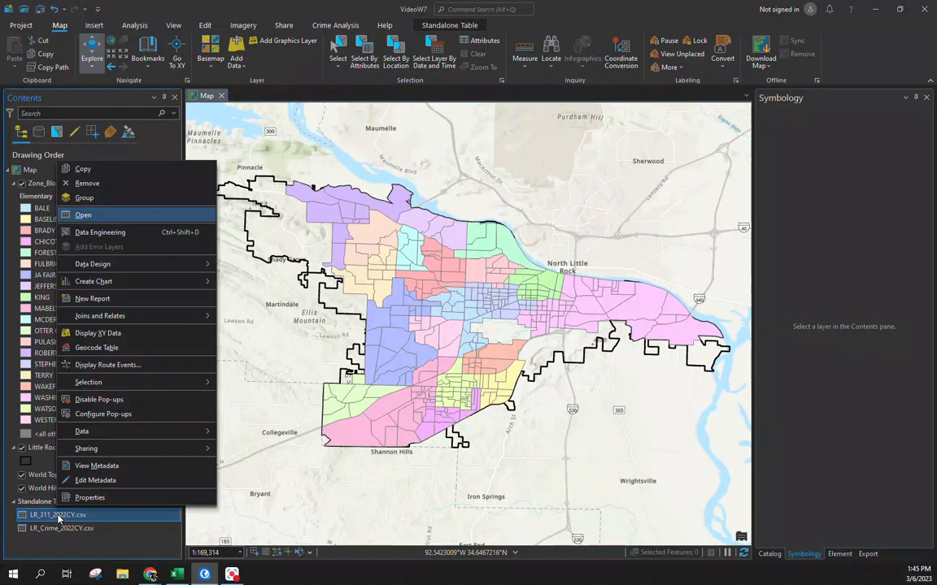
{"action": "left_click", "coordinate": [132, 339]}
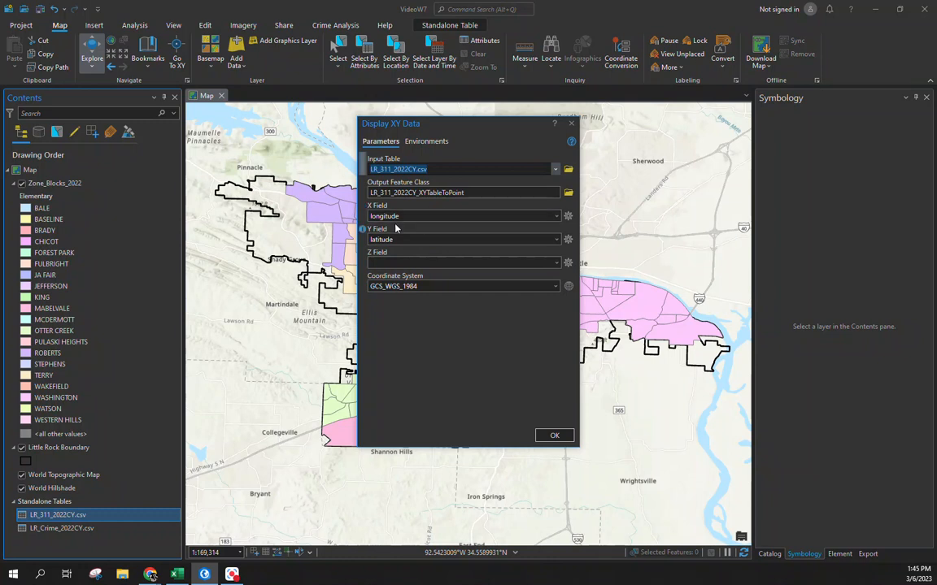
{"action": "left_click", "coordinate": [468, 192]}
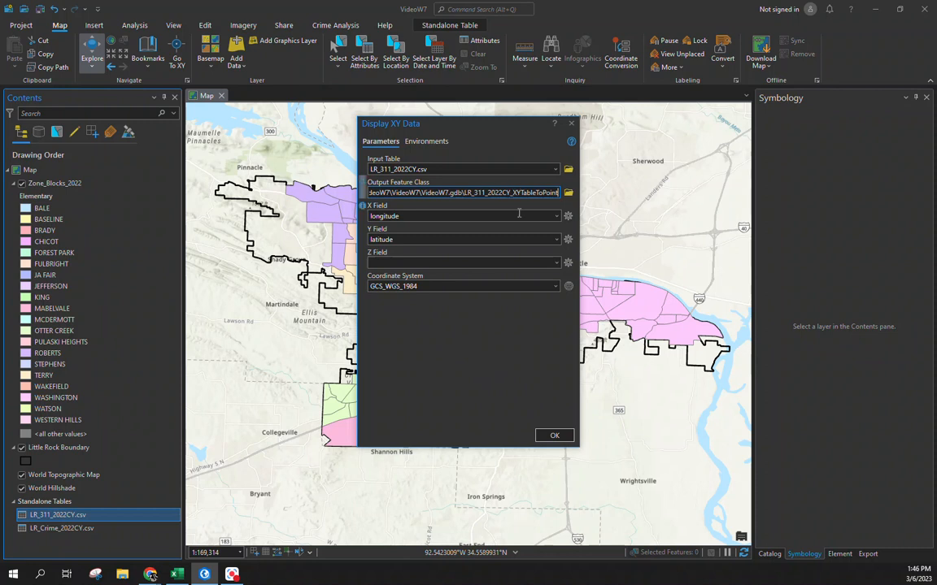
{"action": "left_click", "coordinate": [562, 436]}
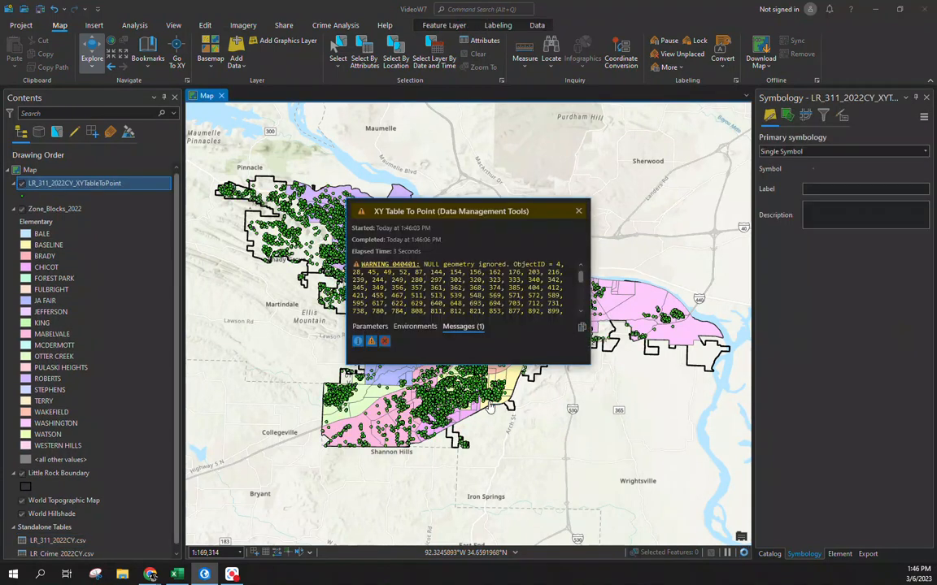
{"action": "scroll", "coordinate": [525, 287], "scroll_direction": "down", "scroll_amount": 15}
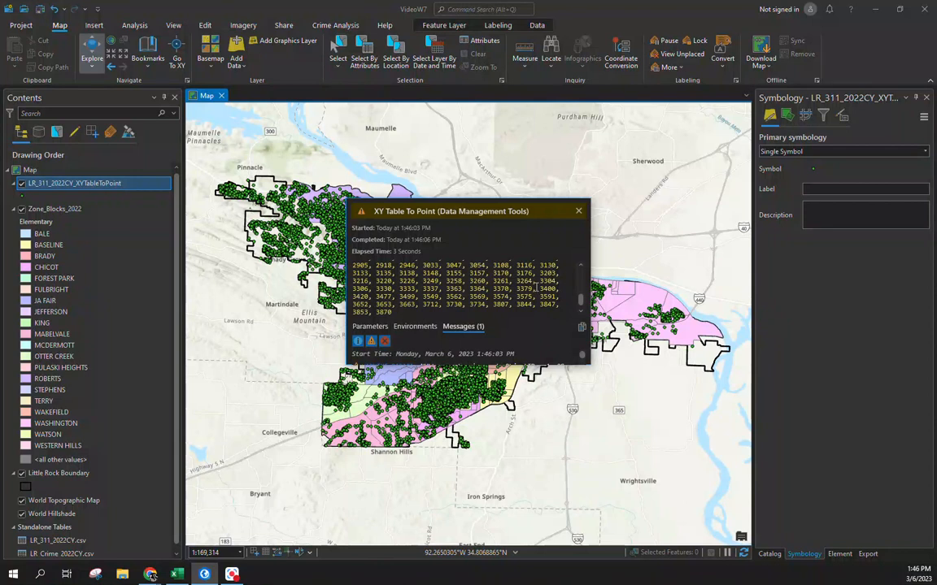
{"action": "left_click", "coordinate": [579, 212]}
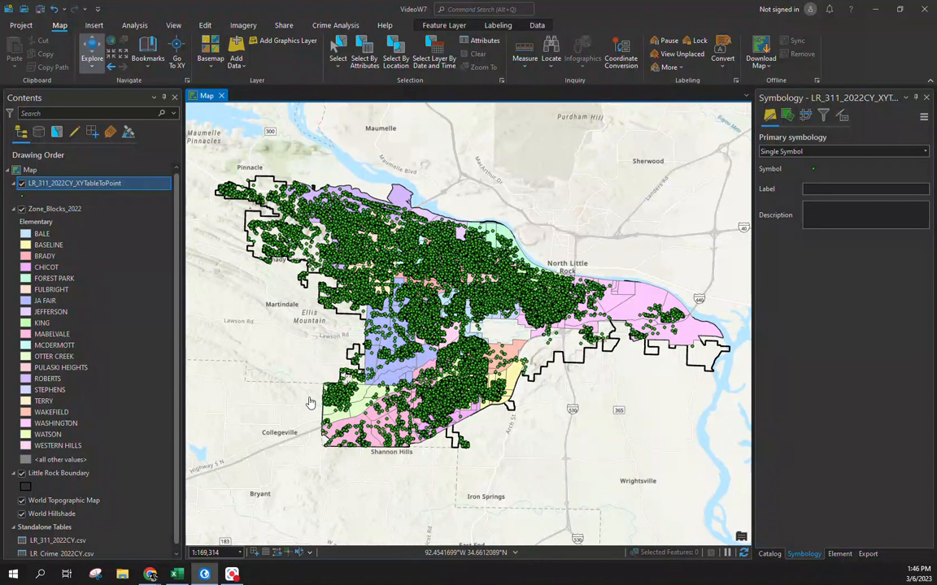
Check the record count in the attribute table of the LR_311_2022CY_XYTableToPoint layer, then close the table.
{"action": "right_click", "coordinate": [68, 184]}
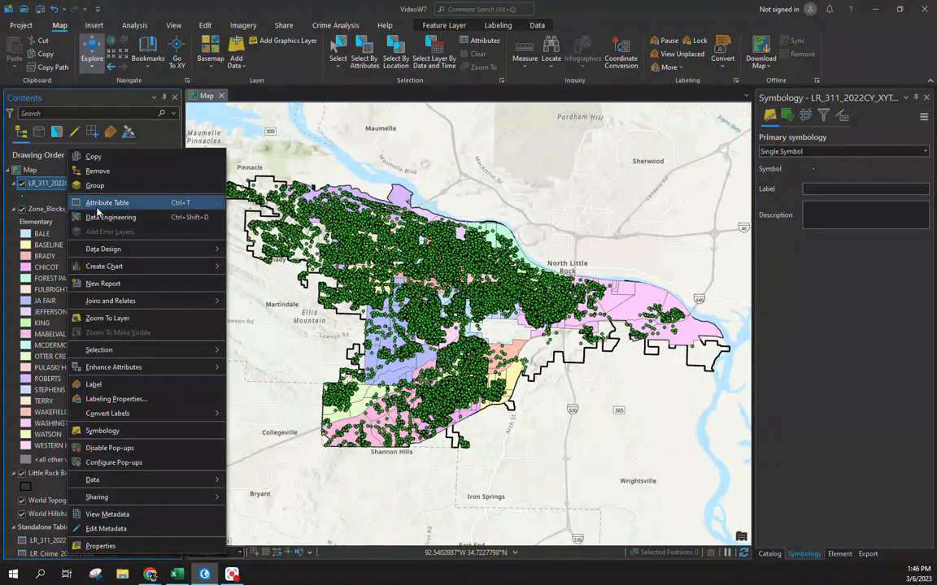
{"action": "left_click", "coordinate": [97, 203]}
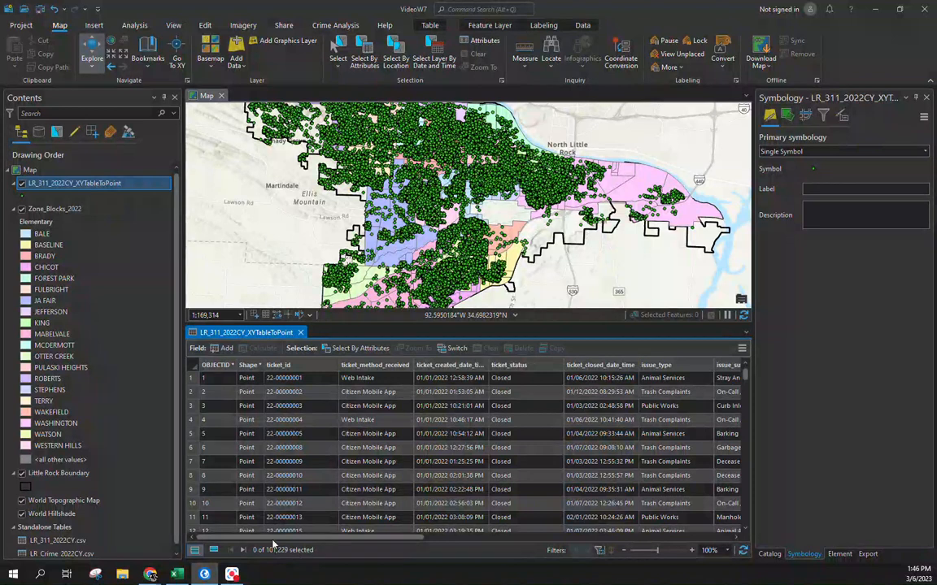
{"action": "left_click", "coordinate": [300, 333]}
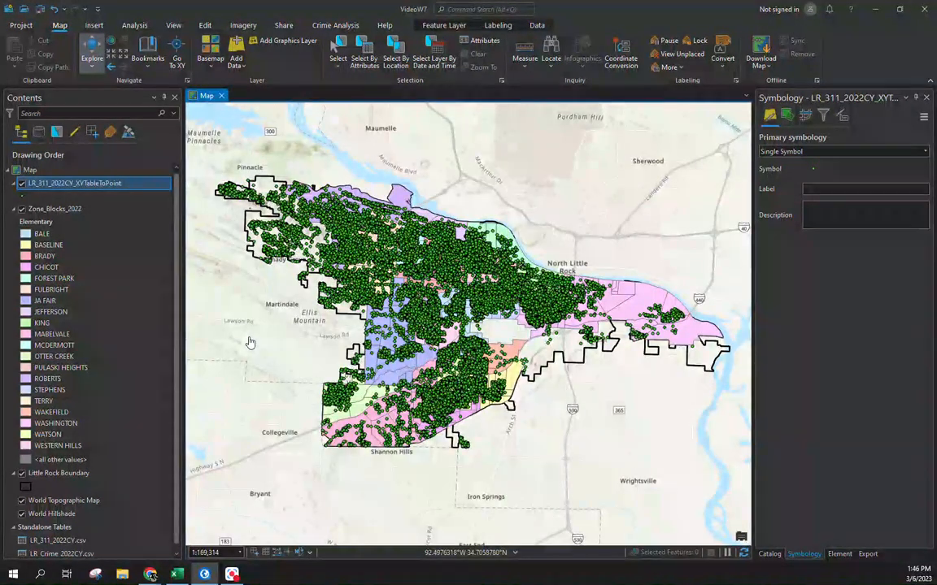
Display LR_Crime_2022CY.csv as XY points in LR_Crime_2022CY_XYTableToPoint, with LONGITUDE as X, LATITUDE as Y and GCS_WGS_1984, and review the tool messages.
{"action": "scroll", "coordinate": [89, 366], "scroll_direction": "down", "scroll_amount": 1}
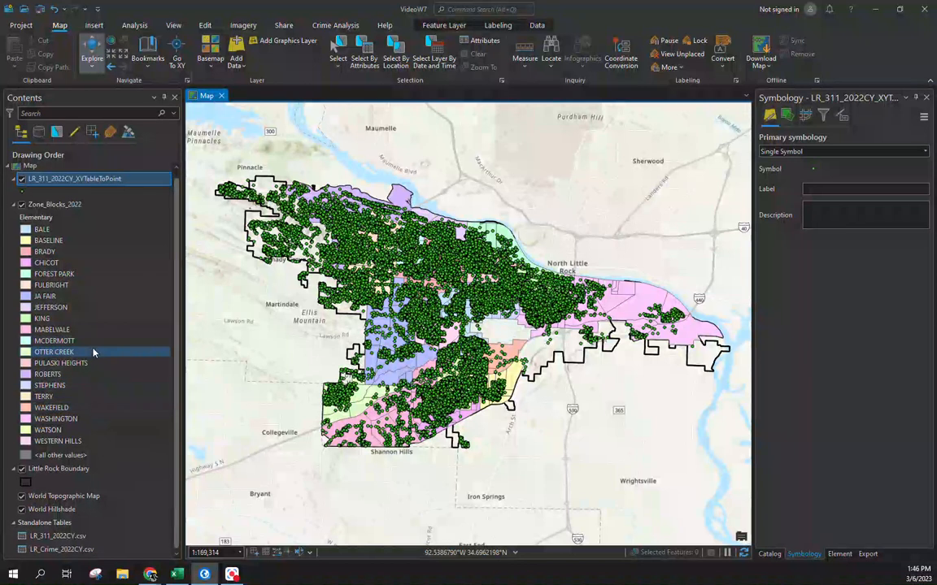
{"action": "right_click", "coordinate": [55, 551]}
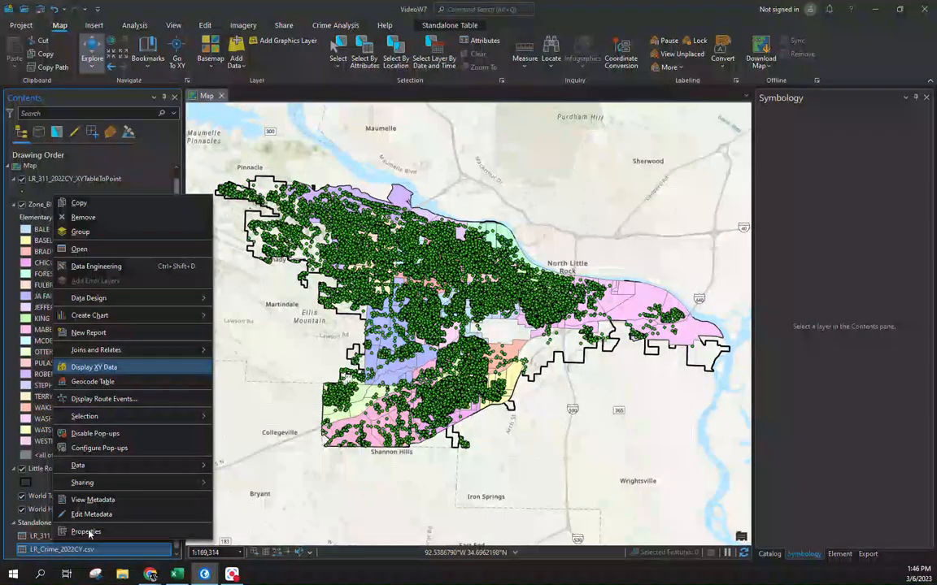
{"action": "left_click", "coordinate": [110, 367]}
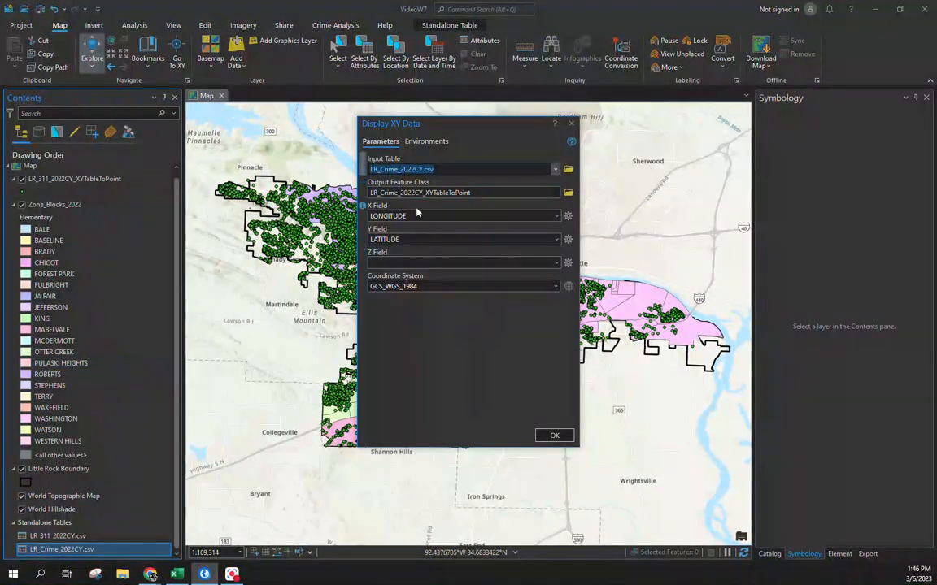
{"action": "left_click", "coordinate": [553, 435]}
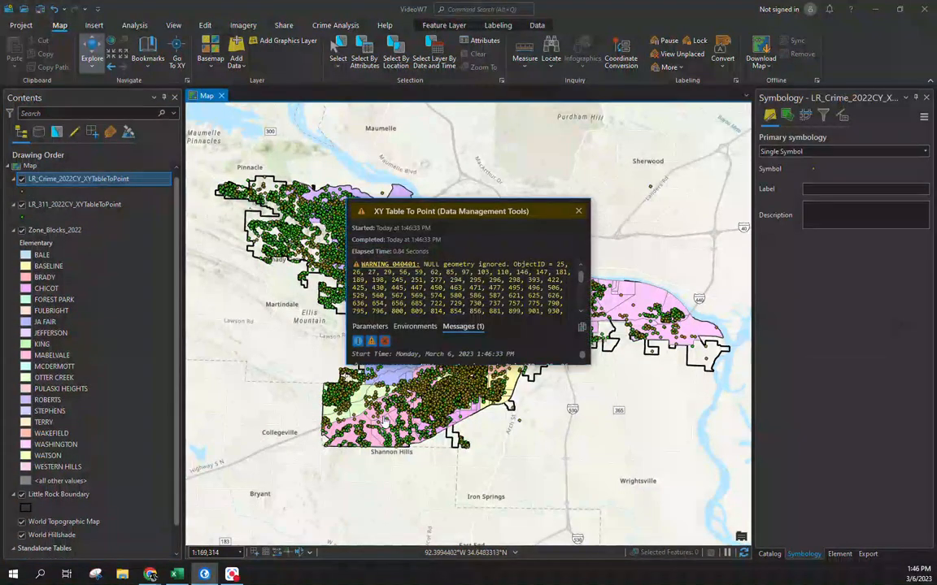
{"action": "scroll", "coordinate": [519, 272], "scroll_direction": "down", "scroll_amount": 10}
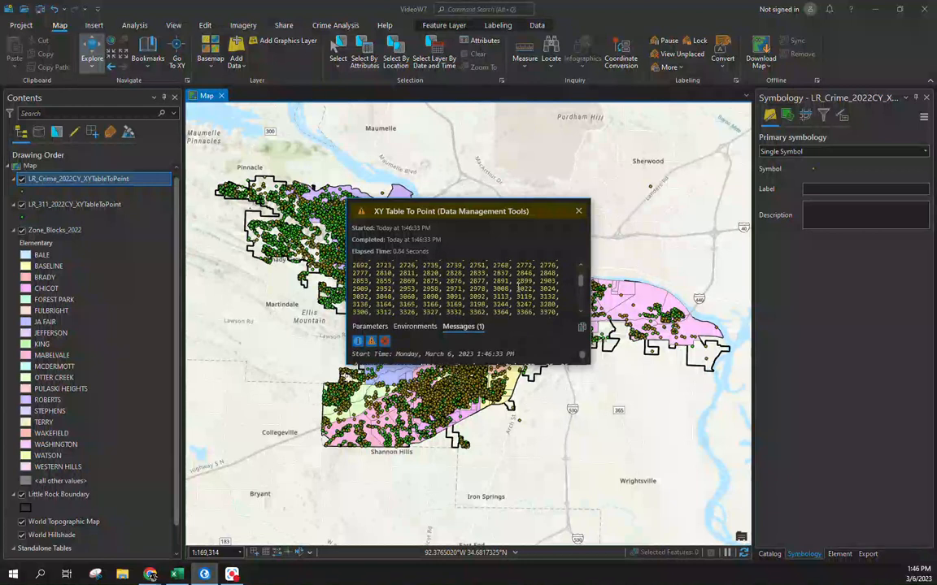
{"action": "mouse_move", "coordinate": [580, 281]}
{"action": "left_mouse_down"}
{"action": "mouse_move", "coordinate": [581, 312]}
{"action": "mouse_move", "coordinate": [580, 264]}
{"action": "left_mouse_up"}
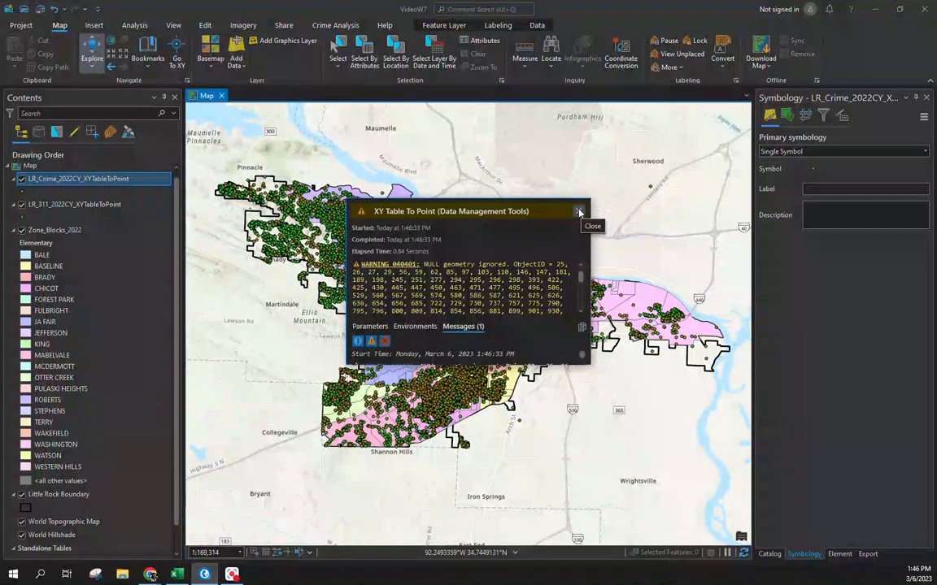
Dismiss the XY Table To Point messages and hide the crime and 311 point layers.
{"action": "left_click", "coordinate": [579, 213]}
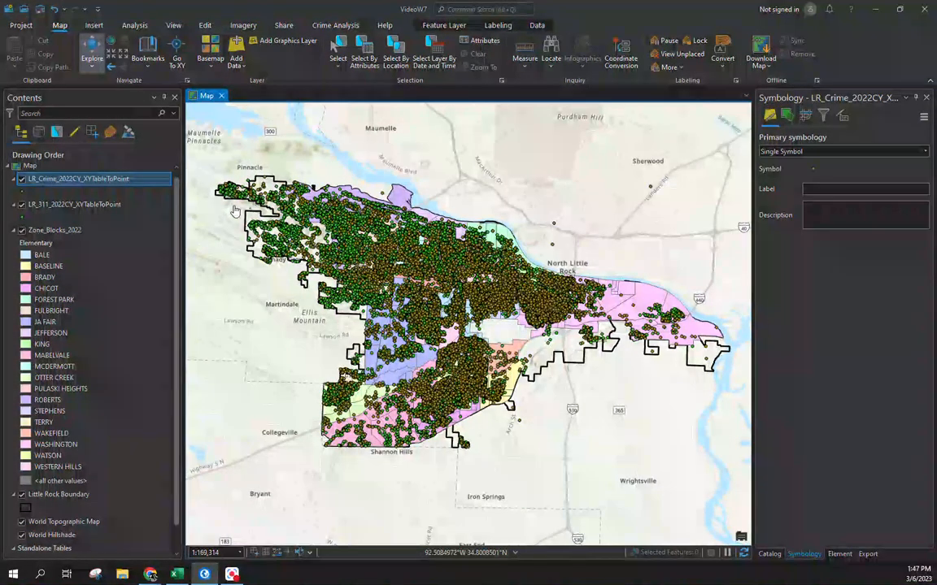
{"action": "left_click", "coordinate": [20, 180]}
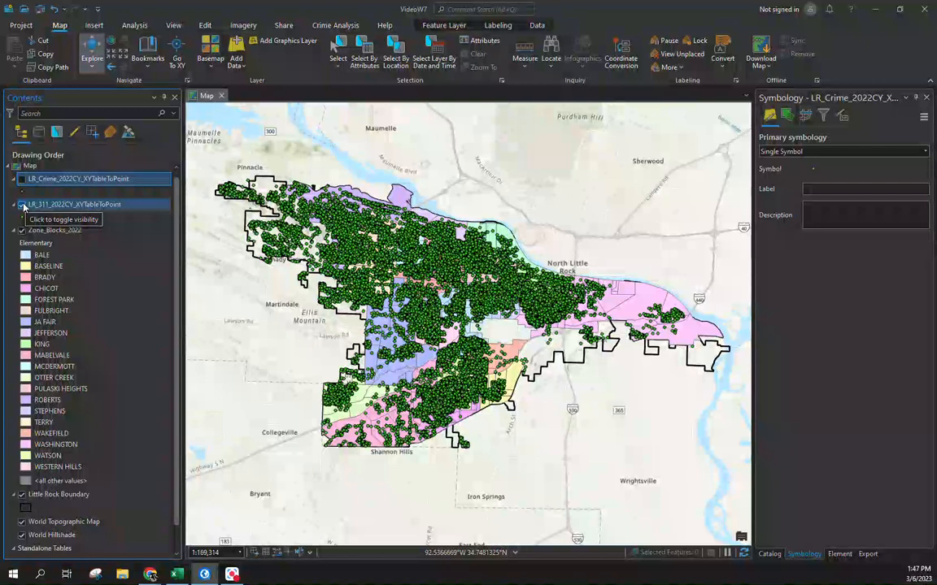
{"action": "left_click", "coordinate": [22, 205]}
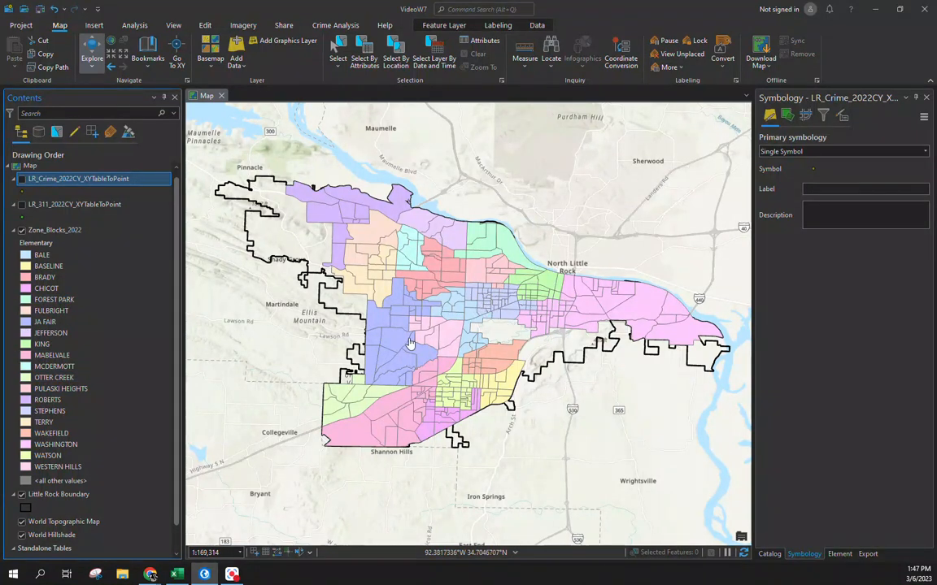
Open the attribute table of the Zone_Blocks_2022 layer and review its school zone fields.
{"action": "right_click", "coordinate": [44, 231]}
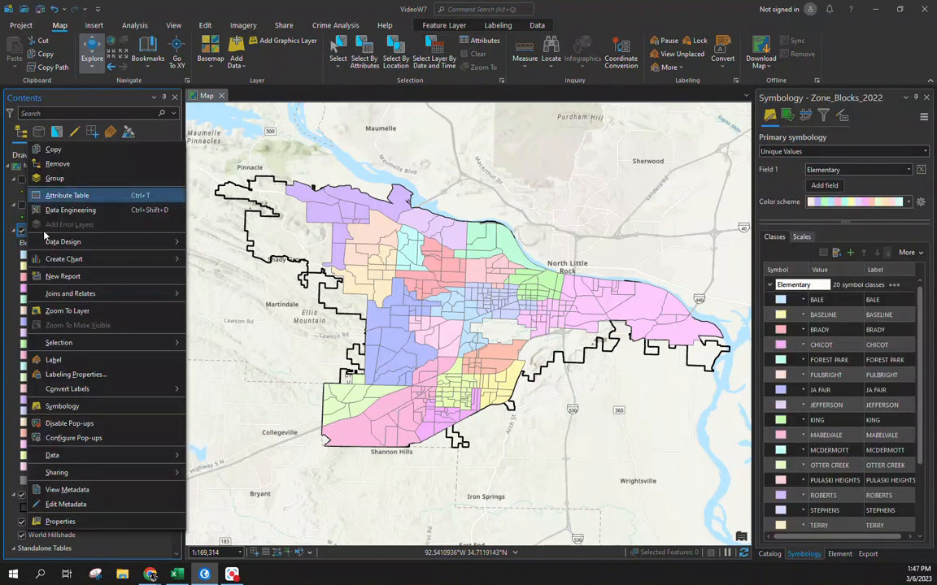
{"action": "left_click", "coordinate": [71, 198]}
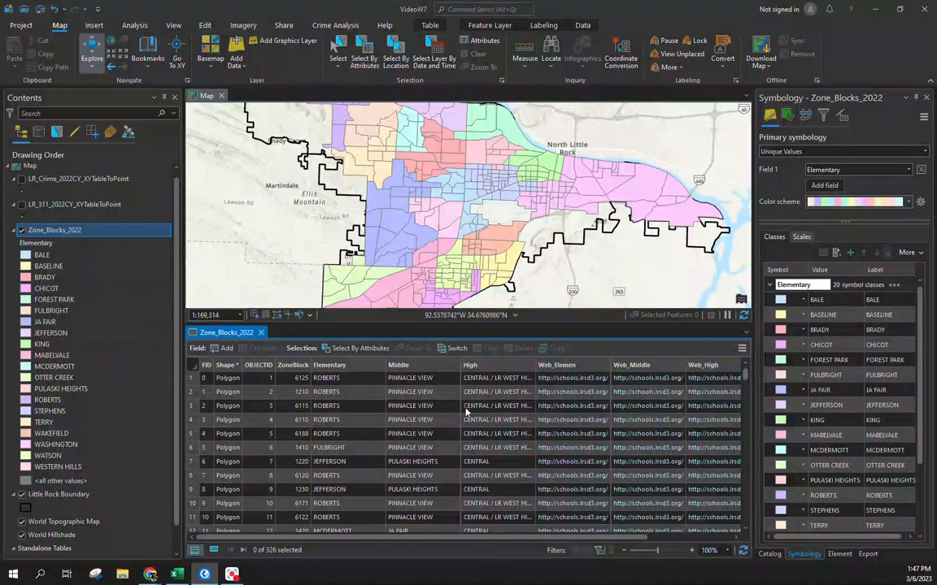
{"action": "left_click_drag", "start_coordinate": [435, 545], "coordinate": [404, 547]}
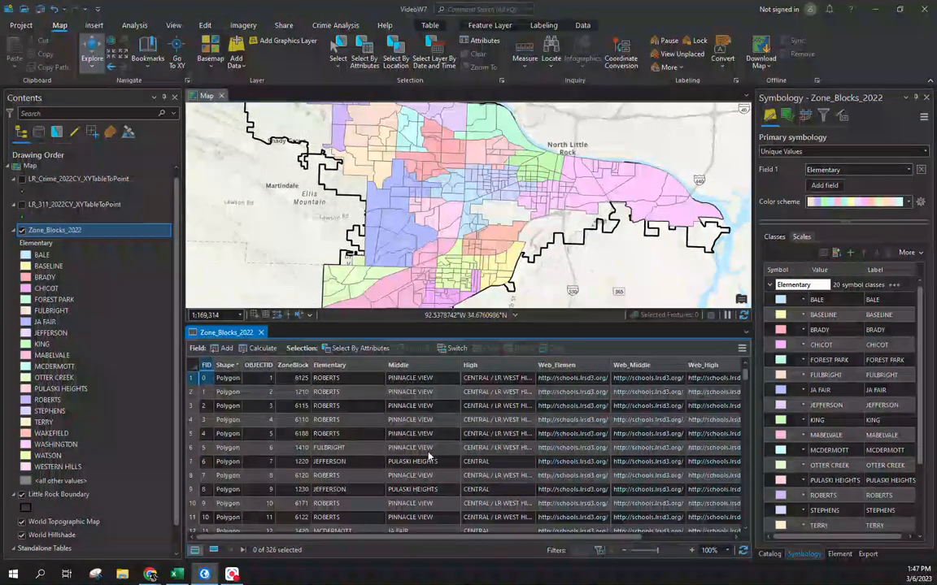
Select the Zone_Blocks_2022 features where Elementary is equal to STEPHENS, checking the clause's SQL form and the selection on the map.
{"action": "left_click", "coordinate": [350, 351]}
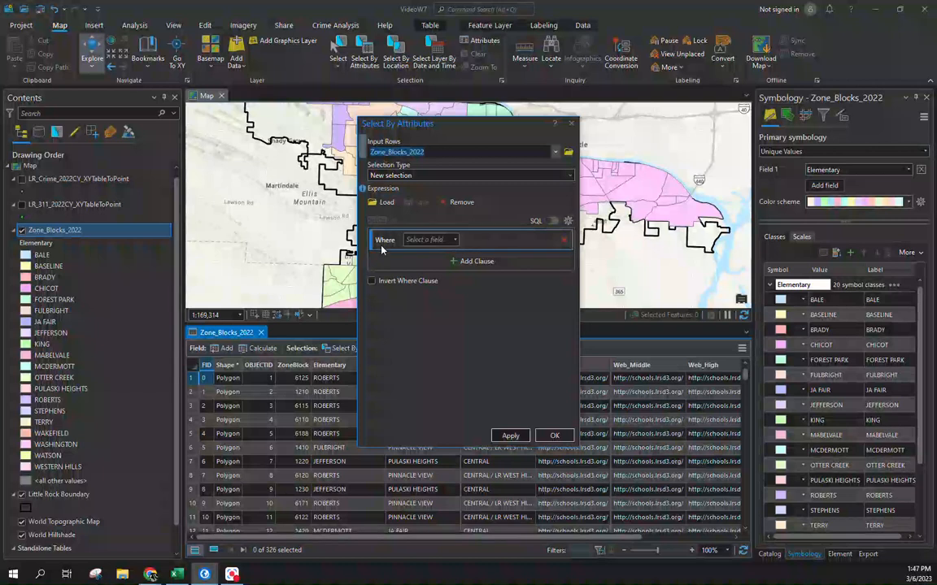
{"action": "left_click", "coordinate": [454, 240]}
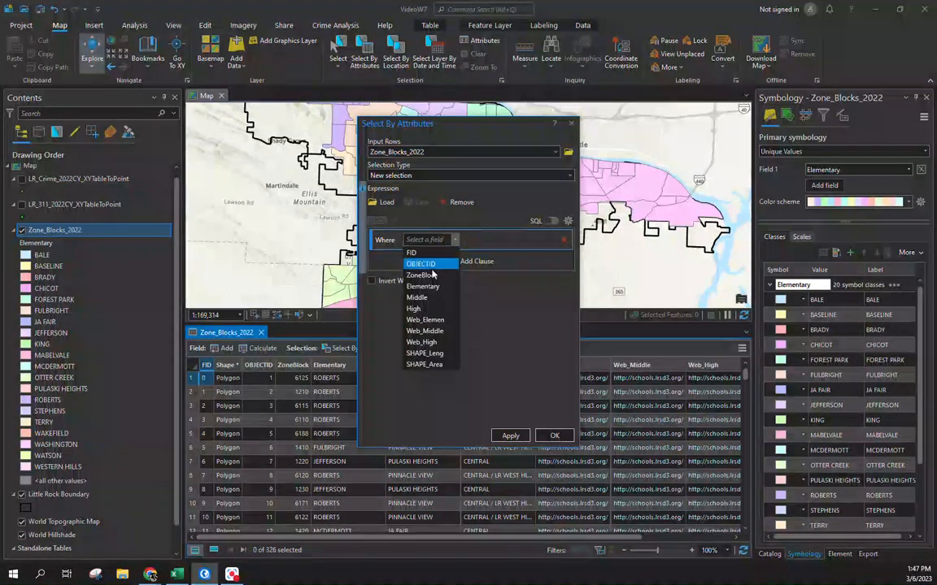
{"action": "left_click", "coordinate": [407, 290]}
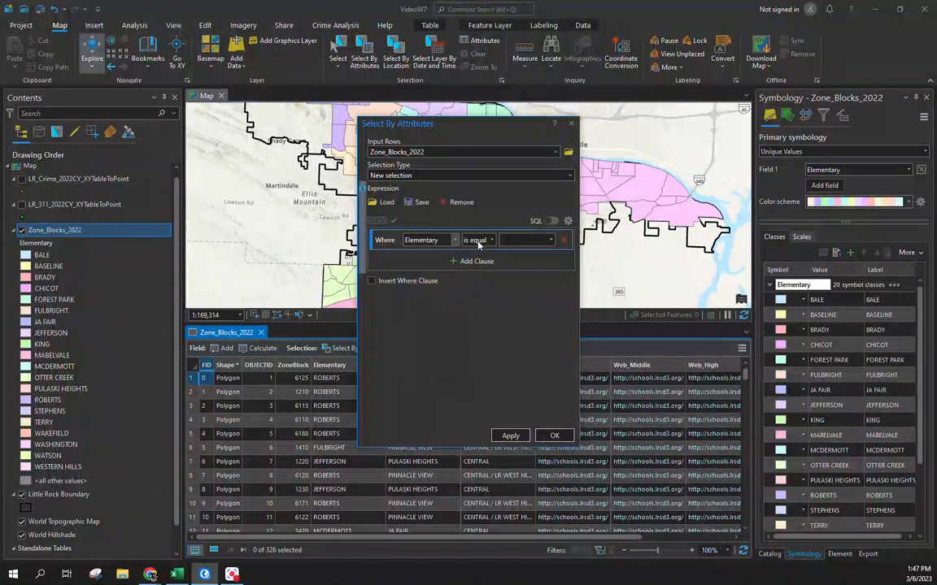
{"action": "left_click", "coordinate": [542, 240]}
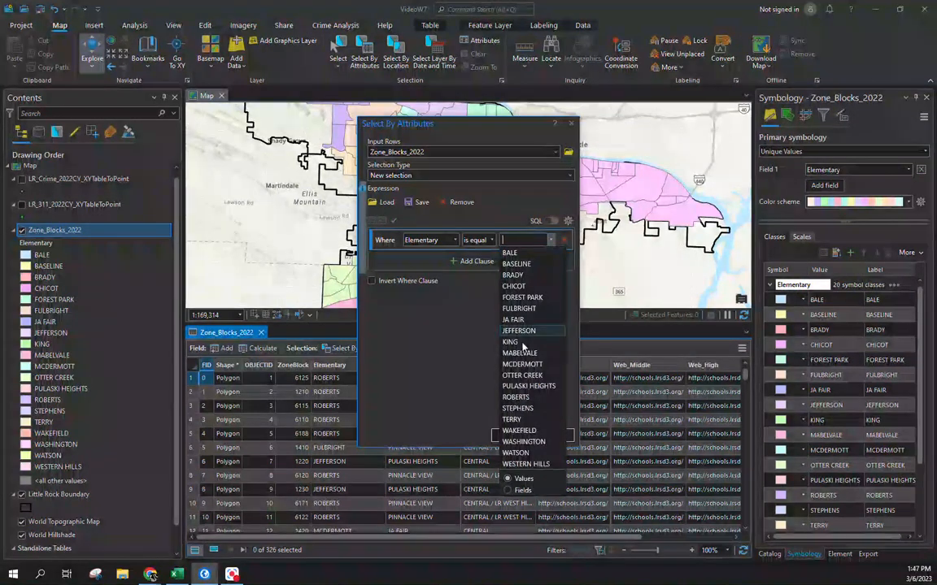
{"action": "left_click", "coordinate": [514, 409]}
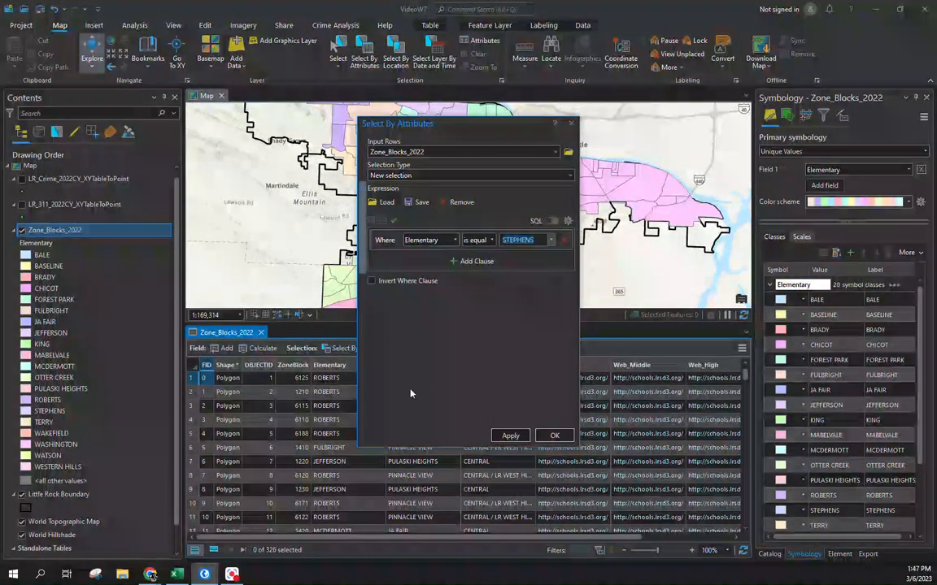
{"action": "left_click", "coordinate": [551, 221]}
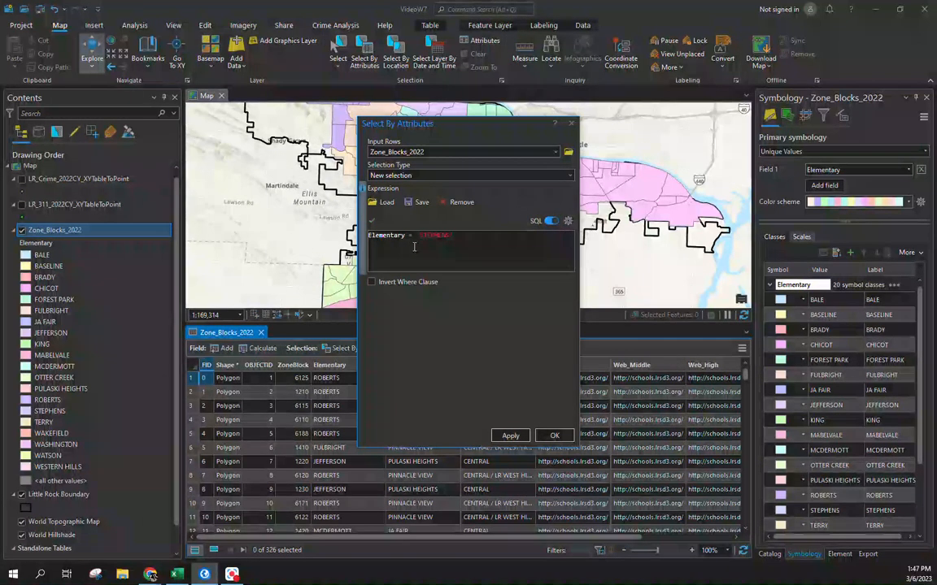
{"action": "left_click", "coordinate": [550, 222]}
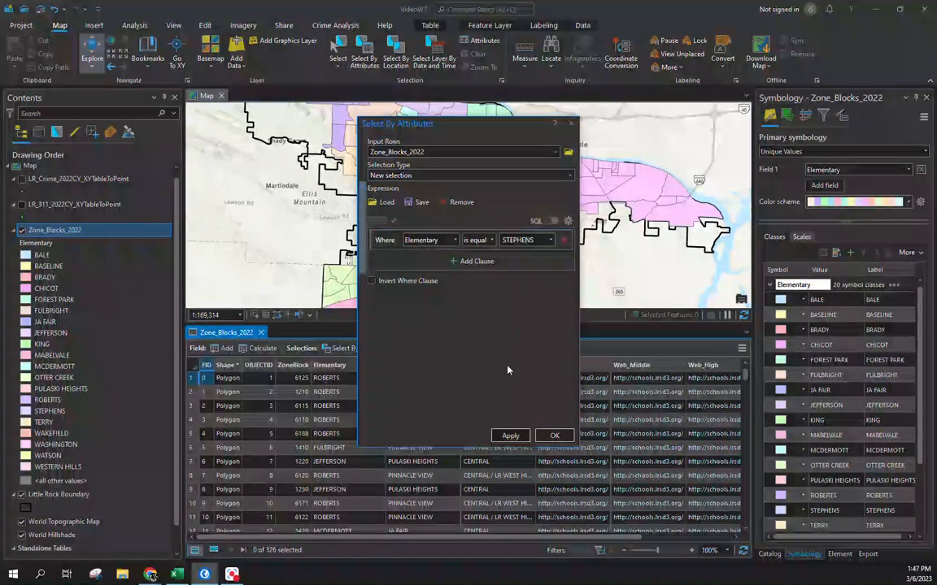
{"action": "left_click", "coordinate": [510, 437]}
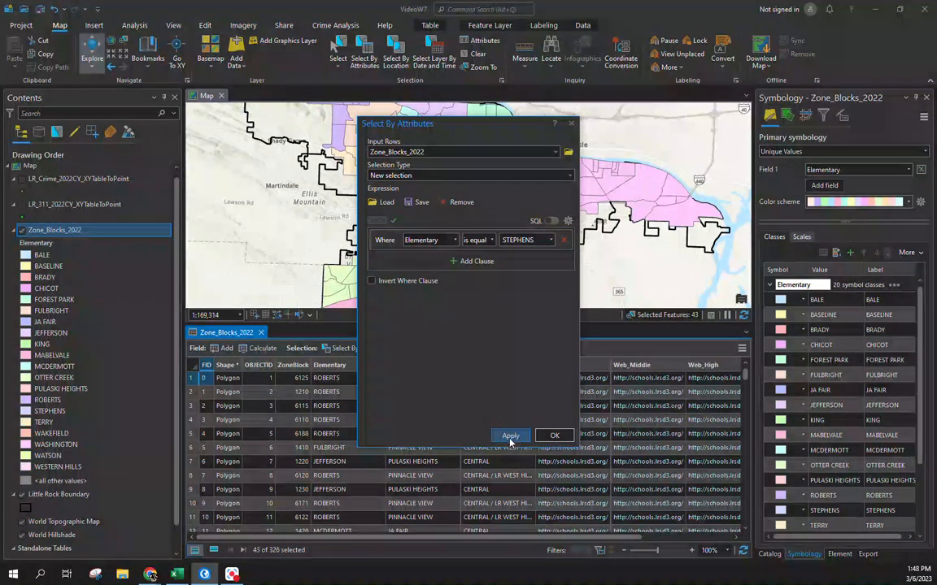
{"action": "left_click_drag", "start_coordinate": [407, 123], "coordinate": [602, 271]}
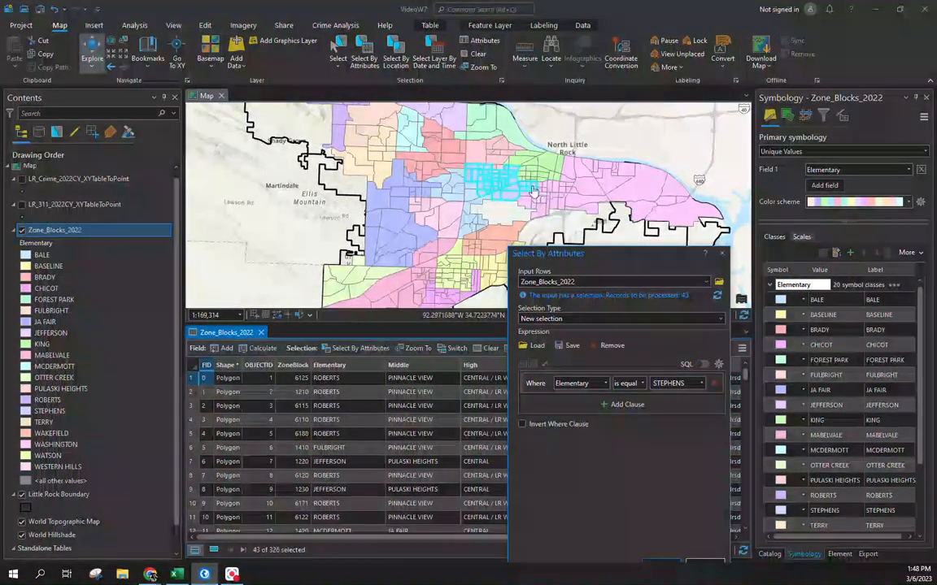
{"action": "left_click_drag", "start_coordinate": [641, 258], "coordinate": [639, 166]}
{"action": "left_click", "coordinate": [703, 474]}
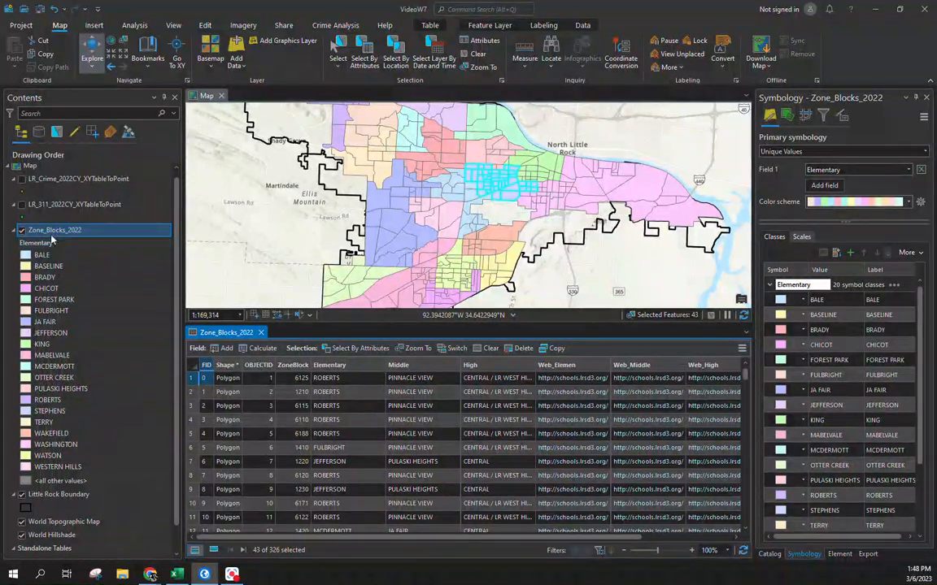
Export the selected Zone_Blocks_2022 features to Stephens_Zone.shp in the VideoW7 folder.
{"action": "right_click", "coordinate": [50, 234]}
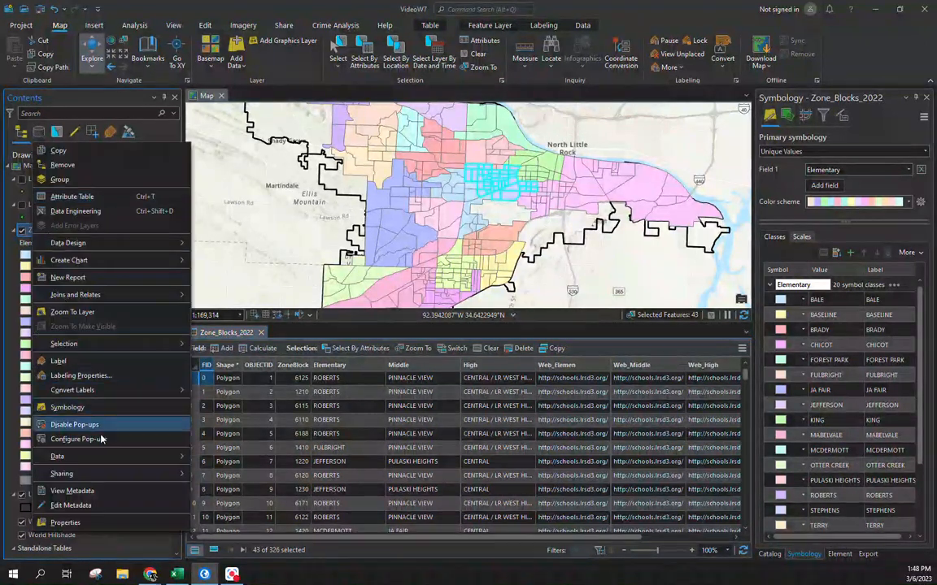
{"action": "mouse_move", "coordinate": [124, 459]}
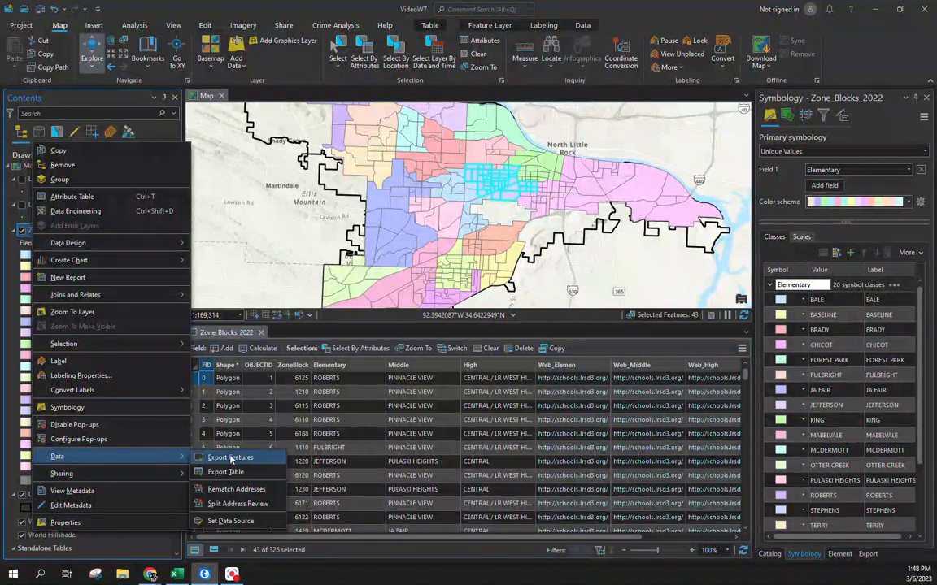
{"action": "left_click", "coordinate": [208, 412]}
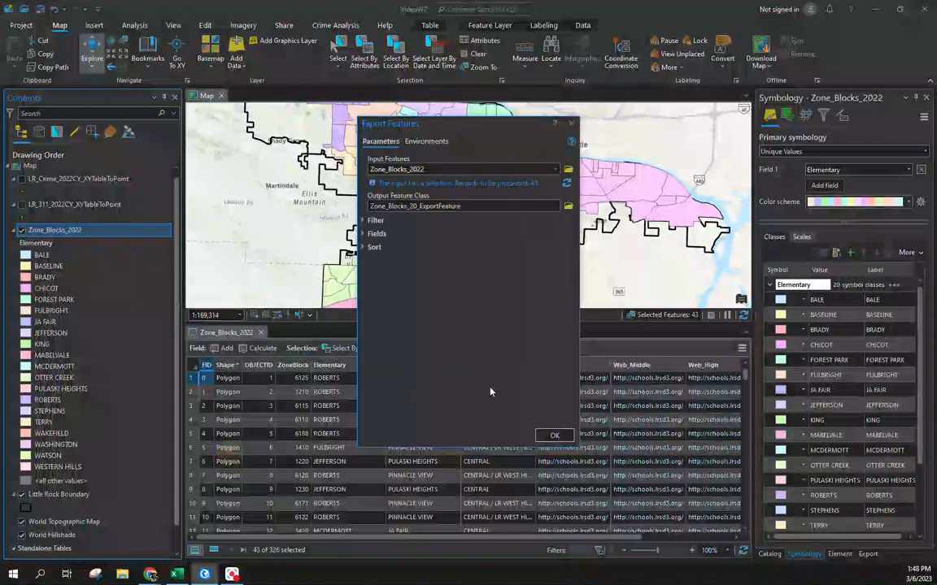
{"action": "left_click", "coordinate": [566, 205]}
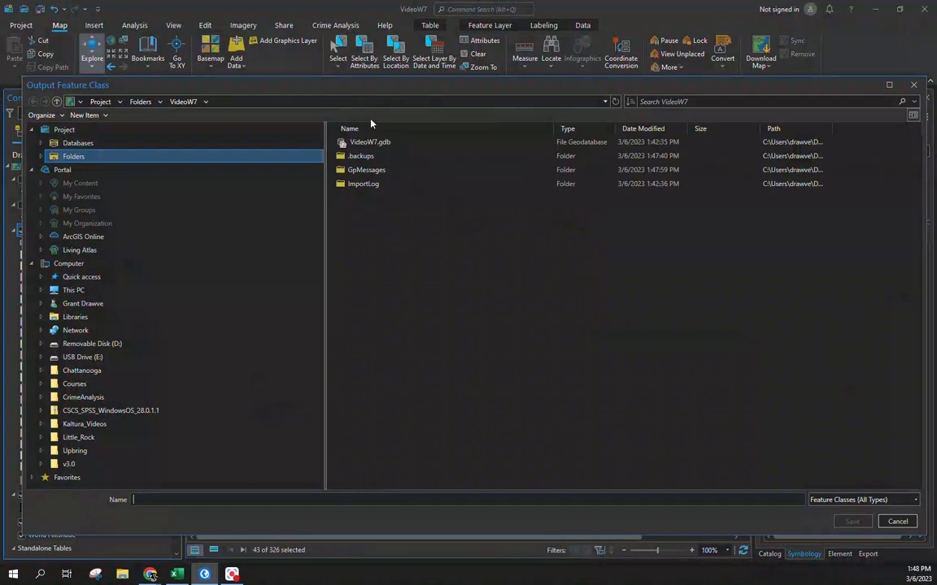
{"action": "left_click", "coordinate": [335, 500]}
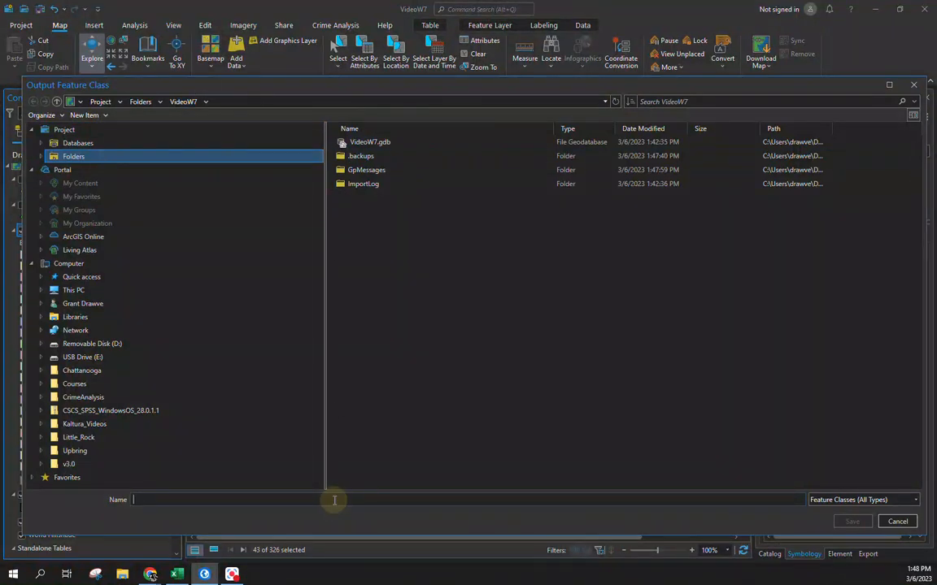
{"action": "type", "text": "STep"}
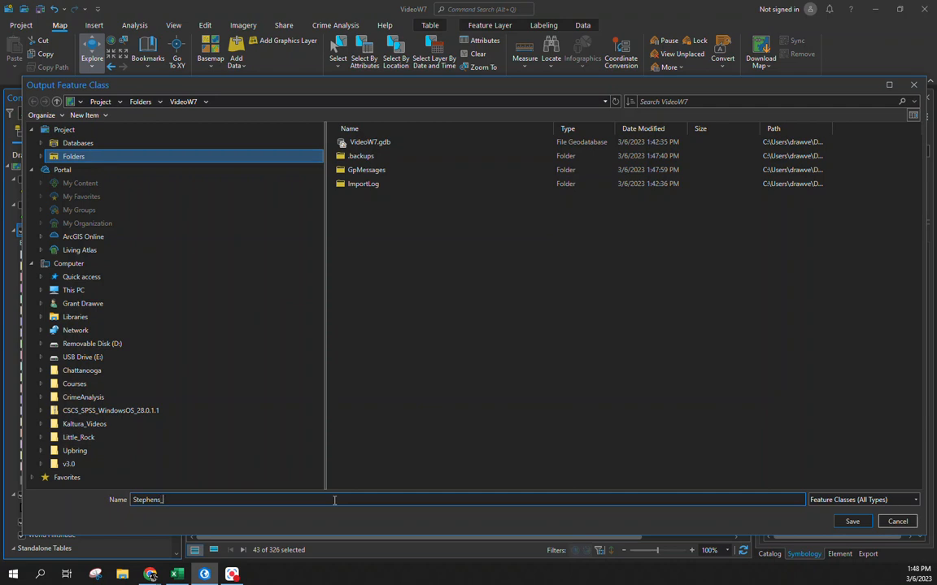
{"action": "key", "text": "Return"}
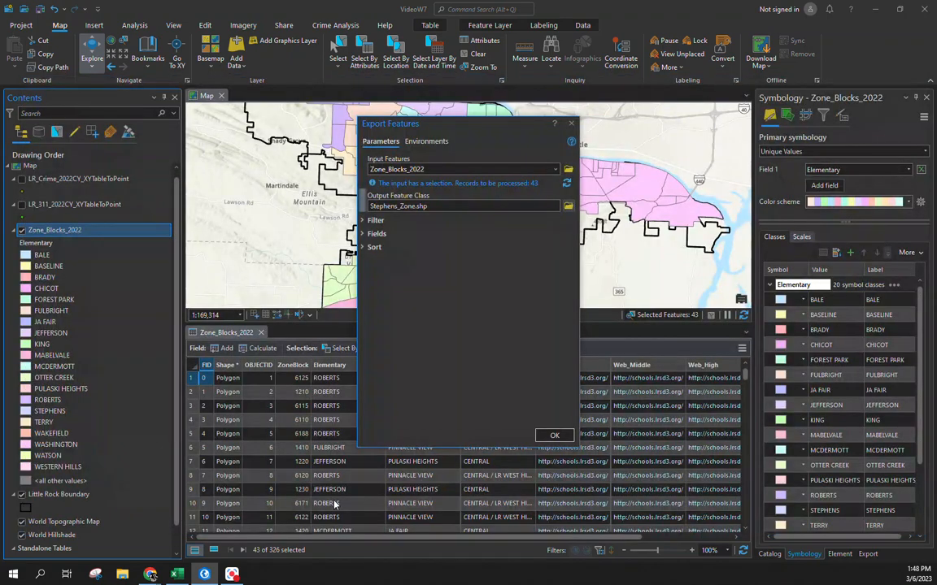
{"action": "left_click", "coordinate": [554, 435]}
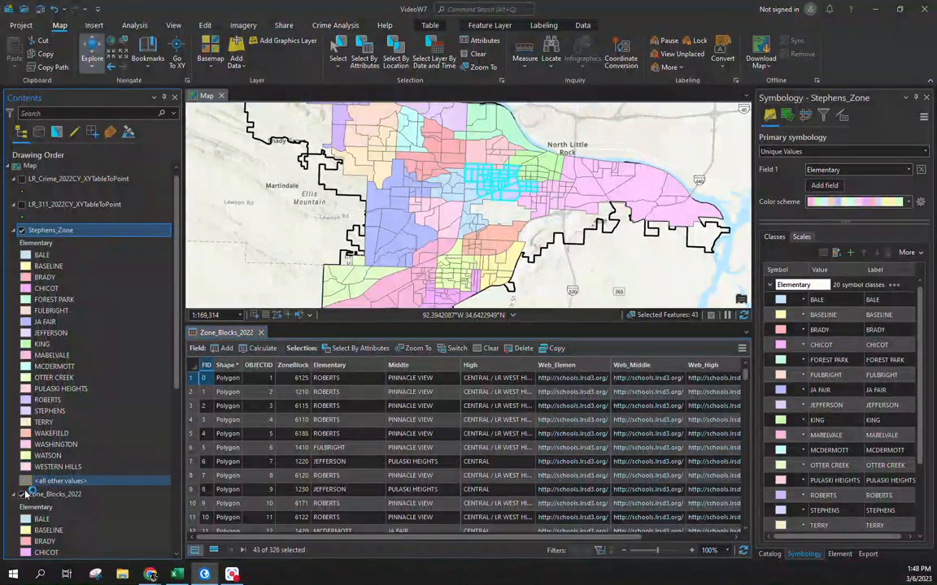
Hide the Zone_Blocks_2022 layer and collapse its legend.
{"action": "left_click", "coordinate": [22, 494]}
{"action": "left_click", "coordinate": [13, 496]}
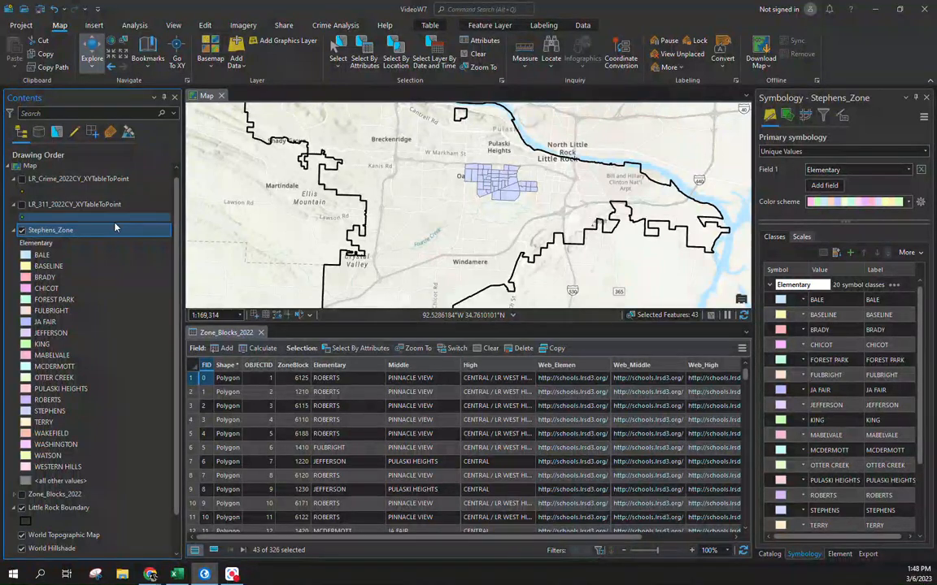
Change the Stephens_Zone symbology to Single Symbol and close the Zone_Blocks_2022 attribute table.
{"action": "left_click", "coordinate": [919, 153]}
{"action": "left_click", "coordinate": [801, 180]}
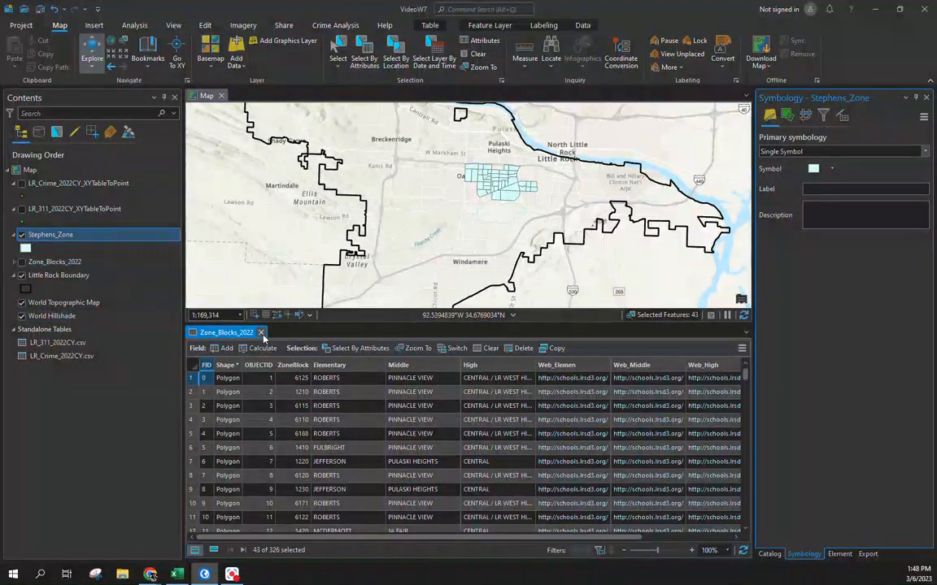
{"action": "left_click", "coordinate": [261, 332]}
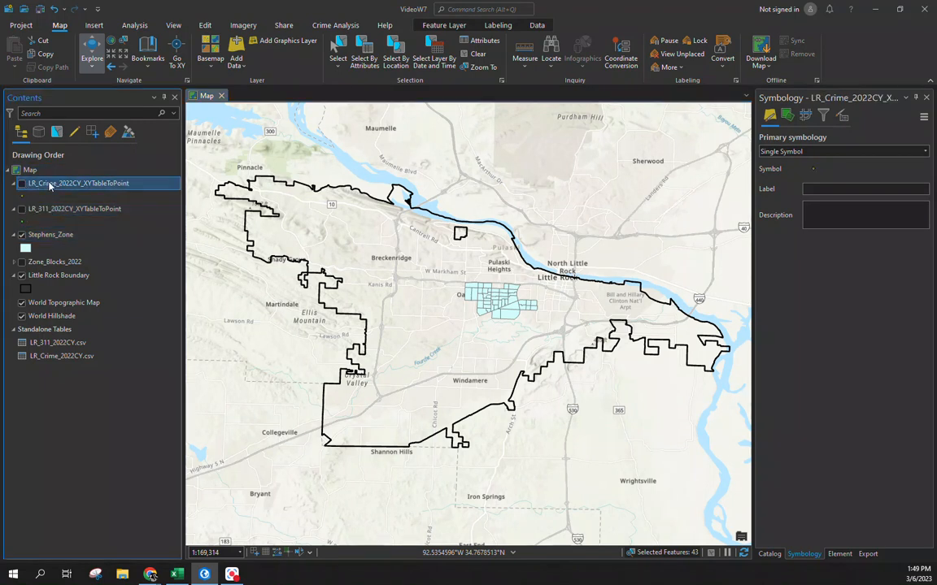
Open the attribute table of LR_Crime_2022CY_XYTableToPoint and review its offense and location fields.
{"action": "right_click", "coordinate": [50, 185]}
{"action": "left_click", "coordinate": [90, 148]}
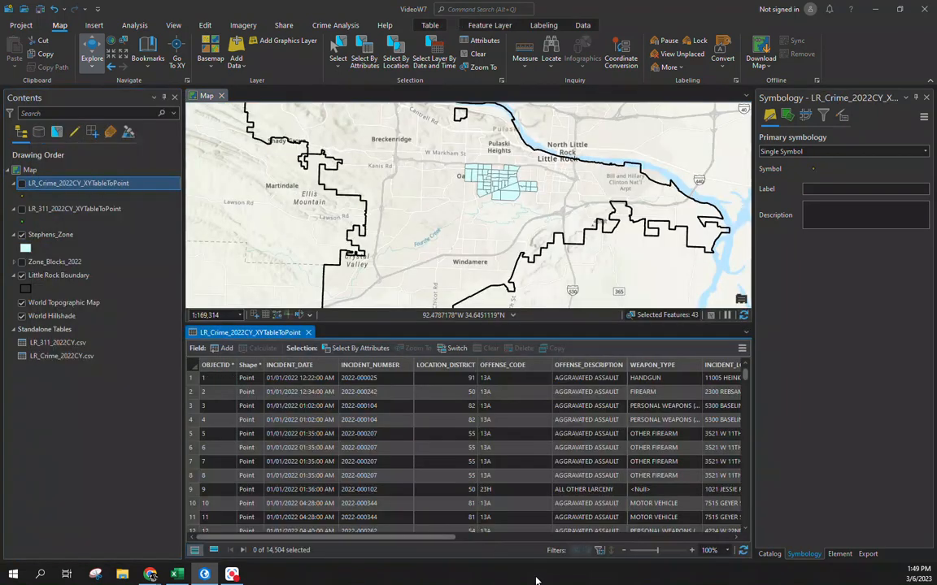
{"action": "left_click_drag", "start_coordinate": [423, 538], "coordinate": [523, 545]}
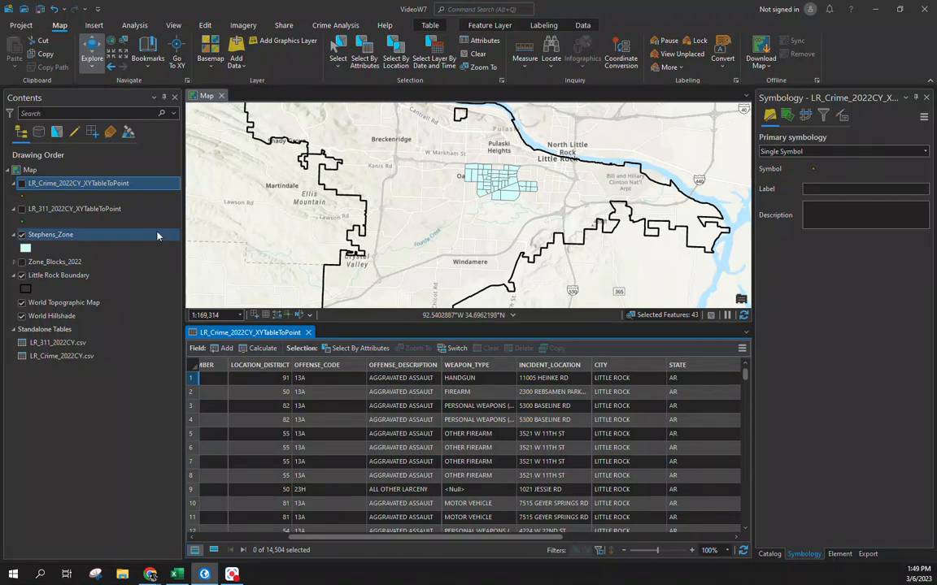
Start a new attribute selection on LR_Crime_2022CY_XYTableToPoint with a clause where OFFENSE_DESCRIPTION is equal to AGGRAVATED ASSAULT.
{"action": "left_click", "coordinate": [357, 348]}
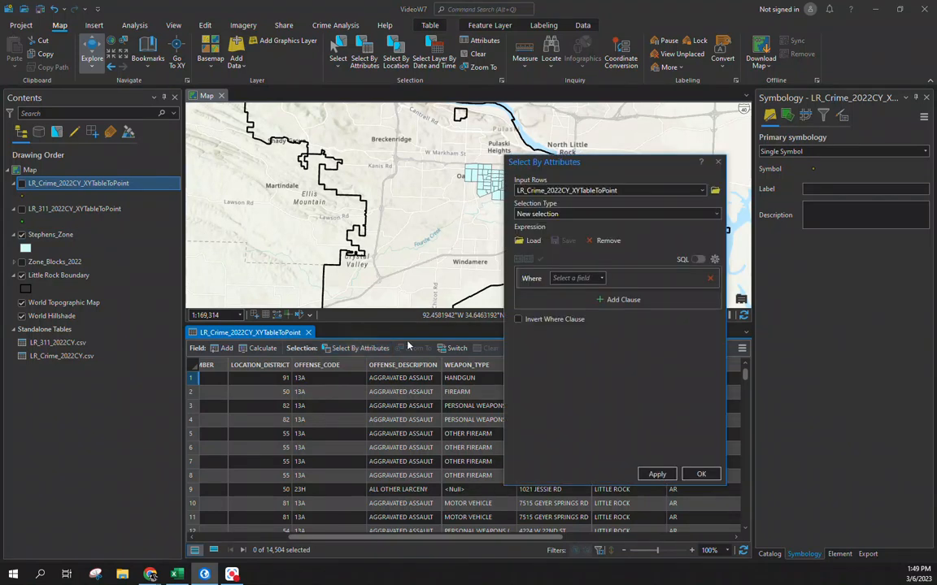
{"action": "left_click", "coordinate": [602, 279]}
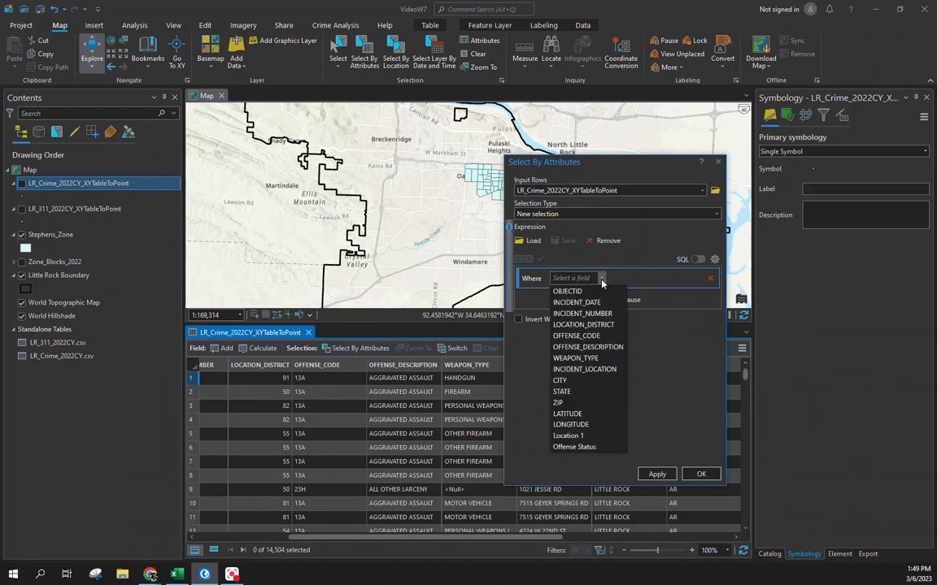
{"action": "left_click", "coordinate": [587, 347]}
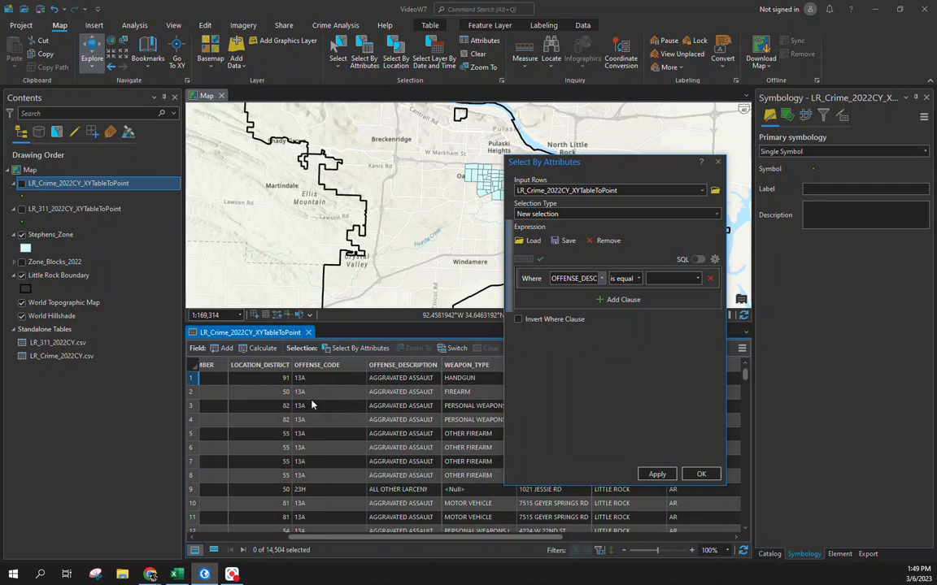
{"action": "left_click", "coordinate": [637, 278]}
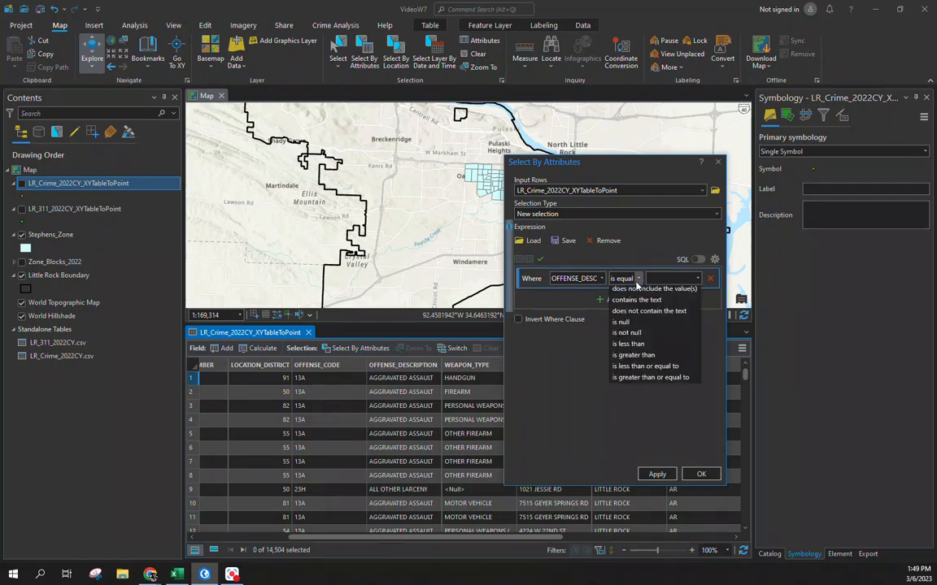
{"action": "left_click", "coordinate": [642, 292]}
{"action": "left_click", "coordinate": [695, 278]}
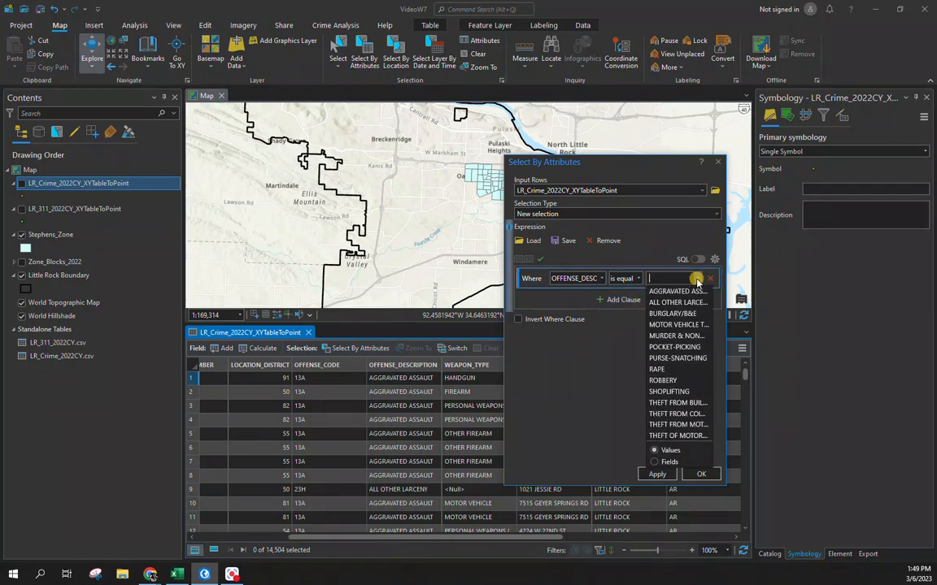
{"action": "left_click", "coordinate": [683, 292]}
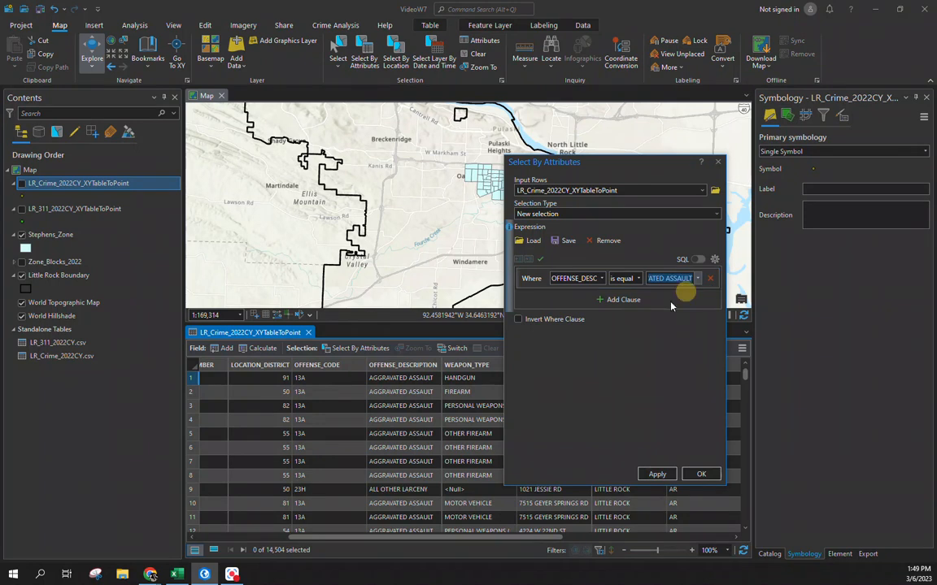
Add an Or clause where OFFENSE_DESCRIPTION is equal to the murder and manslaughter value, and run the selection.
{"action": "left_click", "coordinate": [614, 300]}
{"action": "left_click", "coordinate": [533, 301]}
{"action": "left_click", "coordinate": [529, 325]}
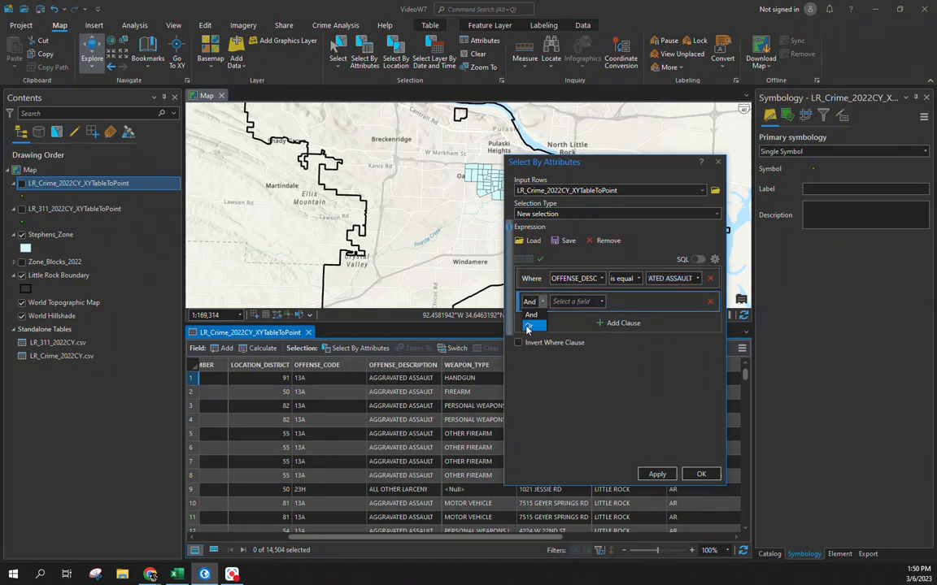
{"action": "left_click", "coordinate": [601, 301]}
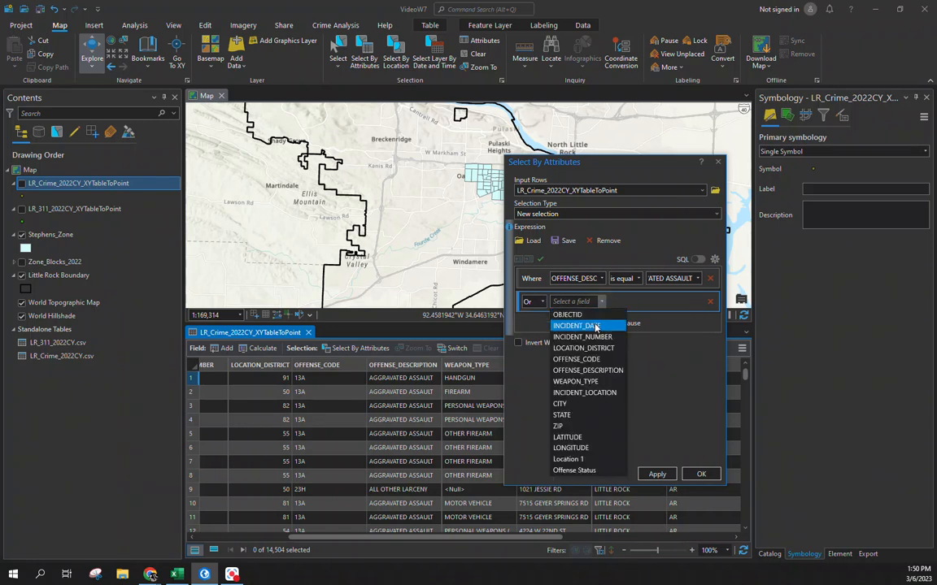
{"action": "left_click", "coordinate": [581, 372]}
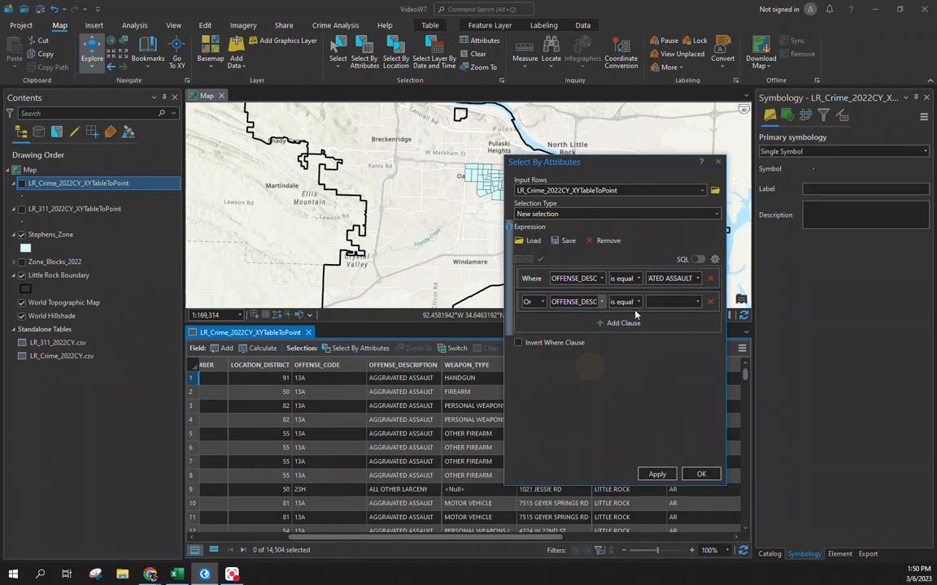
{"action": "left_click", "coordinate": [678, 301]}
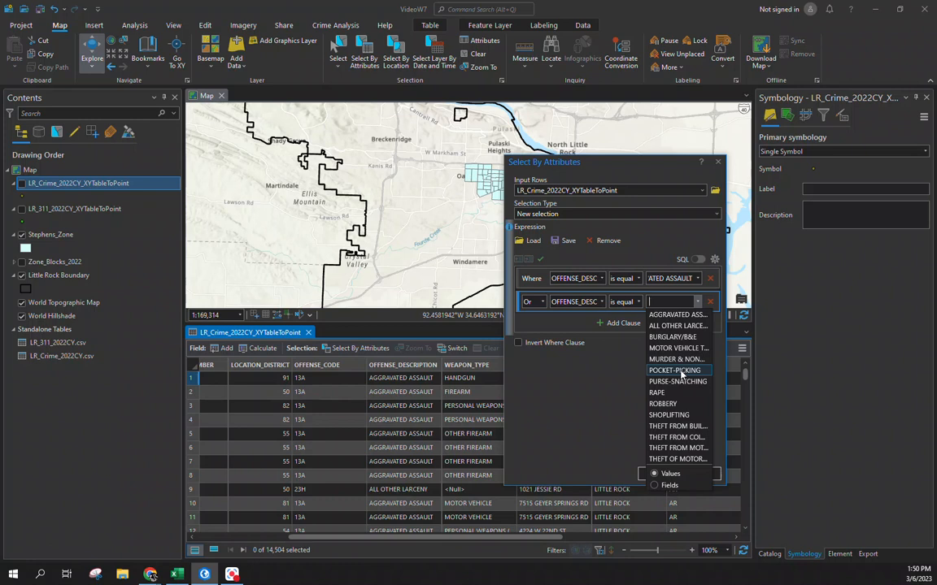
{"action": "left_click", "coordinate": [677, 360]}
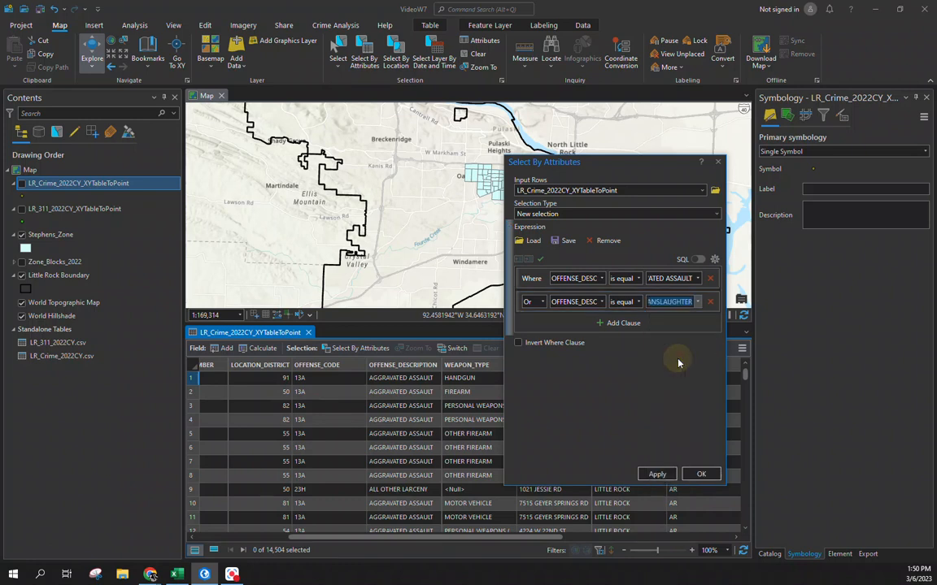
{"action": "left_click", "coordinate": [658, 474]}
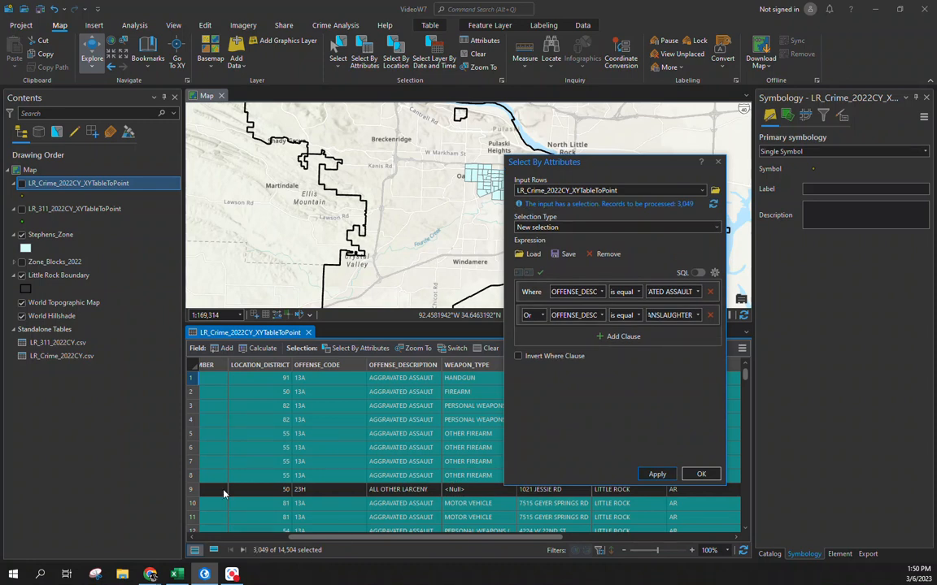
{"action": "left_click", "coordinate": [701, 474]}
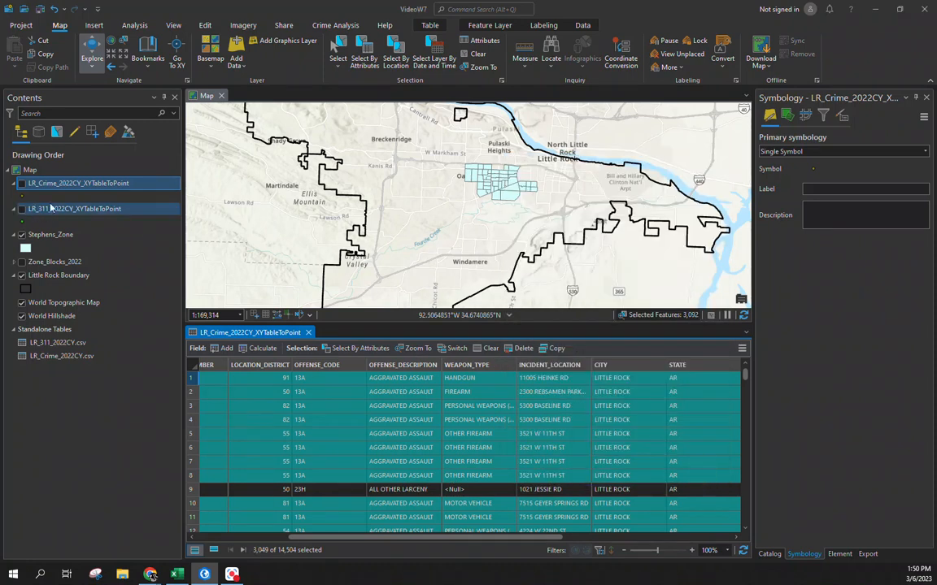
{"action": "right_click", "coordinate": [55, 184]}
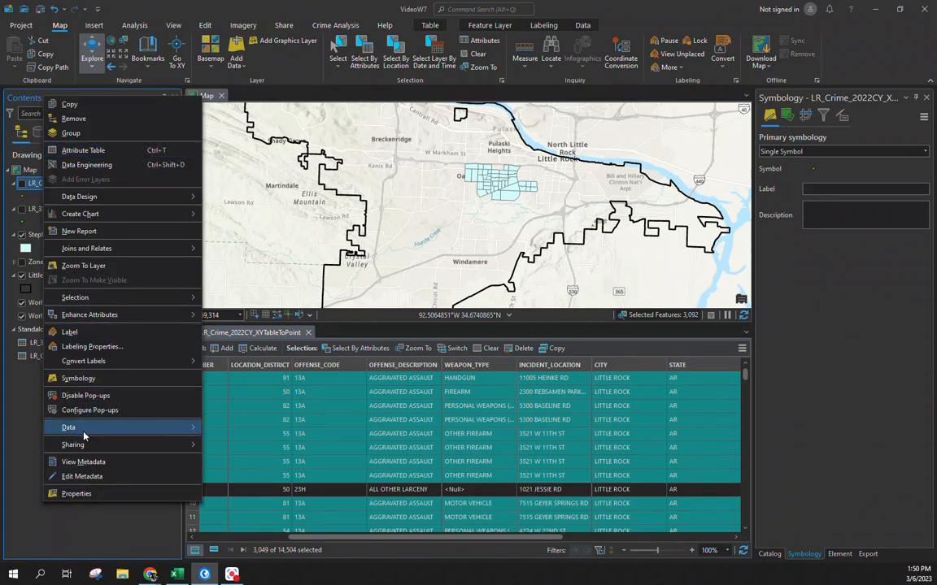
{"action": "mouse_move", "coordinate": [83, 435]}
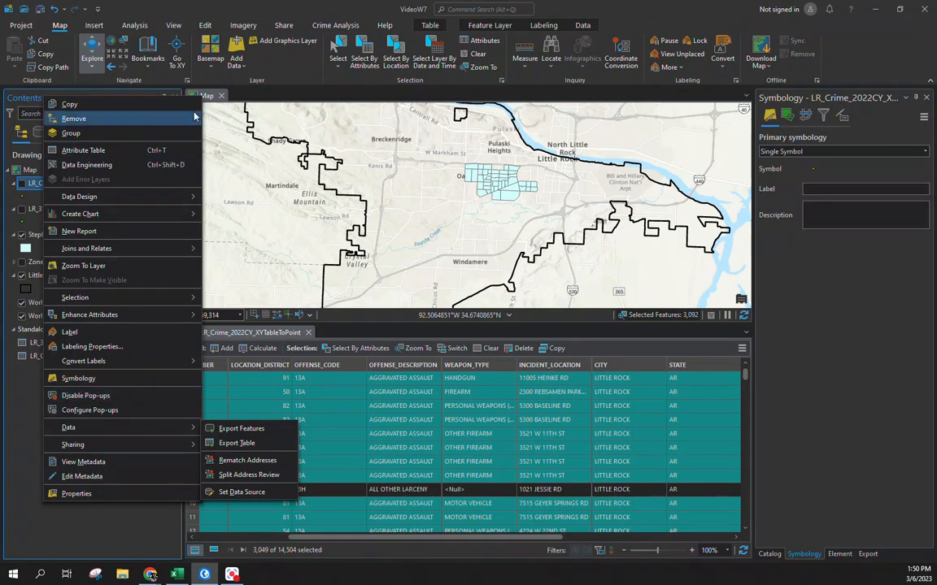
{"action": "left_click", "coordinate": [91, 515]}
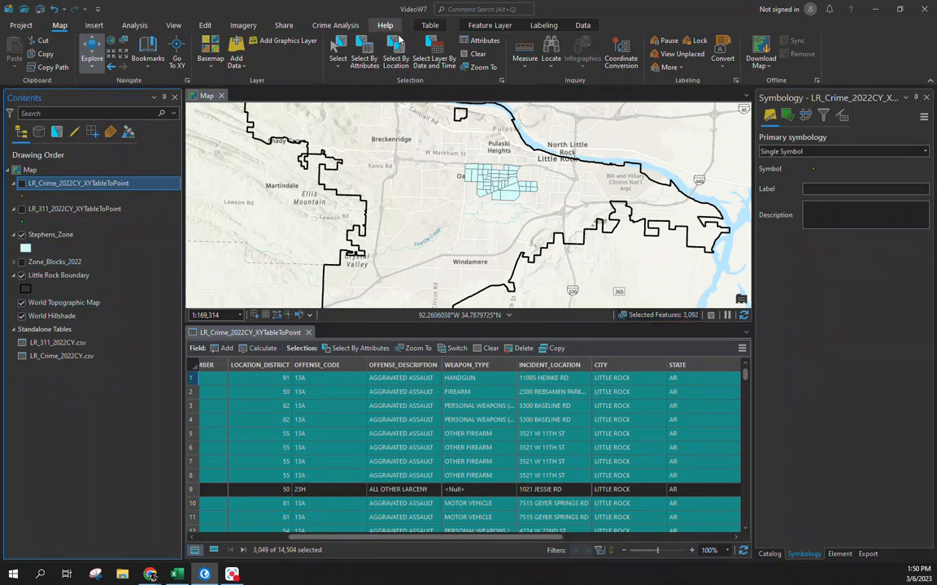
Clear all selected features and rerun the same aggravated assault or murder attribute selection on the crime points.
{"action": "left_click", "coordinate": [479, 54]}
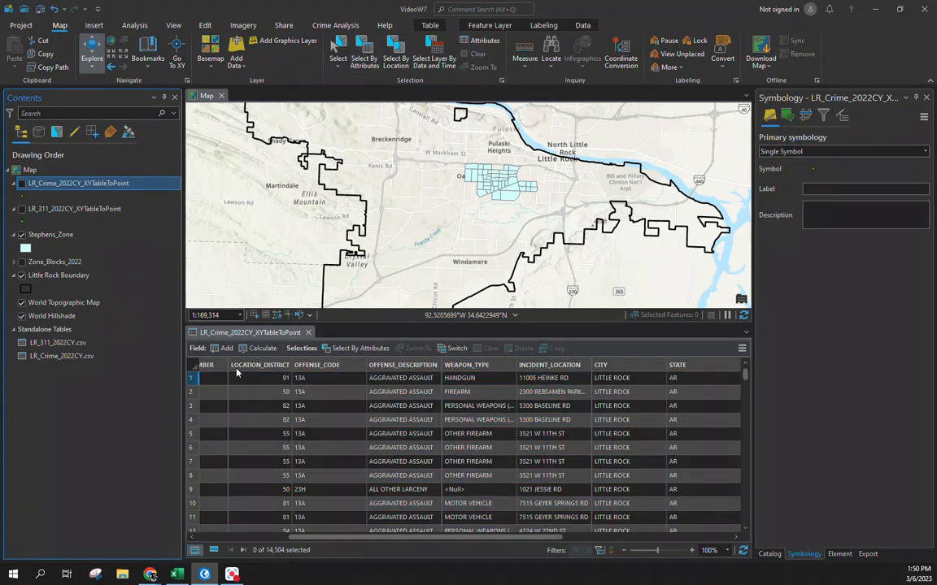
{"action": "left_click", "coordinate": [358, 348]}
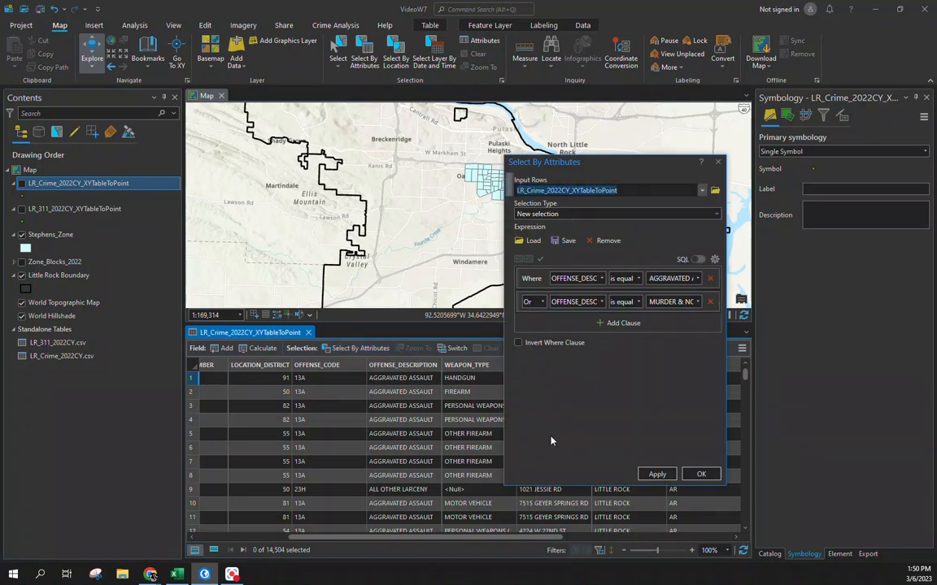
{"action": "left_click", "coordinate": [703, 473]}
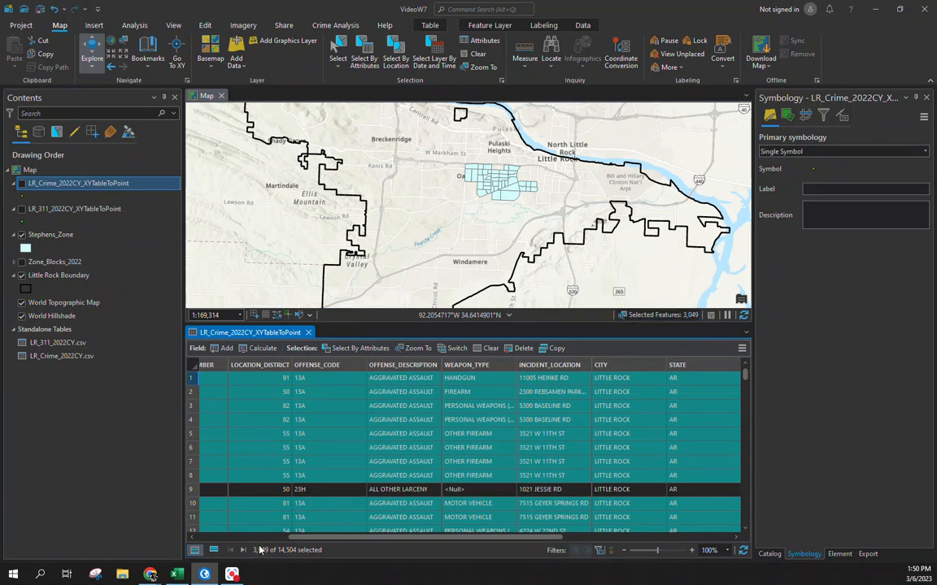
Export the selected LR_Crime_2022CY_XYTableToPoint features to a shapefile named AggAssaultHomicide_2022 in the VideoW7 folder.
{"action": "right_click", "coordinate": [86, 184]}
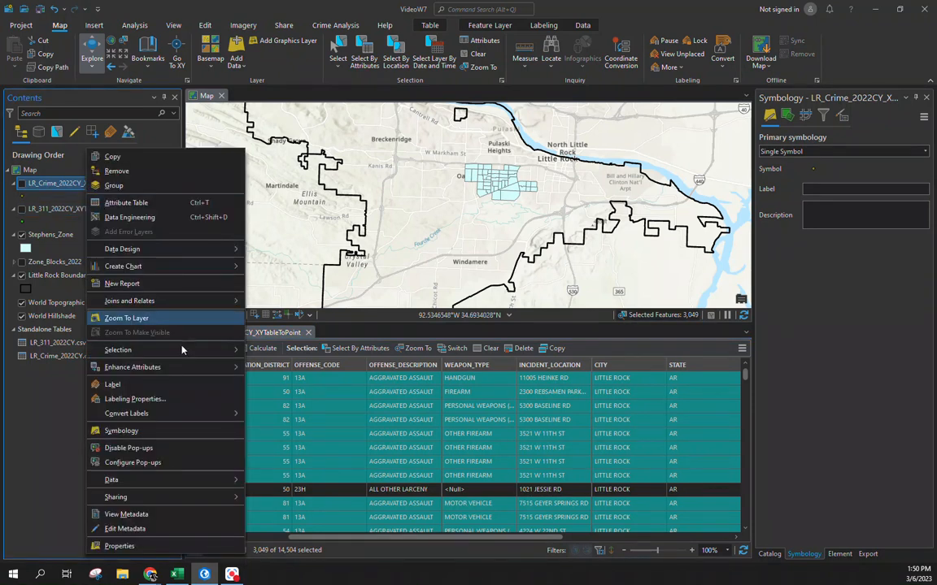
{"action": "mouse_move", "coordinate": [162, 479]}
{"action": "left_click", "coordinate": [276, 481]}
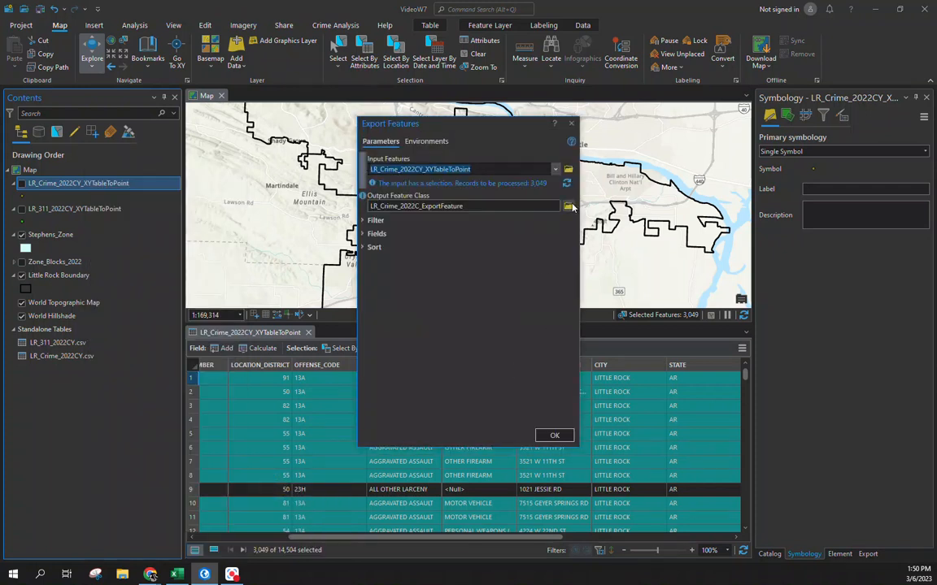
{"action": "left_click", "coordinate": [536, 207]}
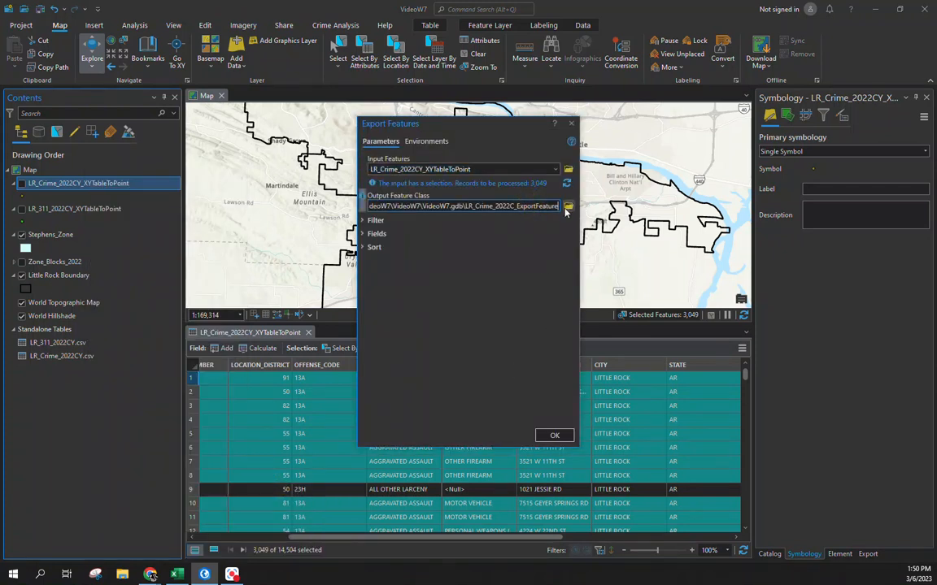
{"action": "left_click", "coordinate": [567, 205]}
{"action": "left_click", "coordinate": [368, 502]}
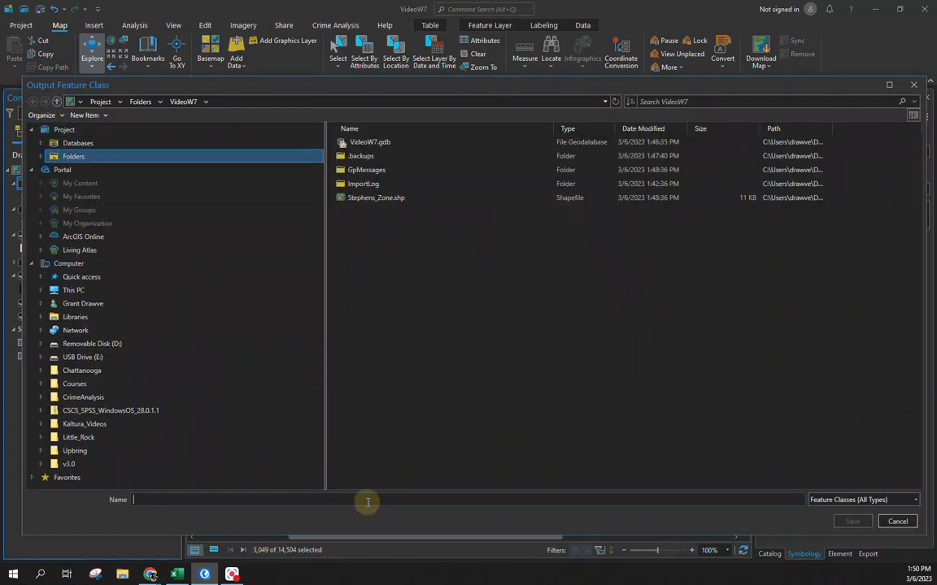
{"action": "type", "text": "AggAsssaultHomicide_2022"}
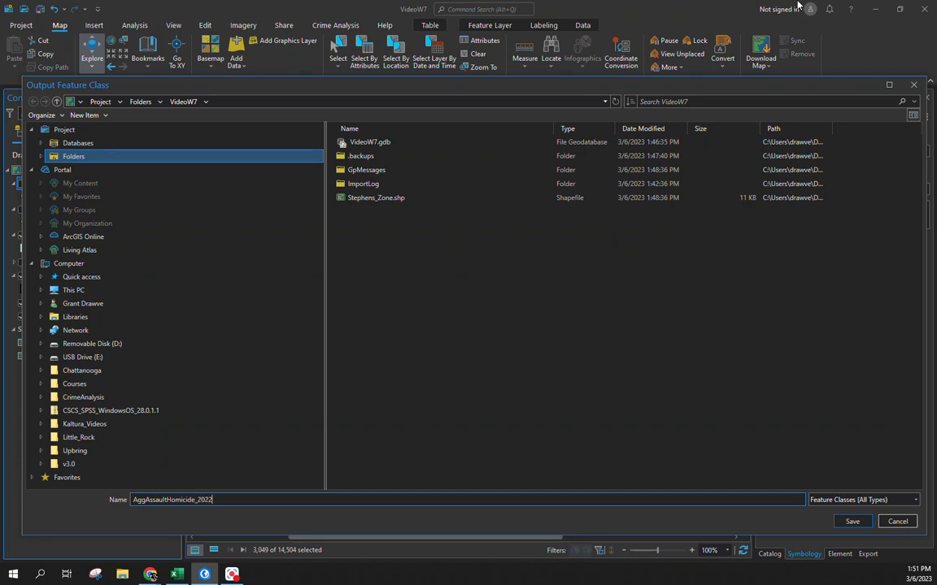
{"action": "key", "text": "Return"}
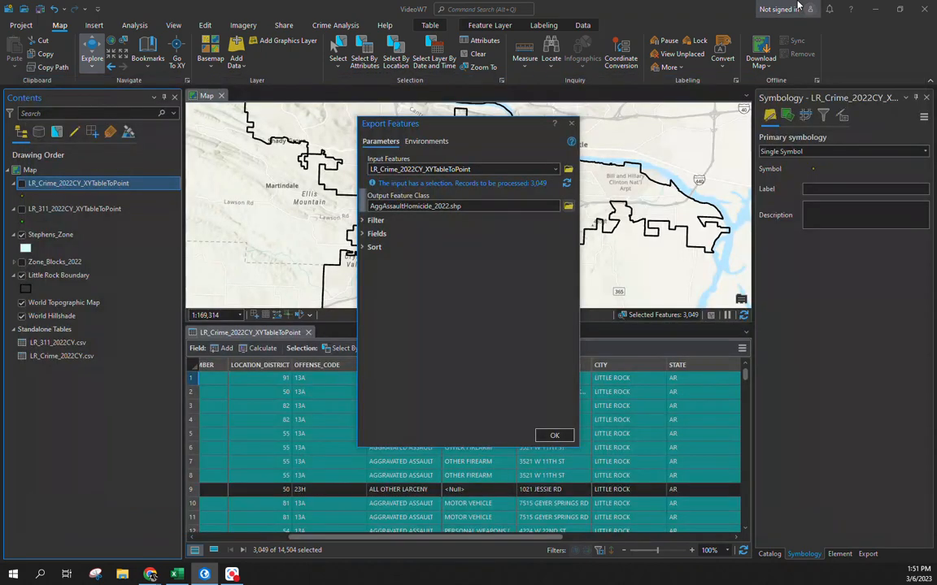
{"action": "left_click", "coordinate": [557, 436]}
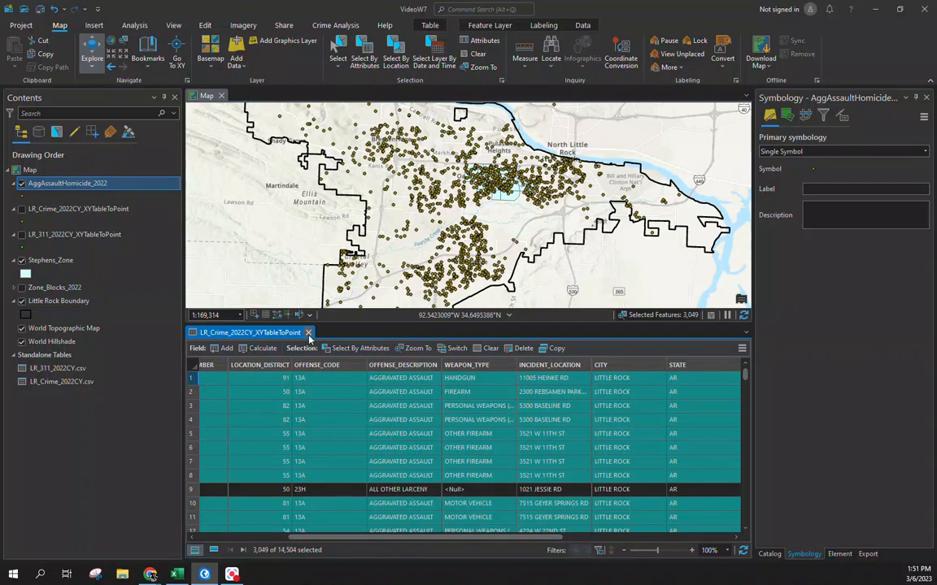
Close the crime attribute table and clear the feature selection, displaying the LR_Crime_2022CY_XYTableToPoint layer only temporarily to view the selected points.
{"action": "left_click", "coordinate": [309, 333]}
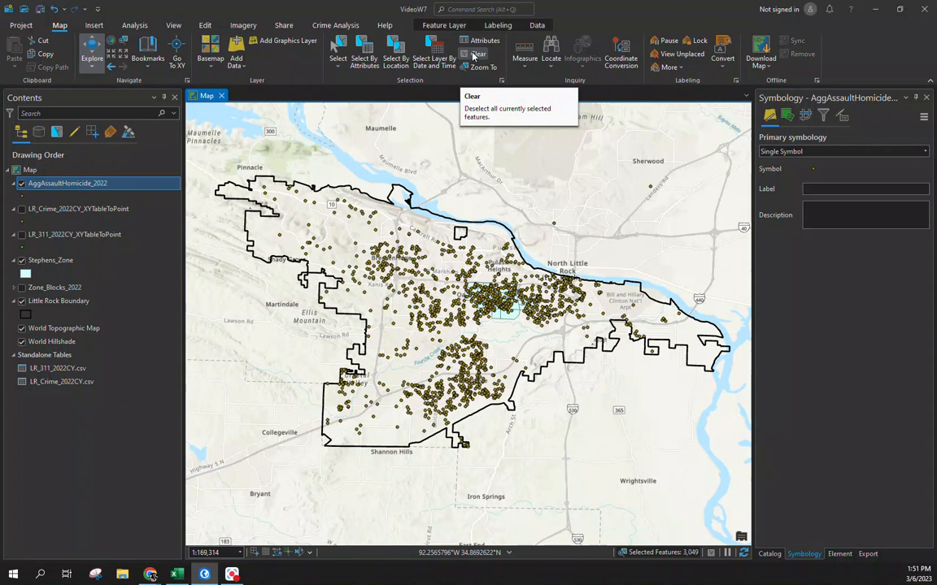
{"action": "left_click", "coordinate": [20, 211], "text": "ctrl"}
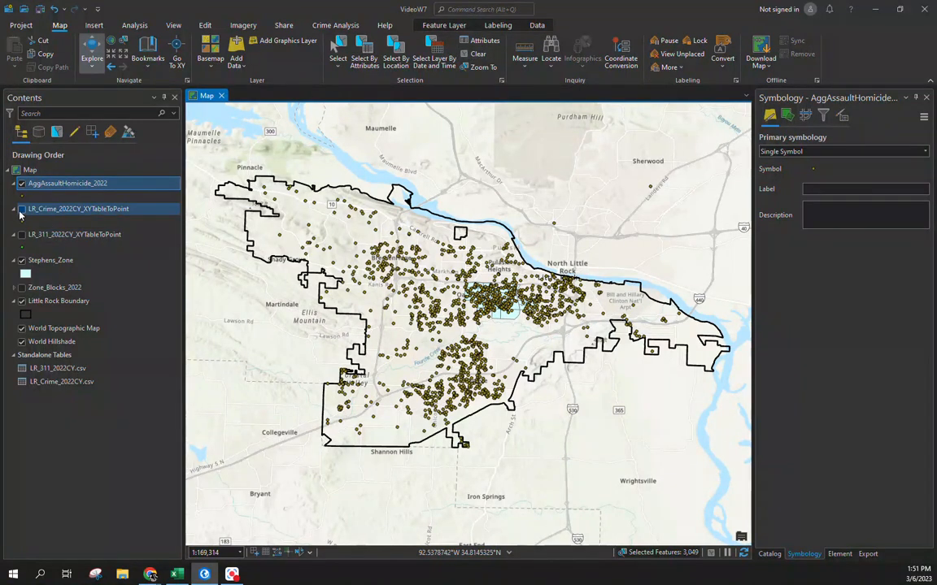
{"action": "left_click", "coordinate": [21, 210]}
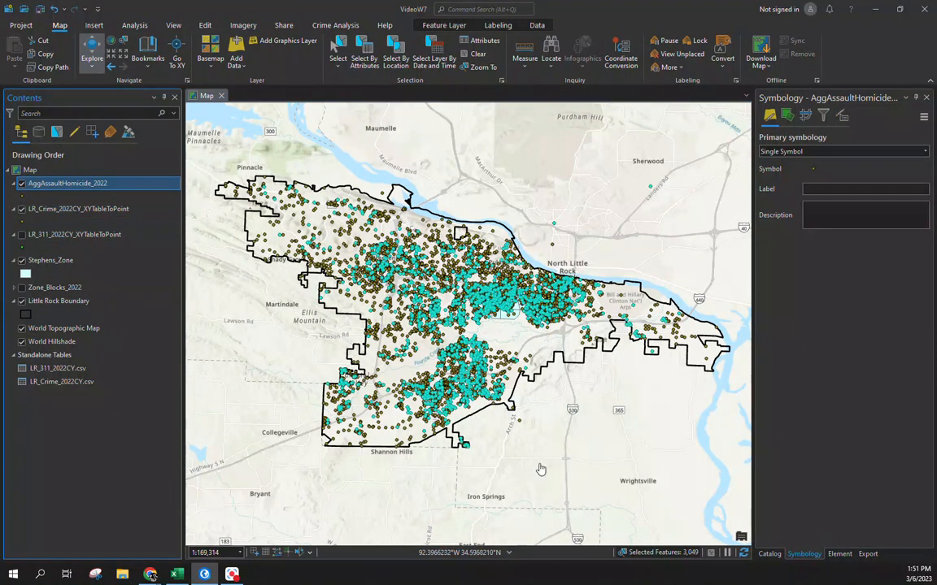
{"action": "left_click", "coordinate": [474, 54]}
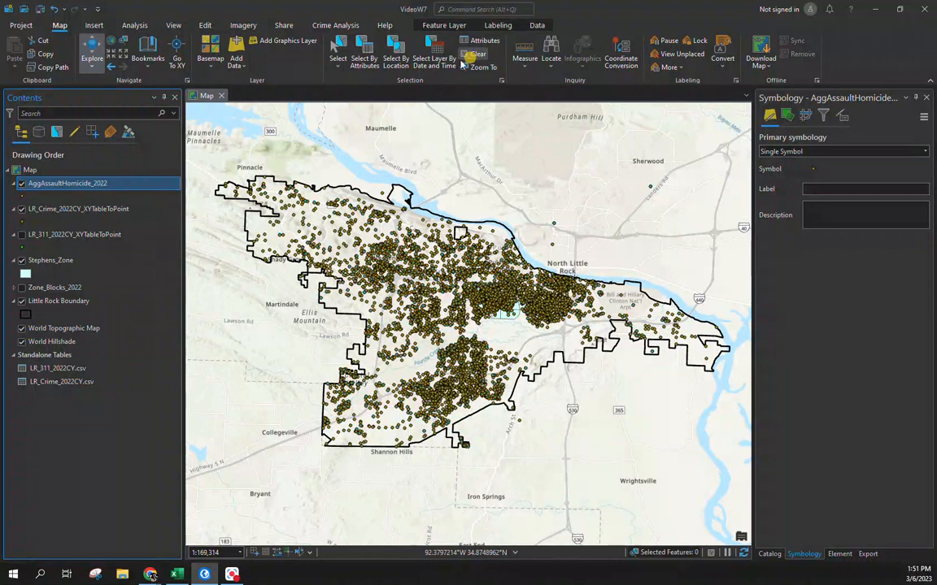
{"action": "left_click", "coordinate": [21, 209]}
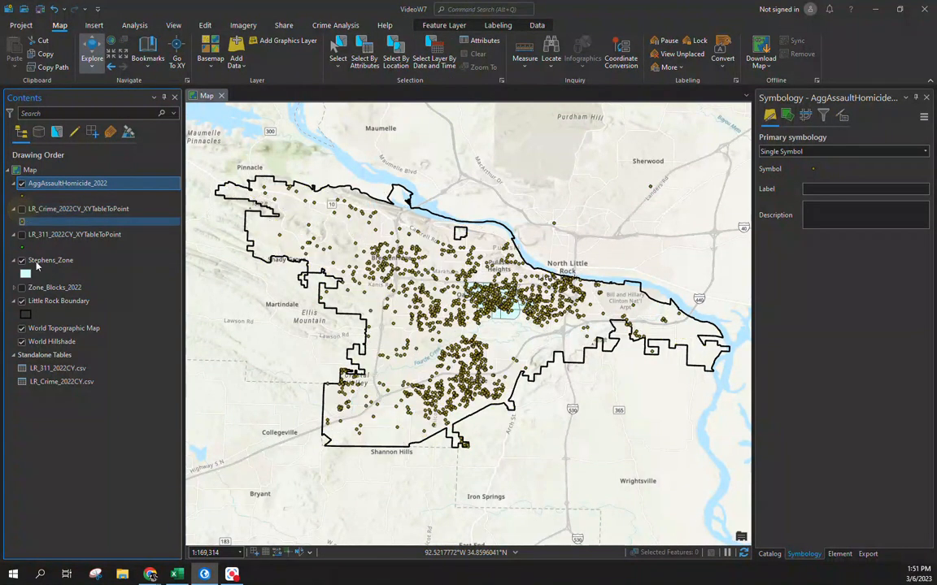
Search the symbol gallery for "crime" and apply the smallest Attack symbol to the AggAssaultHomicide_2022 layer.
{"action": "left_click", "coordinate": [22, 198]}
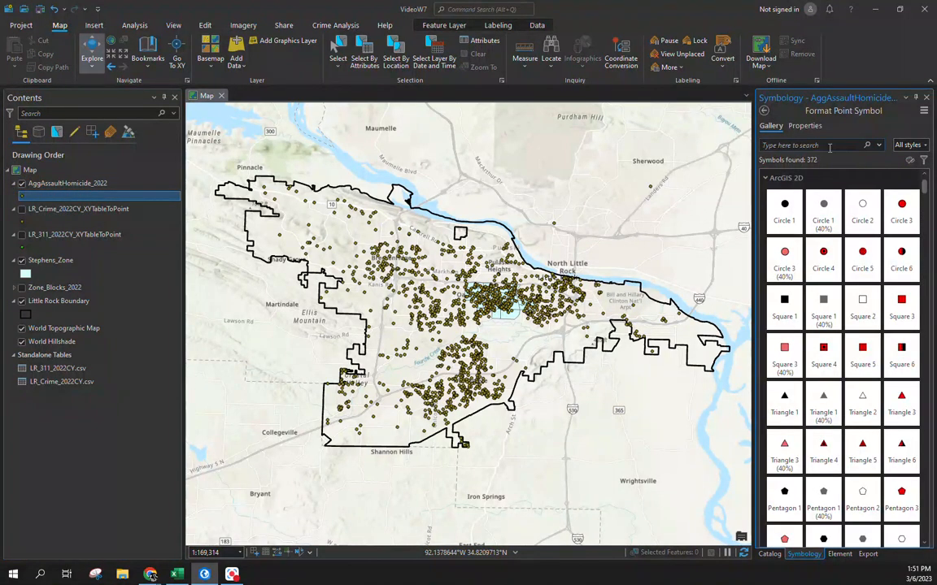
{"action": "type", "text": "aggravated assault"}
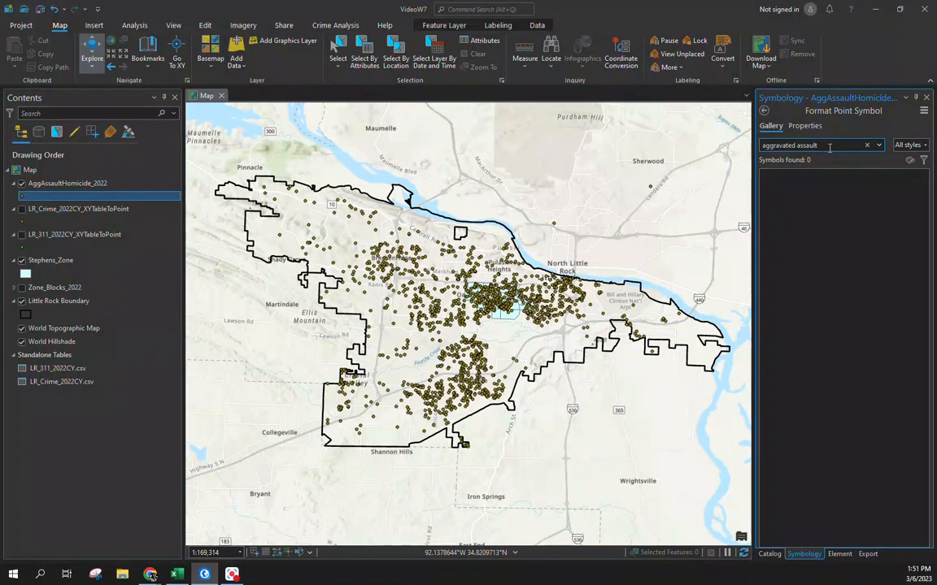
{"action": "left_click_drag", "start_coordinate": [844, 145], "coordinate": [678, 136]}
{"action": "type", "text": "crime"}
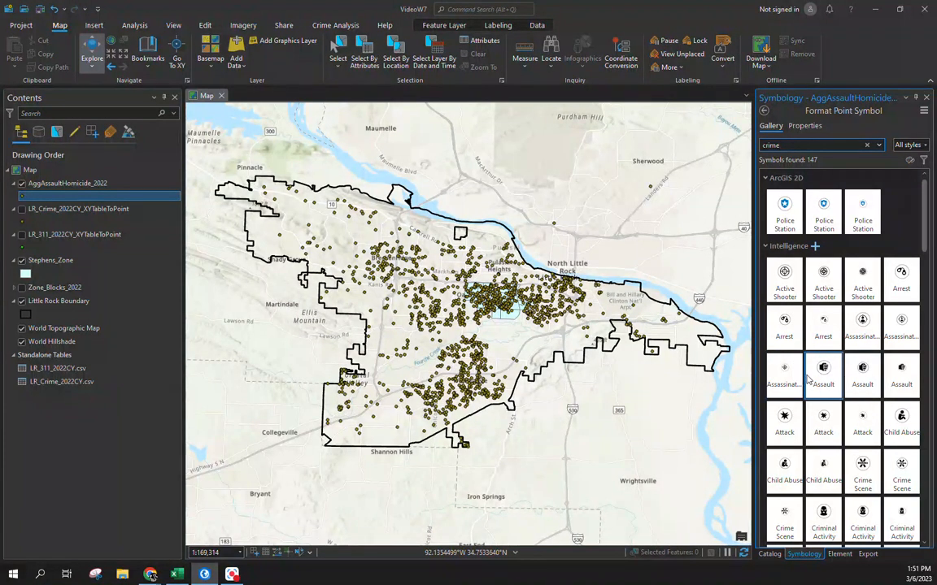
{"action": "left_click", "coordinate": [862, 421]}
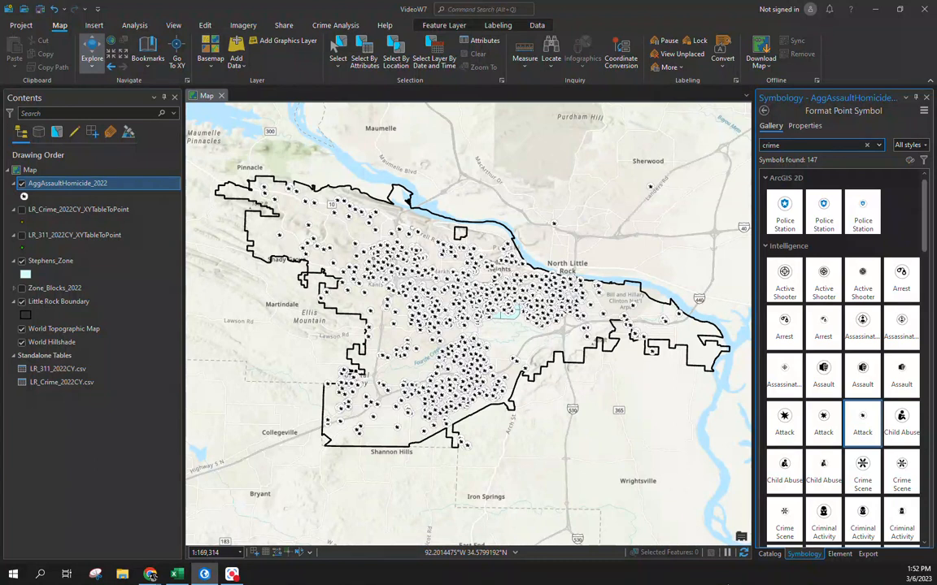
Select the AggAssaultHomicide_2022 points by location using the Within relationship with Stephens_Zone as the selecting features.
{"action": "left_click", "coordinate": [402, 65]}
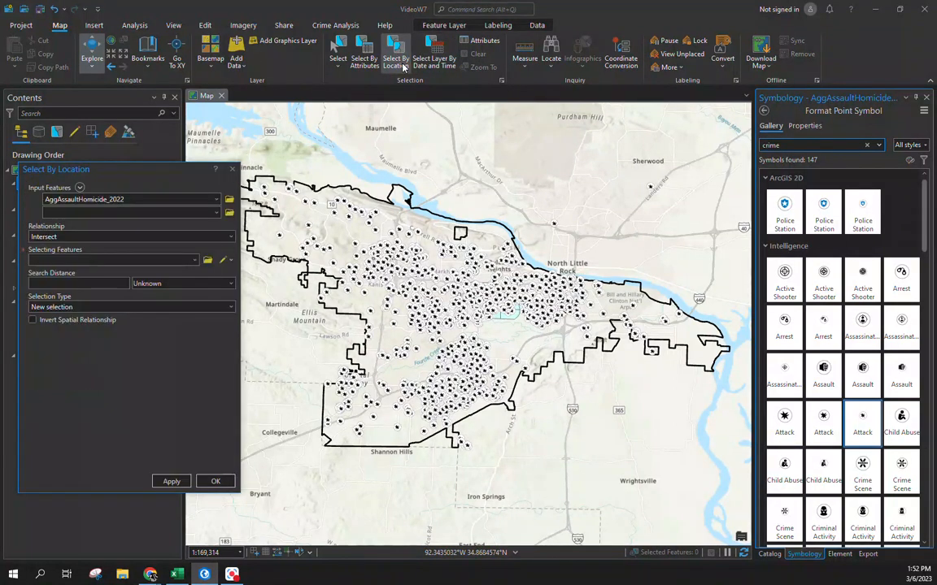
{"action": "left_click_drag", "start_coordinate": [166, 170], "coordinate": [297, 166]}
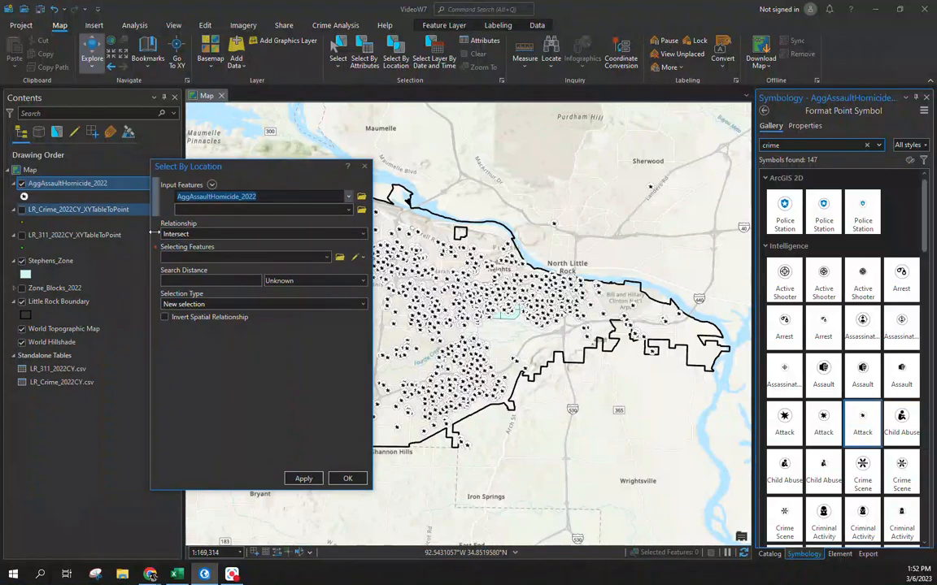
{"action": "left_click", "coordinate": [348, 197]}
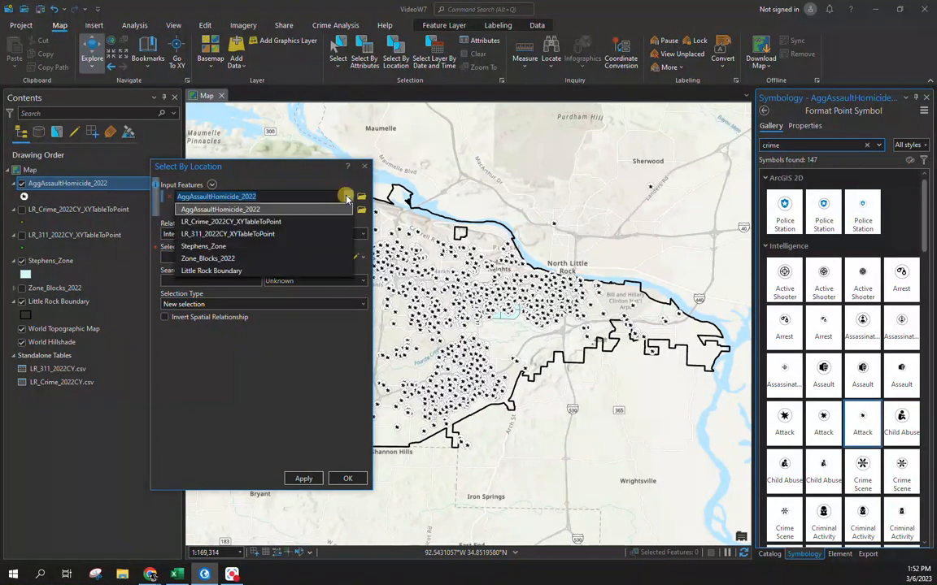
{"action": "left_click", "coordinate": [261, 210]}
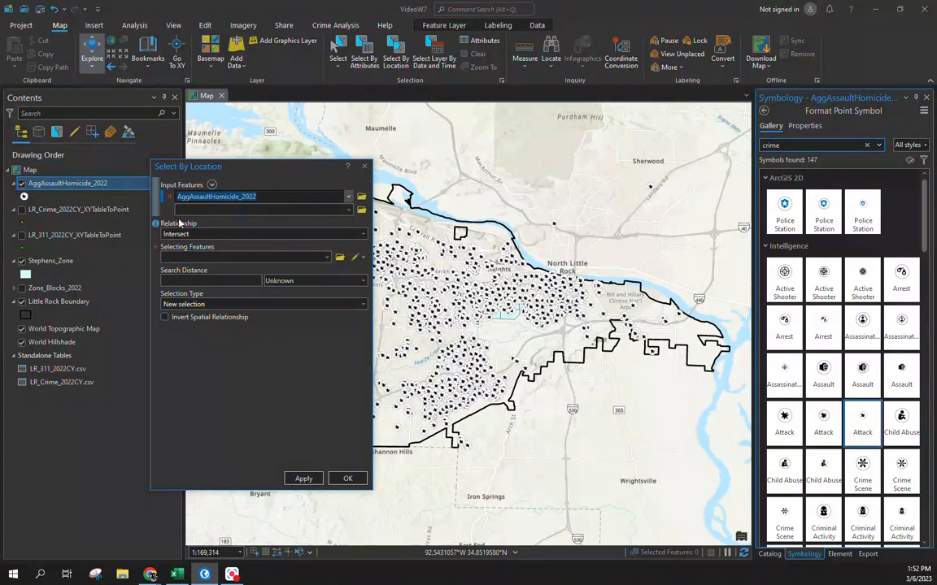
{"action": "left_click", "coordinate": [363, 235]}
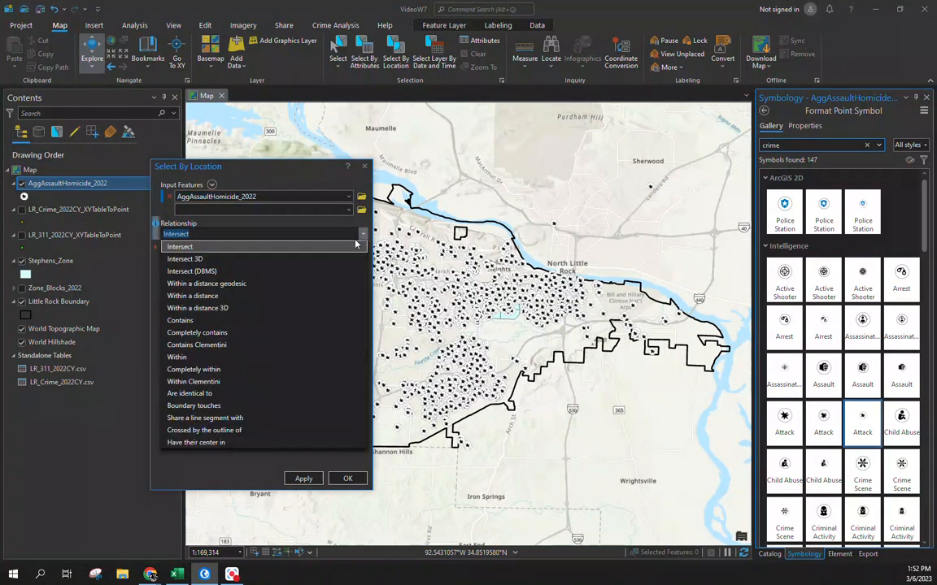
{"action": "left_click", "coordinate": [304, 357]}
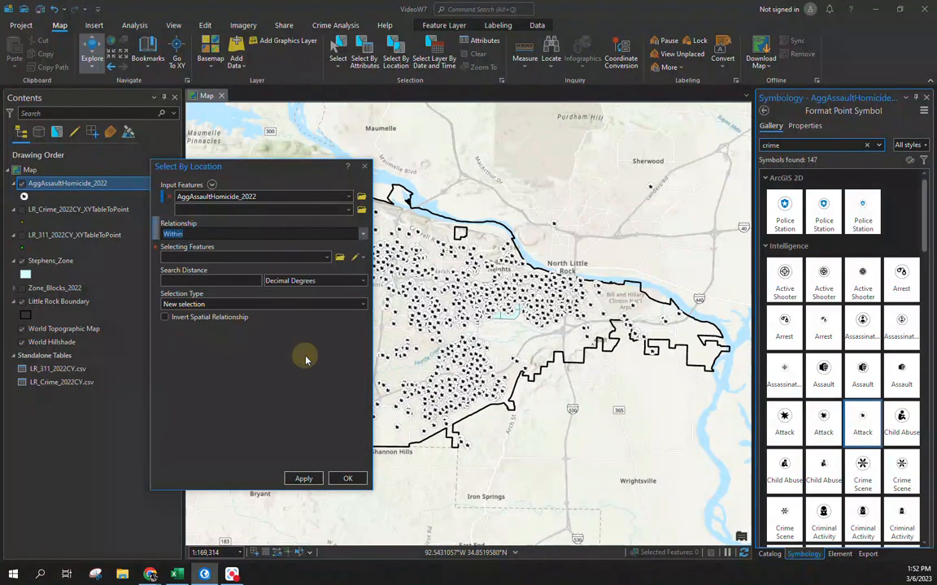
{"action": "left_click", "coordinate": [326, 257]}
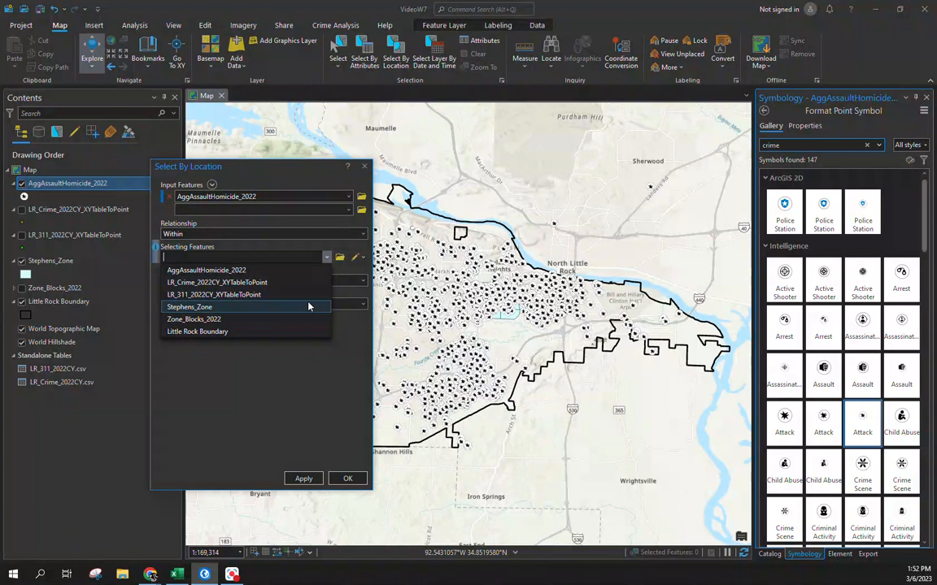
{"action": "left_click", "coordinate": [308, 307]}
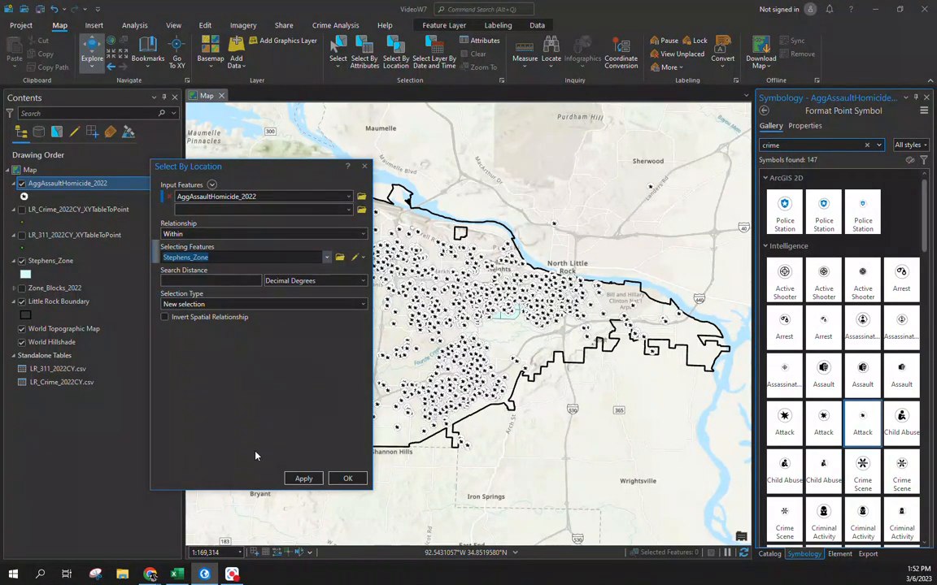
{"action": "left_click", "coordinate": [303, 479]}
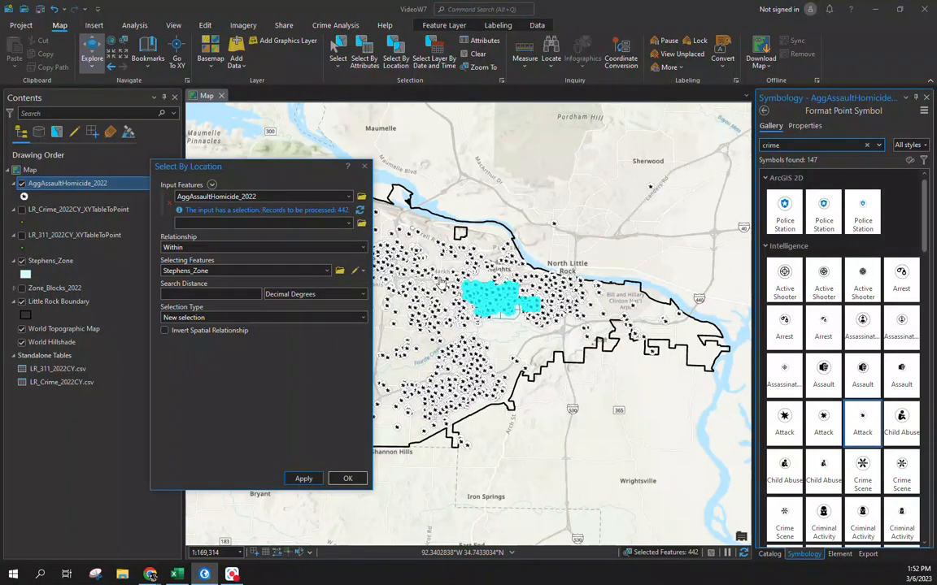
Open the AggAssaultHomicide_2022 attribute table and move the location selection dialog clear of its selection count.
{"action": "right_click", "coordinate": [76, 185]}
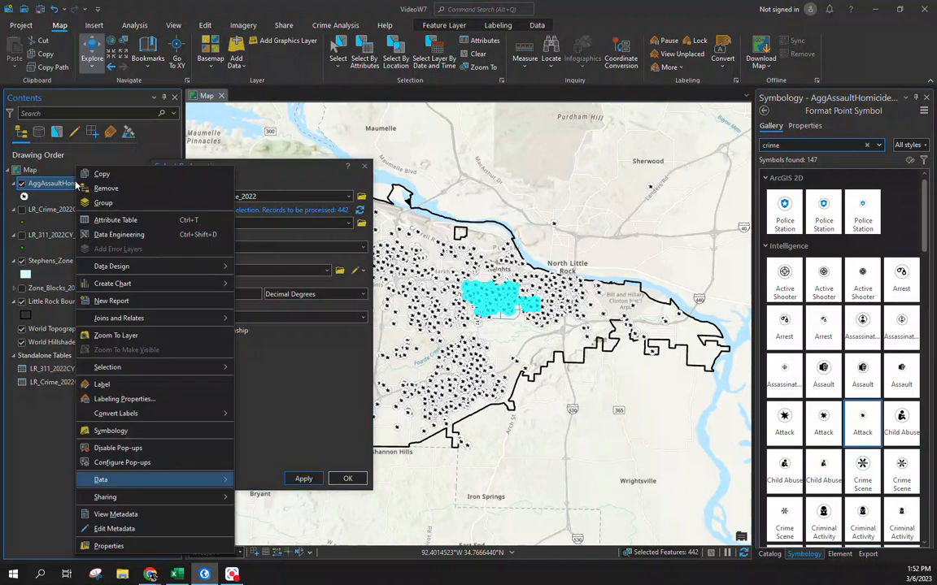
{"action": "left_click", "coordinate": [110, 218]}
{"action": "left_click_drag", "start_coordinate": [274, 168], "coordinate": [161, 103]}
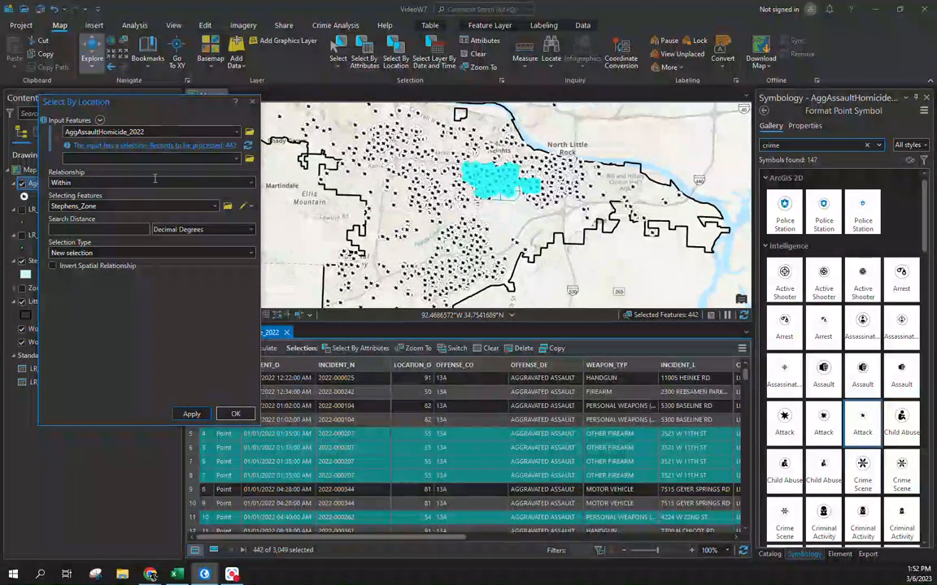
Switch to the Calculator and work out the zone's share of incidents as 442 ÷ 3049 × 100.
{"action": "left_click", "coordinate": [12, 576]}
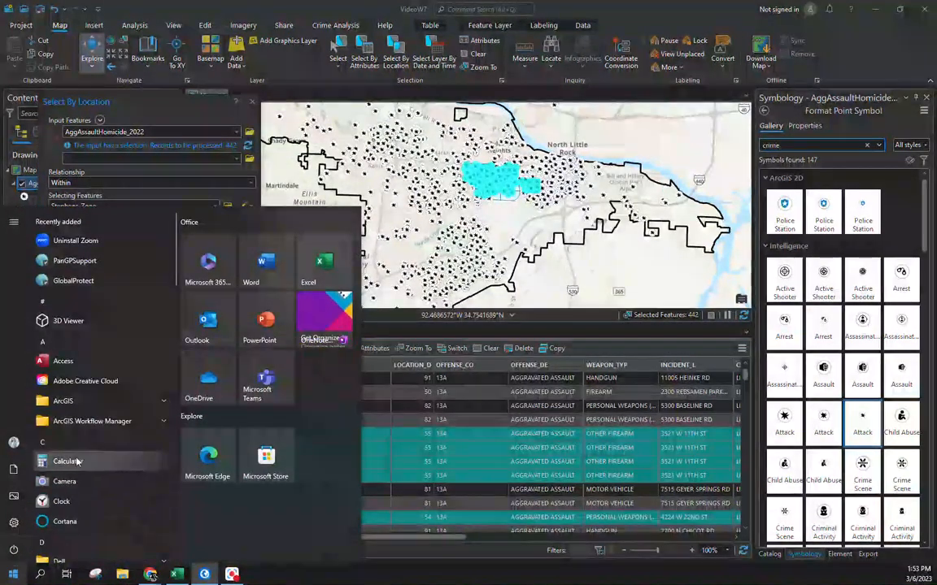
{"action": "left_click", "coordinate": [126, 460]}
{"action": "left_click_drag", "start_coordinate": [639, 171], "coordinate": [658, 204]}
{"action": "type", "text": "442"}
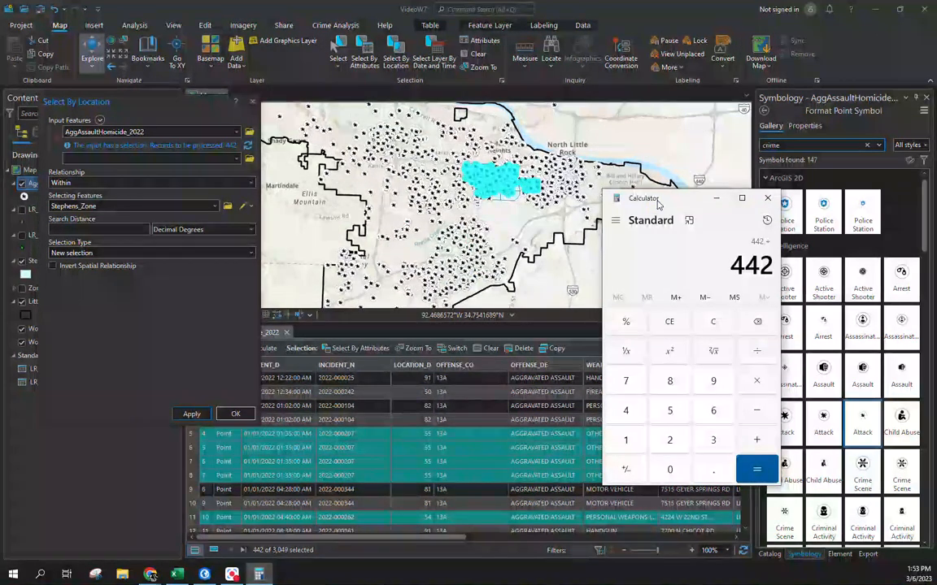
{"action": "type", "text": "-3049*"}
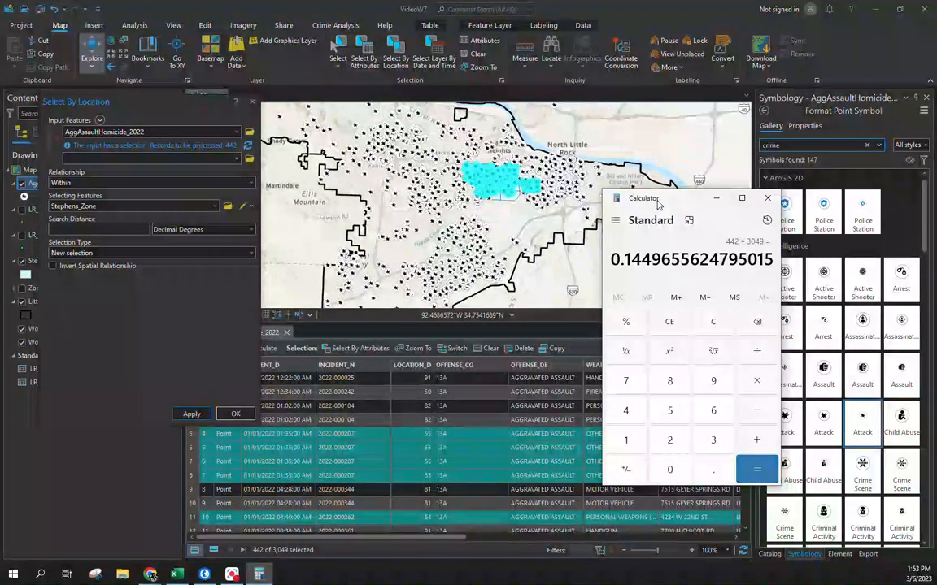
{"action": "type", "text": "100"}
{"action": "key", "text": "Return"}
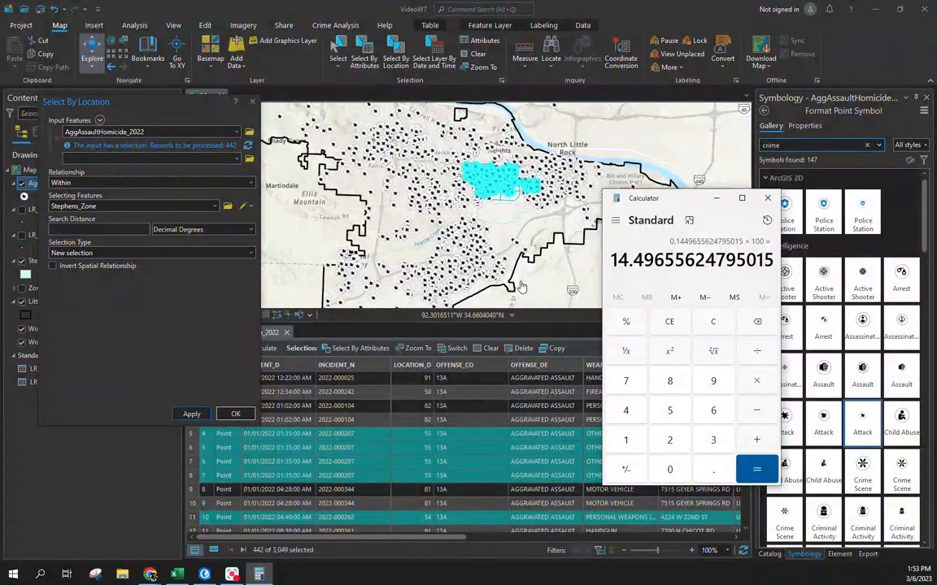
Close the location selection dialog and export the selected AggAssaultHomicide_2022 points to the VideoW7 folder as AggAssaultHom_StephensZoneOnly_2022.
{"action": "left_click", "coordinate": [252, 104]}
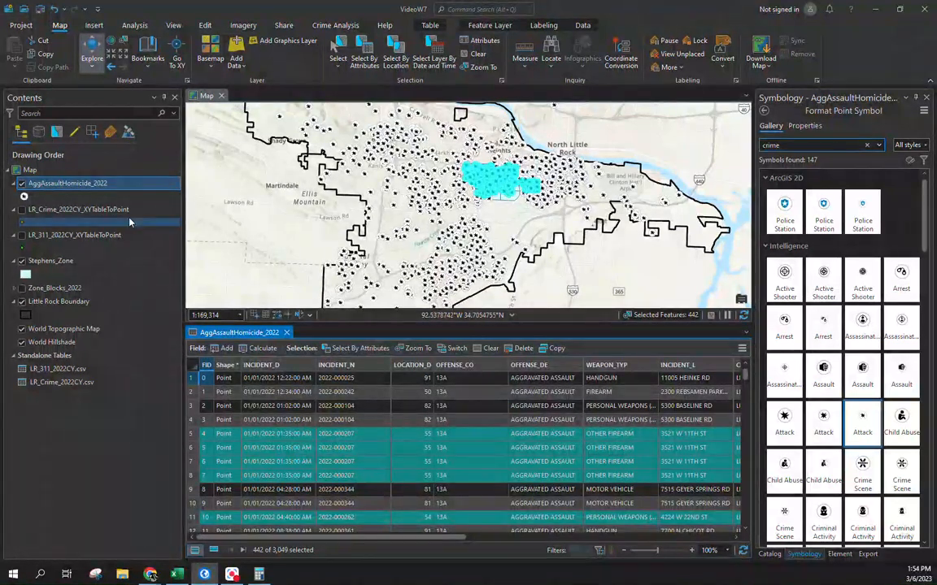
{"action": "right_click", "coordinate": [66, 183]}
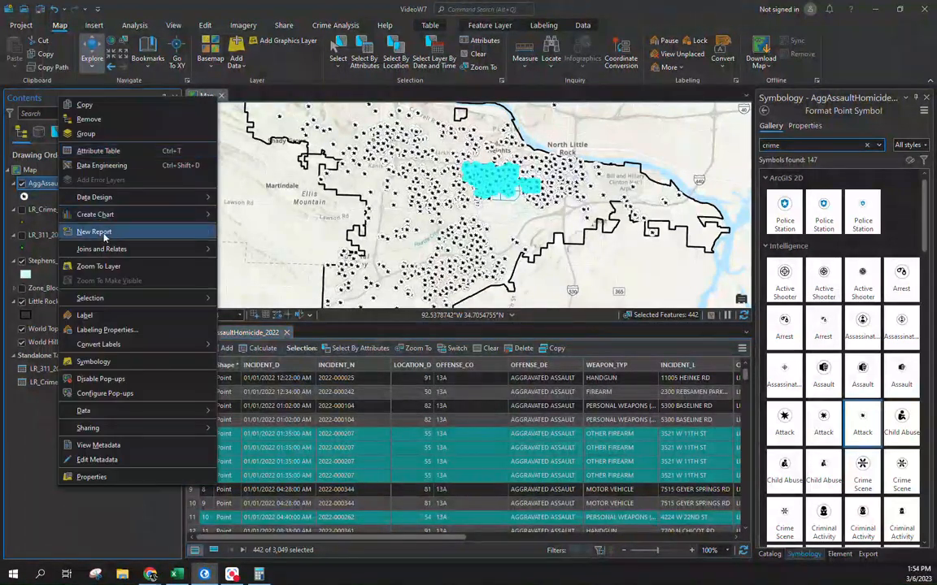
{"action": "left_click", "coordinate": [38, 483]}
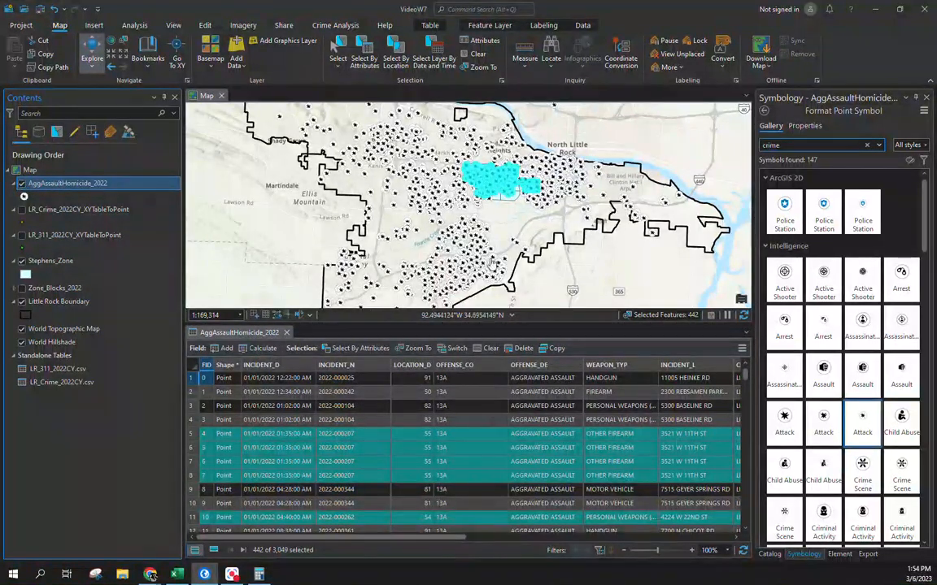
{"action": "right_click", "coordinate": [71, 189]}
{"action": "mouse_move", "coordinate": [140, 411]}
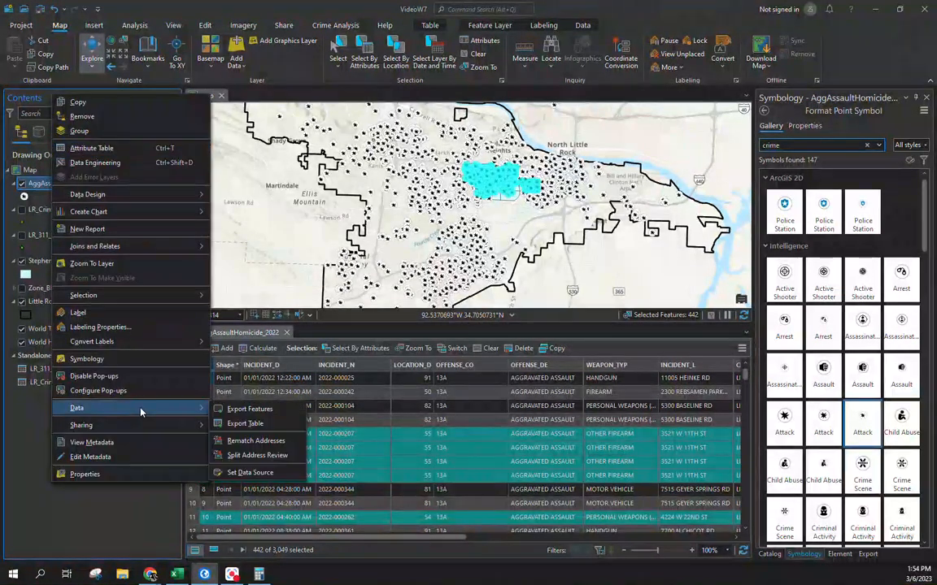
{"action": "left_click", "coordinate": [248, 409]}
{"action": "left_click", "coordinate": [567, 205]}
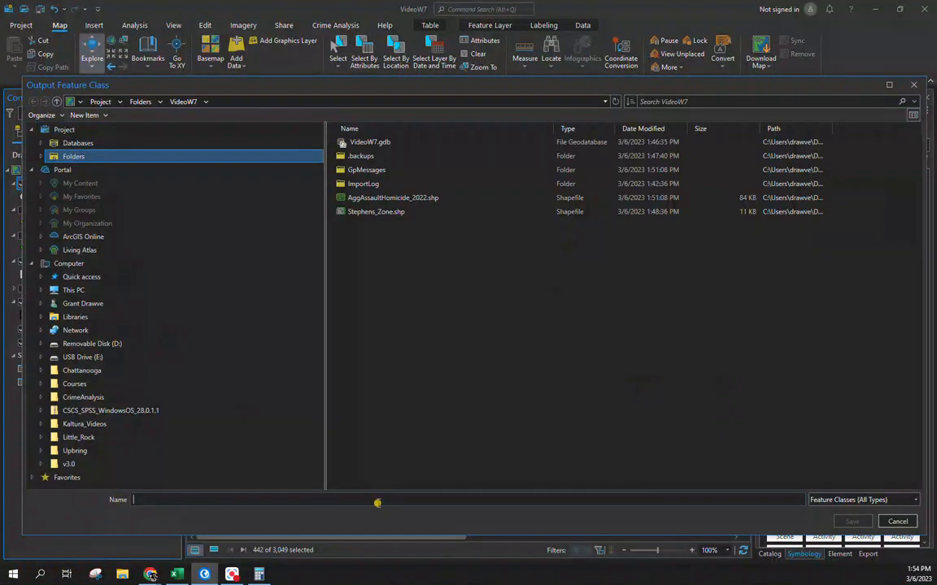
{"action": "type", "text": "AggAssaultHom_StephensZoneOnly_2022"}
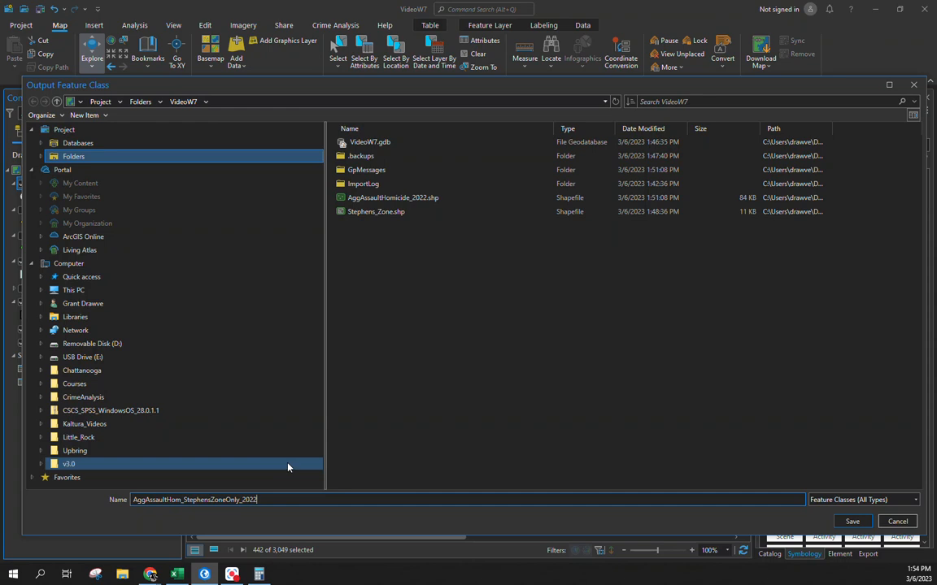
{"action": "left_click", "coordinate": [852, 524]}
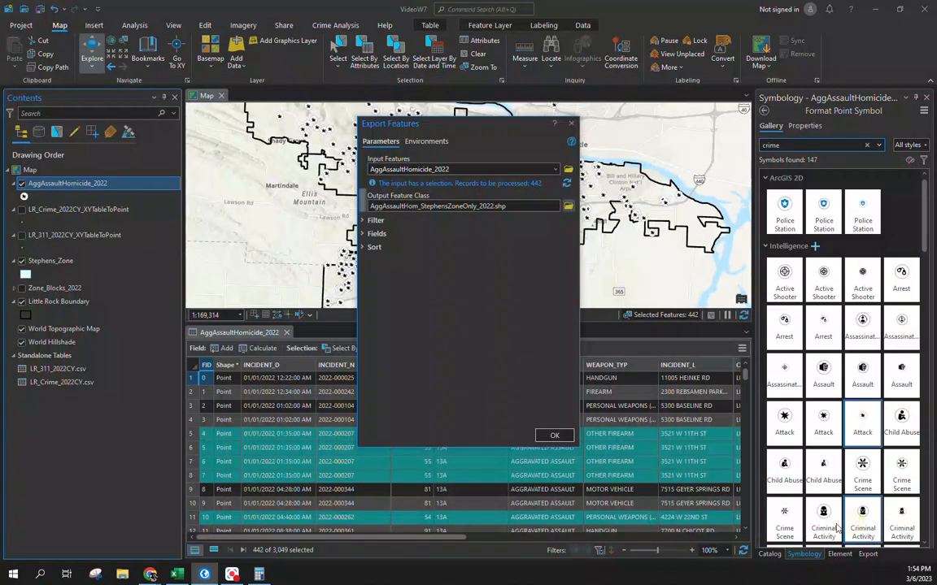
{"action": "left_click", "coordinate": [549, 437]}
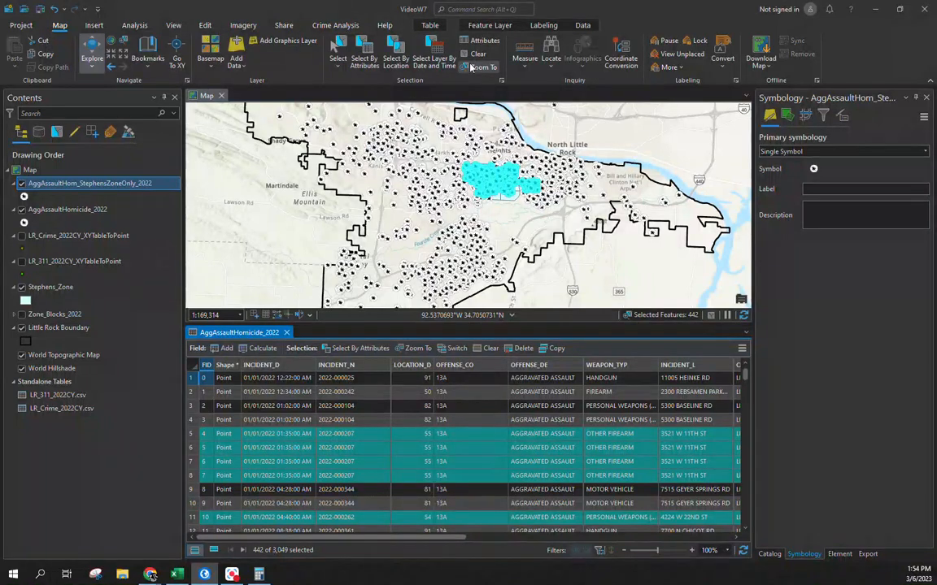
Clear the selection, close the attribute table, and hide AggAssaultHomicide_2022 to view only the Stephens zone points.
{"action": "left_click", "coordinate": [485, 350]}
{"action": "left_click", "coordinate": [286, 332]}
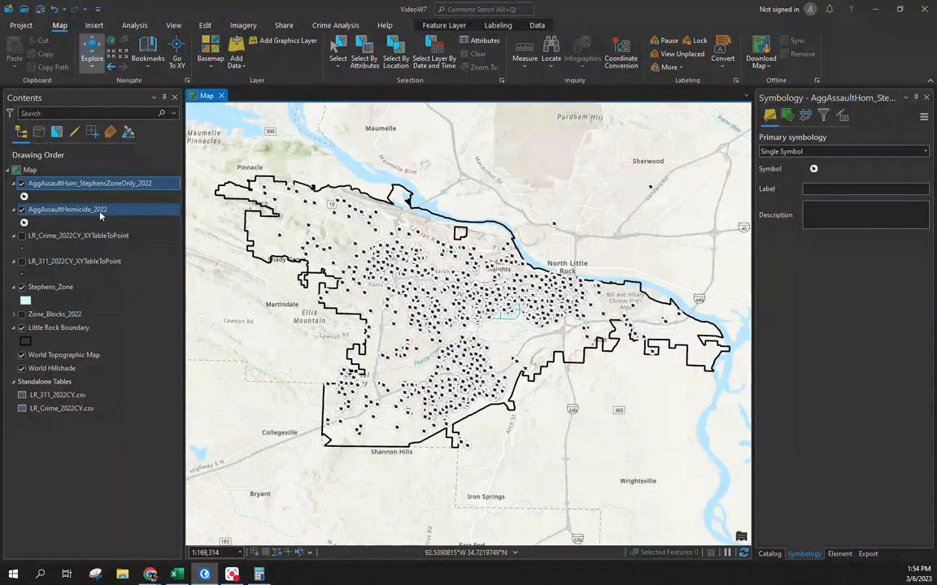
{"action": "left_click", "coordinate": [22, 210]}
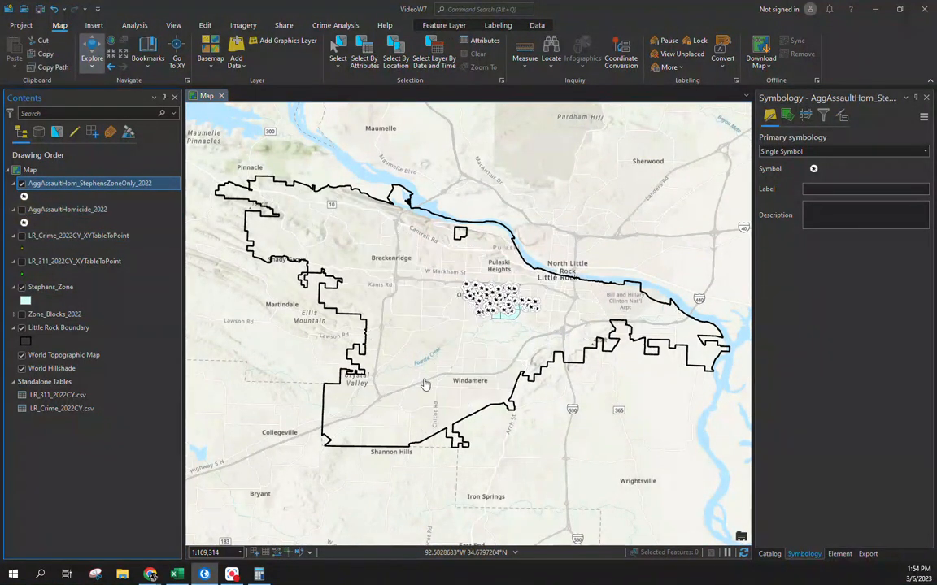
{"action": "scroll", "coordinate": [497, 309], "scroll_direction": "up", "scroll_amount": 3}
{"action": "scroll", "coordinate": [498, 309], "scroll_direction": "up", "scroll_amount": 5}
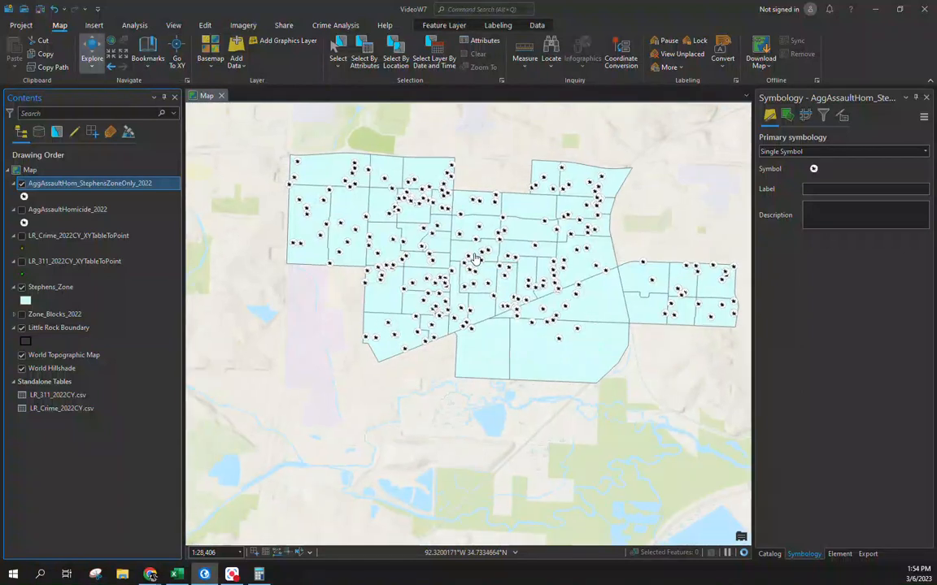
{"action": "scroll", "coordinate": [497, 254], "scroll_direction": "down", "scroll_amount": 1}
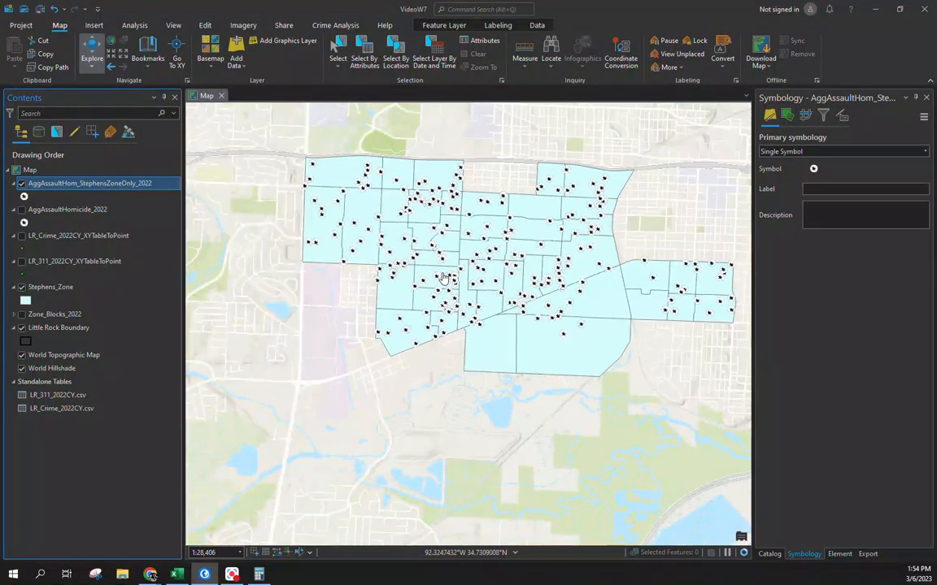
Apply the second Black Outline gallery symbol to the Stephens_Zone layer and inspect the incident points against the streets.
{"action": "left_click", "coordinate": [25, 301]}
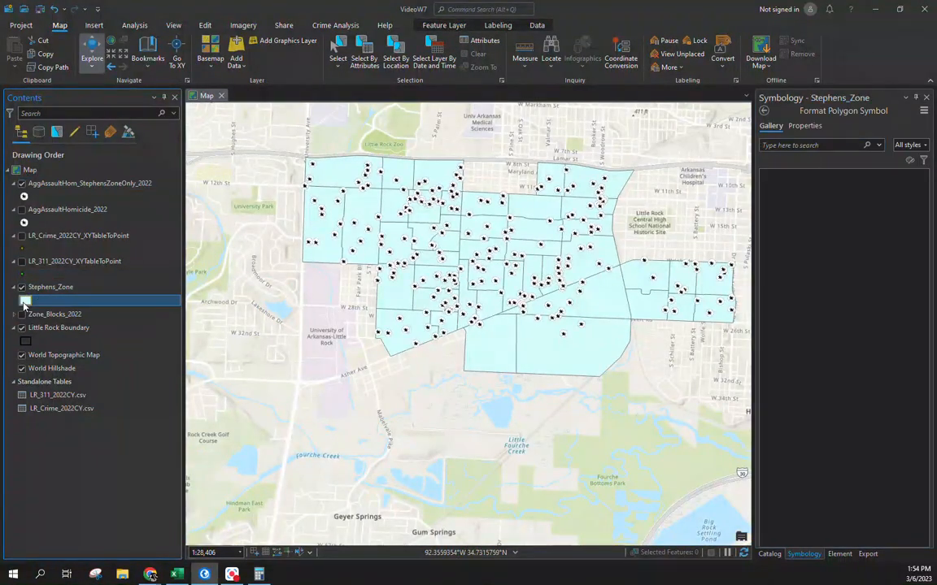
{"action": "left_click", "coordinate": [821, 213]}
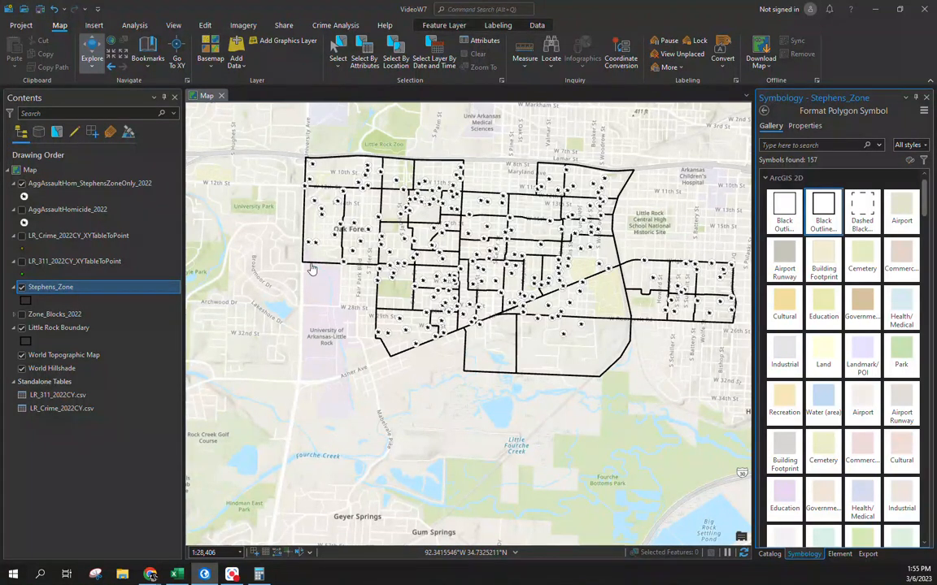
{"action": "left_click_drag", "start_coordinate": [341, 320], "coordinate": [345, 480]}
{"action": "scroll", "coordinate": [344, 481], "scroll_direction": "up", "scroll_amount": 2}
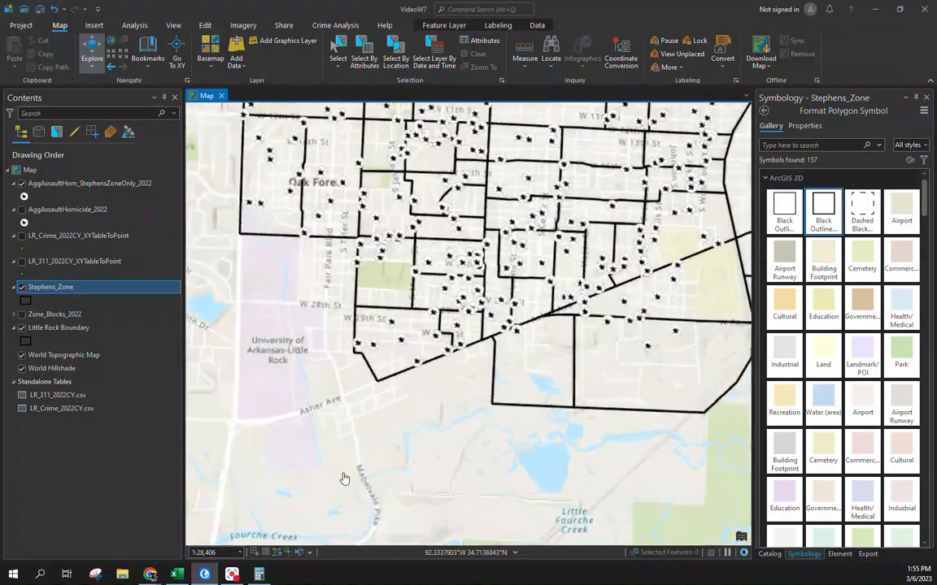
{"action": "left_click_drag", "start_coordinate": [503, 401], "coordinate": [399, 494]}
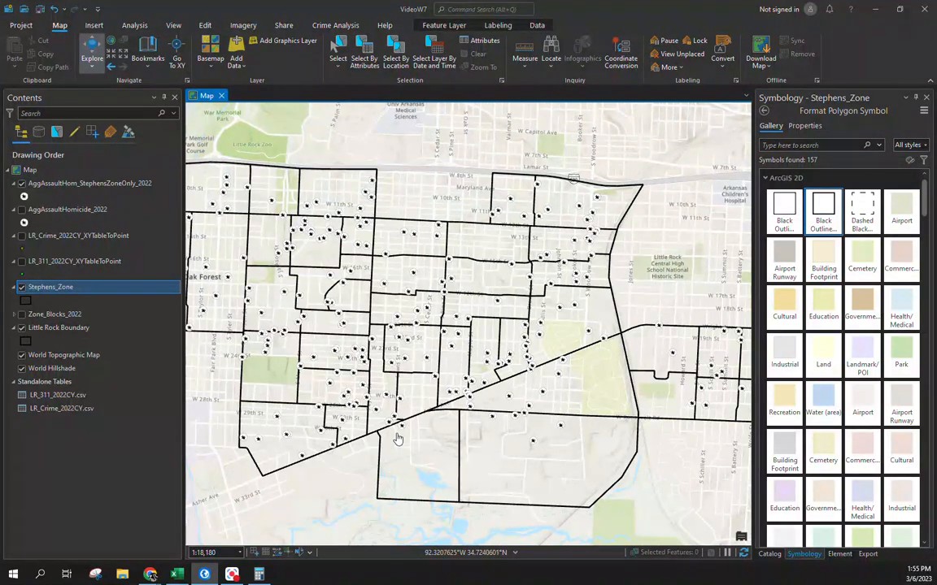
{"action": "scroll", "coordinate": [398, 439], "scroll_direction": "down", "scroll_amount": 2}
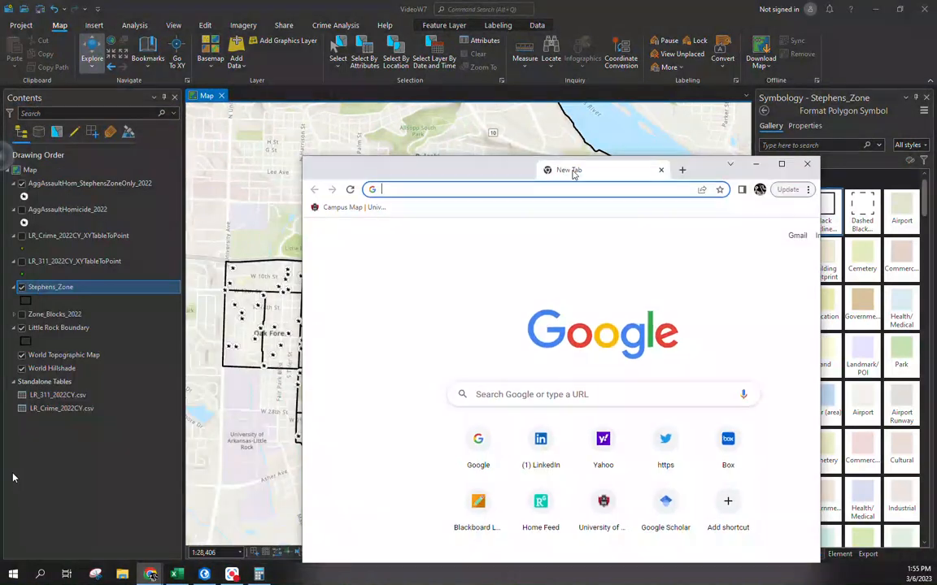
Switch to a maximized Chrome window, open data.littlerock.gov, and look through the data hub's home page.
{"action": "left_click_drag", "start_coordinate": [575, 175], "coordinate": [526, 137]}
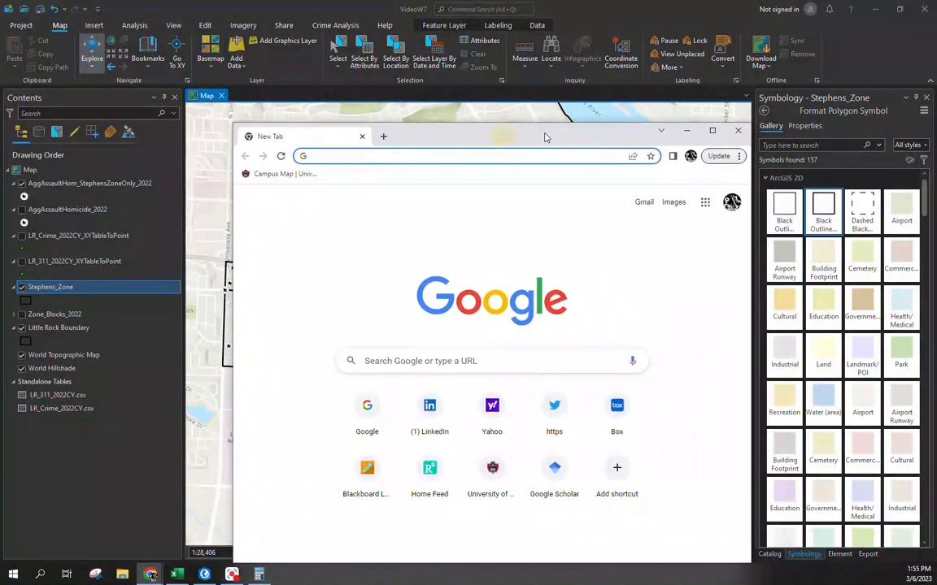
{"action": "double_click", "coordinate": [538, 140]}
{"action": "type", "text": "data.littlerock.gov"}
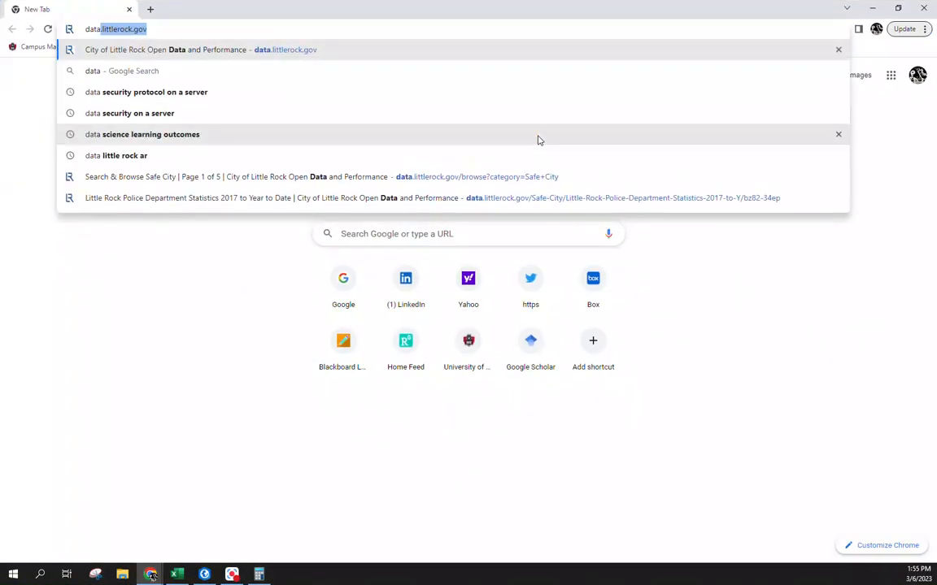
{"action": "key", "text": "Return"}
{"action": "scroll", "coordinate": [488, 244], "scroll_direction": "down", "scroll_amount": 5}
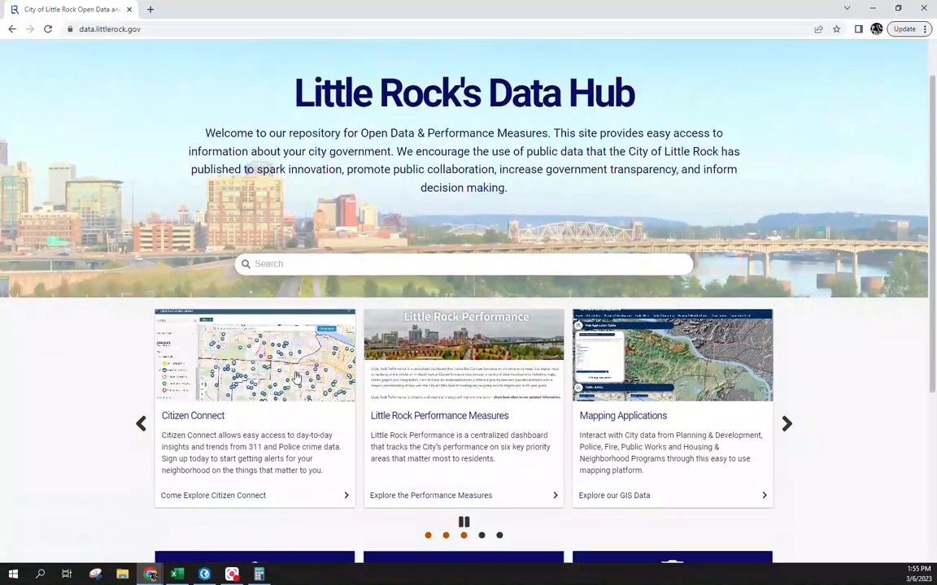
Search Little Rock's Data Hub for "vacant".
{"action": "scroll", "coordinate": [396, 165], "scroll_direction": "up", "scroll_amount": 2}
{"action": "scroll", "coordinate": [396, 165], "scroll_direction": "down", "scroll_amount": 1}
{"action": "scroll", "coordinate": [403, 163], "scroll_direction": "up", "scroll_amount": 3}
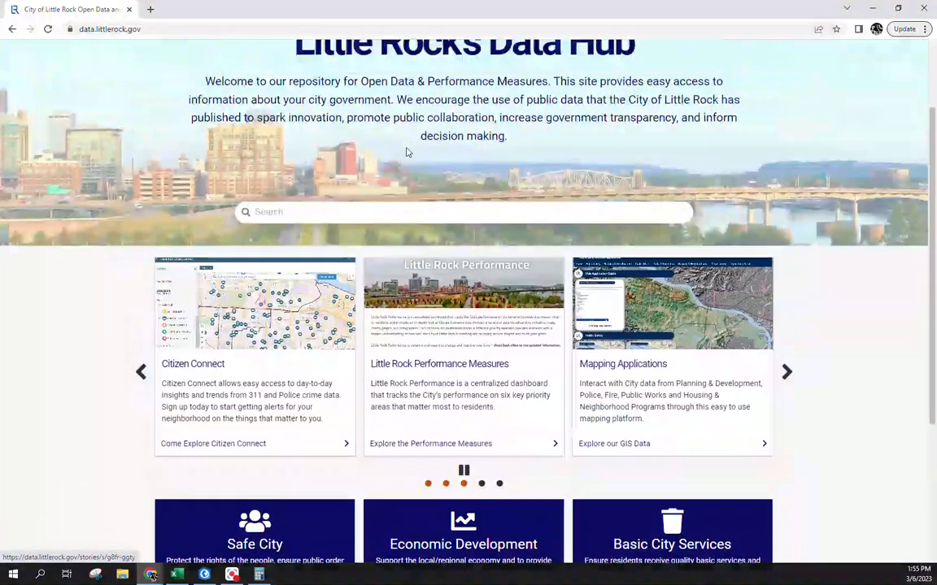
{"action": "left_click", "coordinate": [405, 206]}
{"action": "type", "text": "vacant"}
{"action": "key", "text": "Return"}
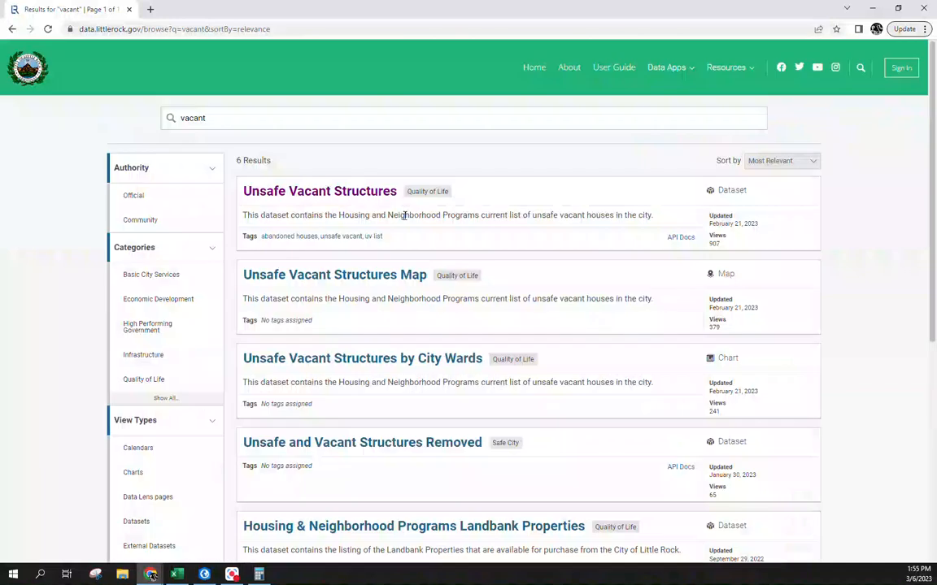
Open the Unsafe Vacant Structures dataset and download it as a zipped shapefile into the VideoW7 folder.
{"action": "left_click", "coordinate": [346, 192]}
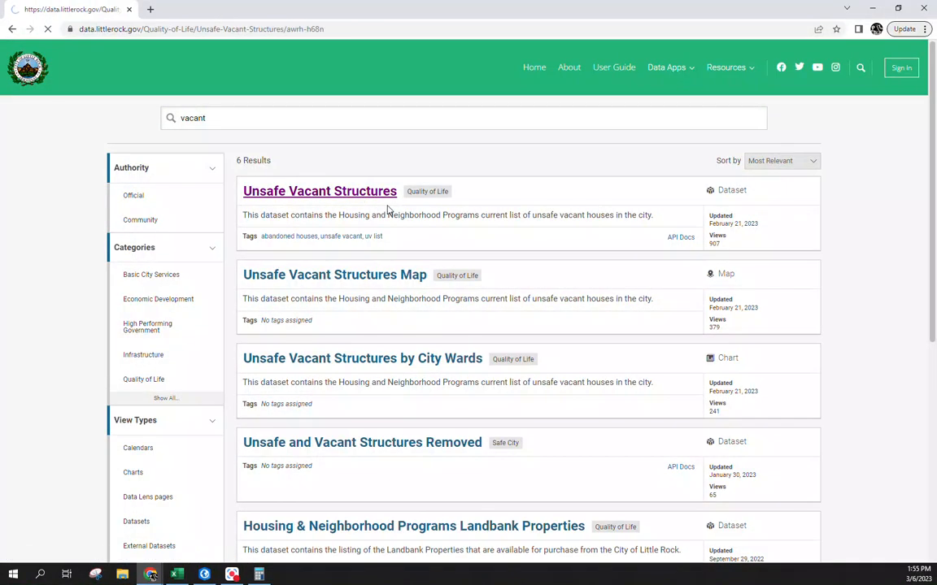
{"action": "left_click", "coordinate": [672, 125]}
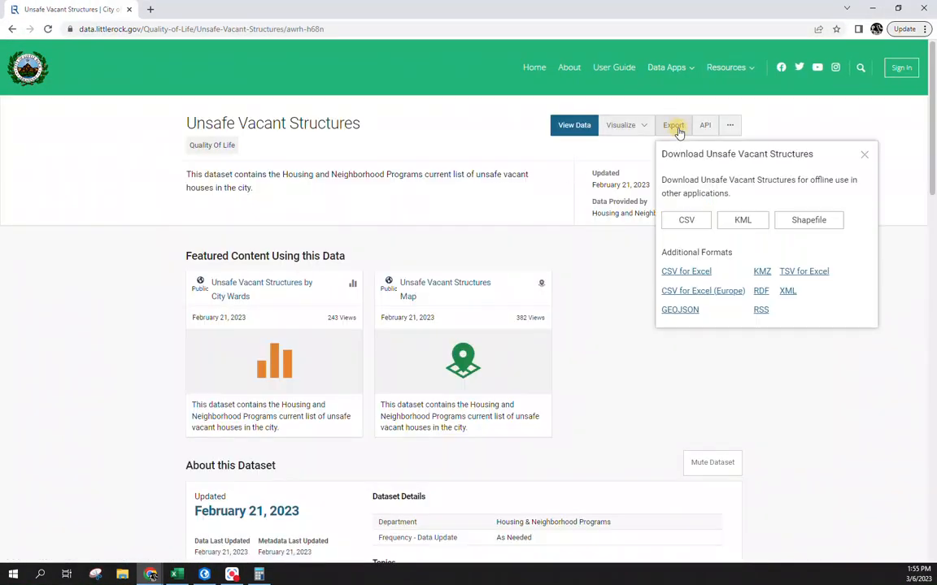
{"action": "left_click", "coordinate": [803, 223]}
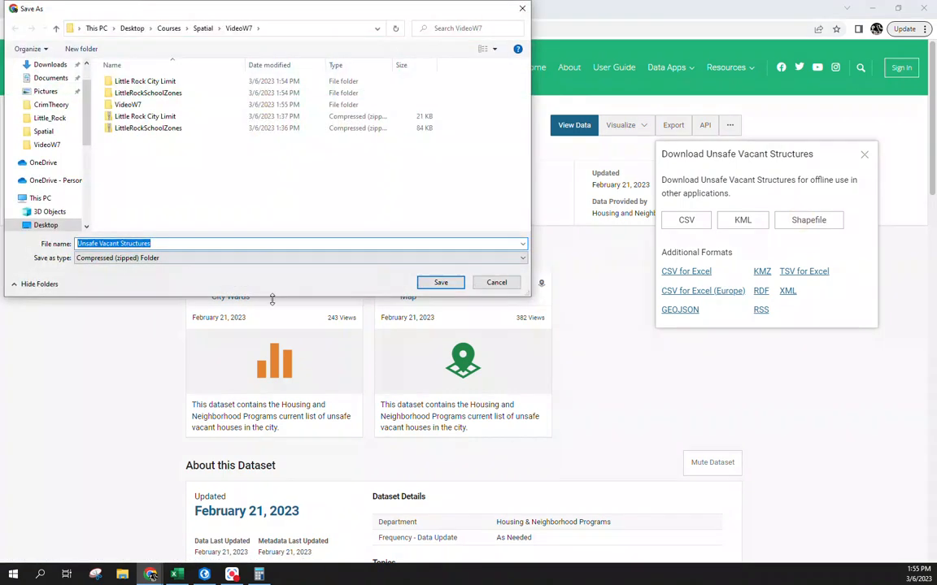
{"action": "left_click", "coordinate": [452, 282]}
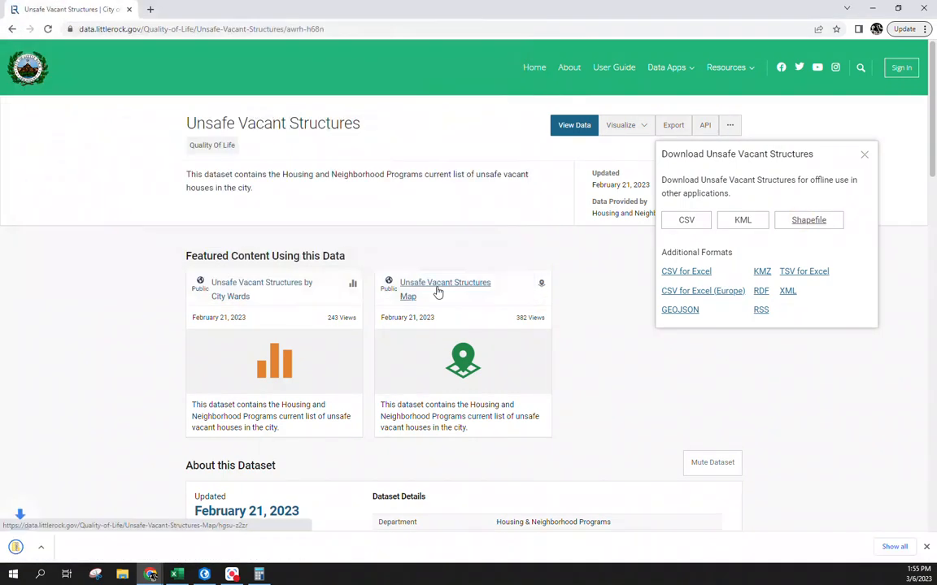
Extract the Unsafe Vacant Structures zip in the VideoW7 folder, and close the browser and folder windows to return to ArcGIS Pro.
{"action": "left_click", "coordinate": [123, 576]}
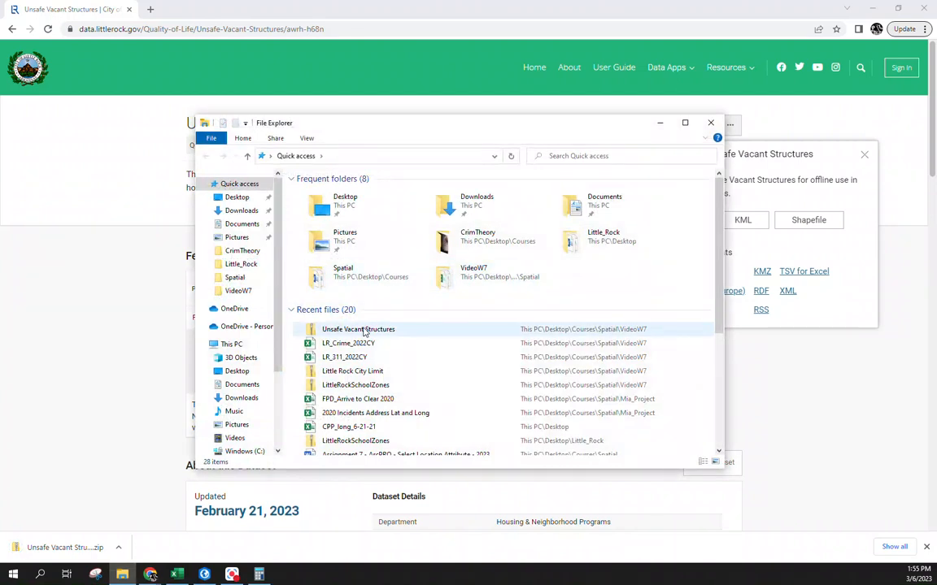
{"action": "double_click", "coordinate": [486, 276]}
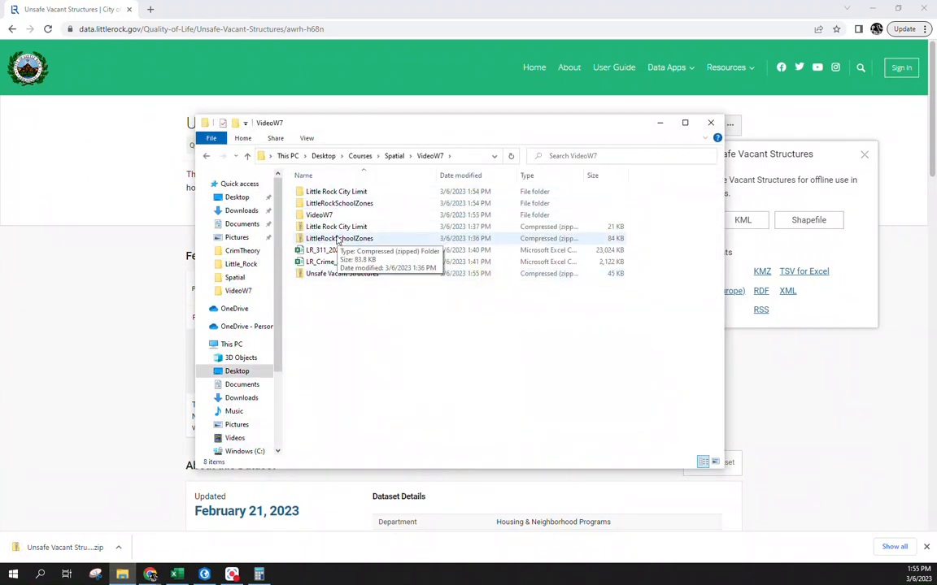
{"action": "left_click", "coordinate": [329, 274]}
{"action": "right_click", "coordinate": [329, 274]}
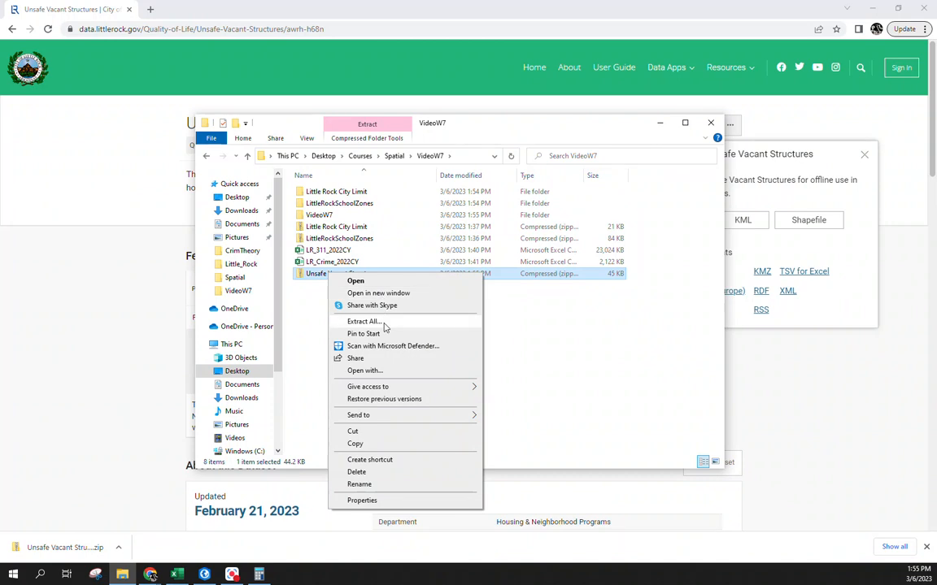
{"action": "left_click", "coordinate": [385, 325]}
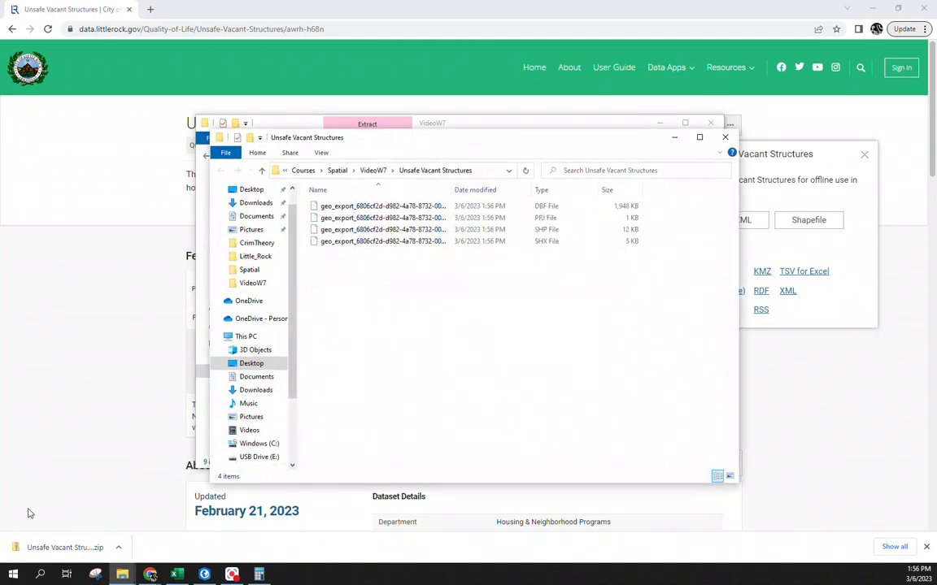
{"action": "left_click", "coordinate": [929, 8]}
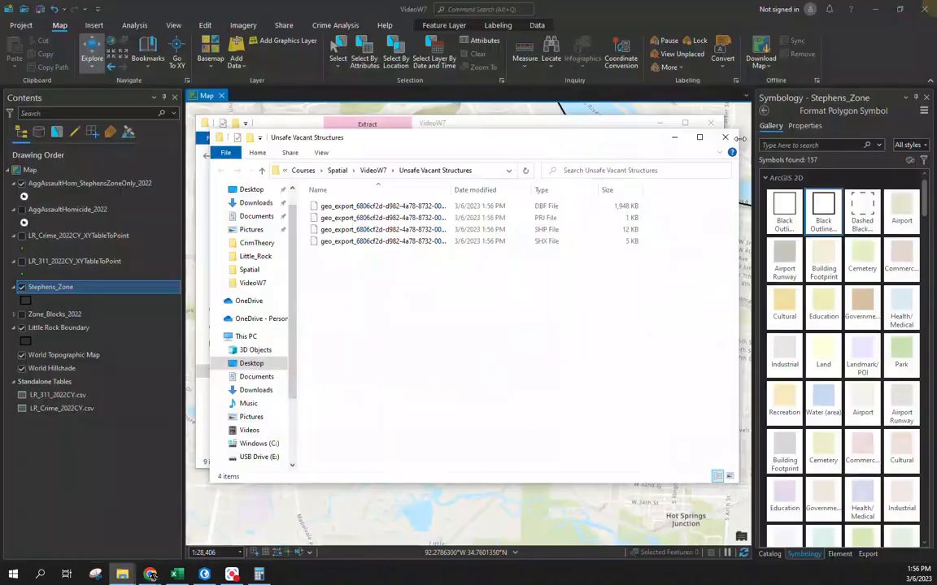
{"action": "left_click", "coordinate": [725, 137]}
{"action": "left_click", "coordinate": [726, 130]}
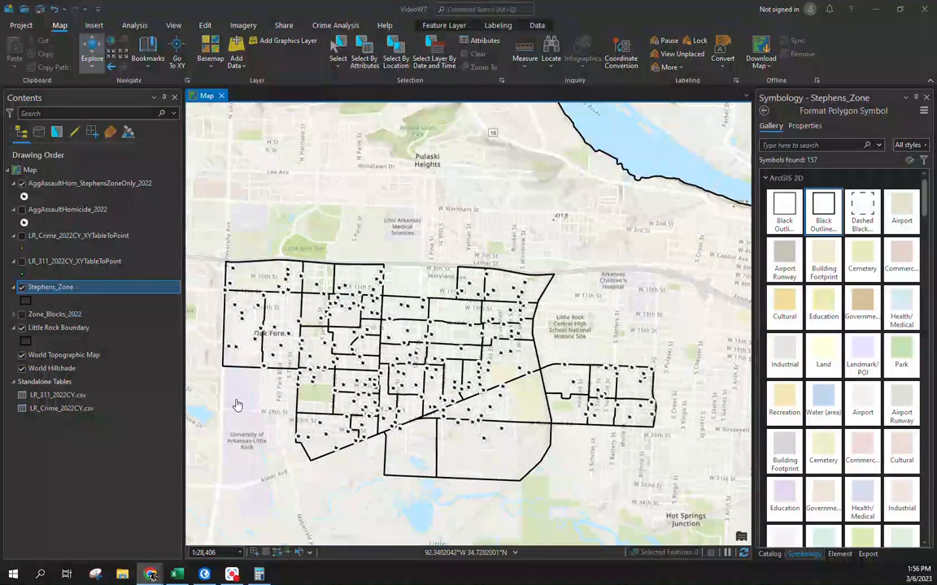
{"action": "left_click", "coordinate": [398, 64]}
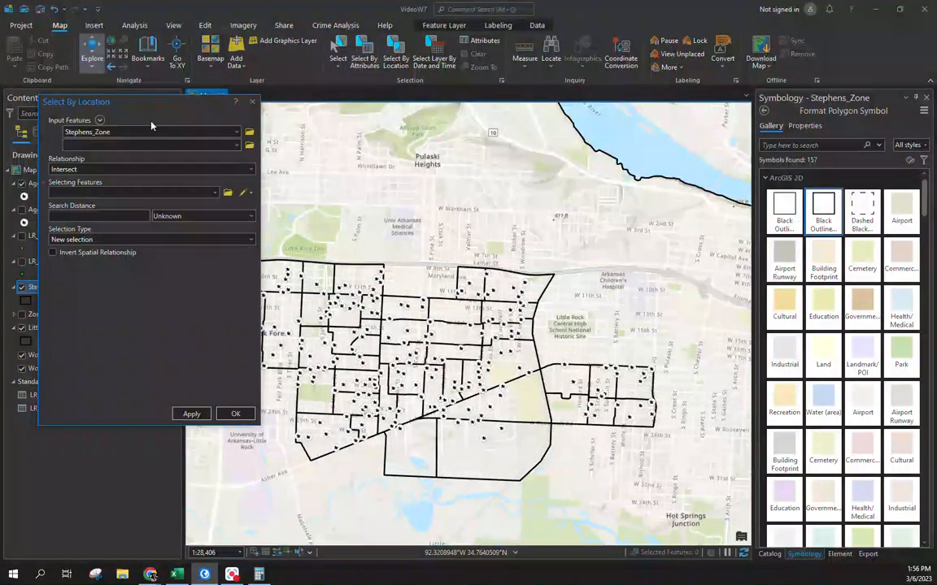
{"action": "left_click", "coordinate": [251, 170]}
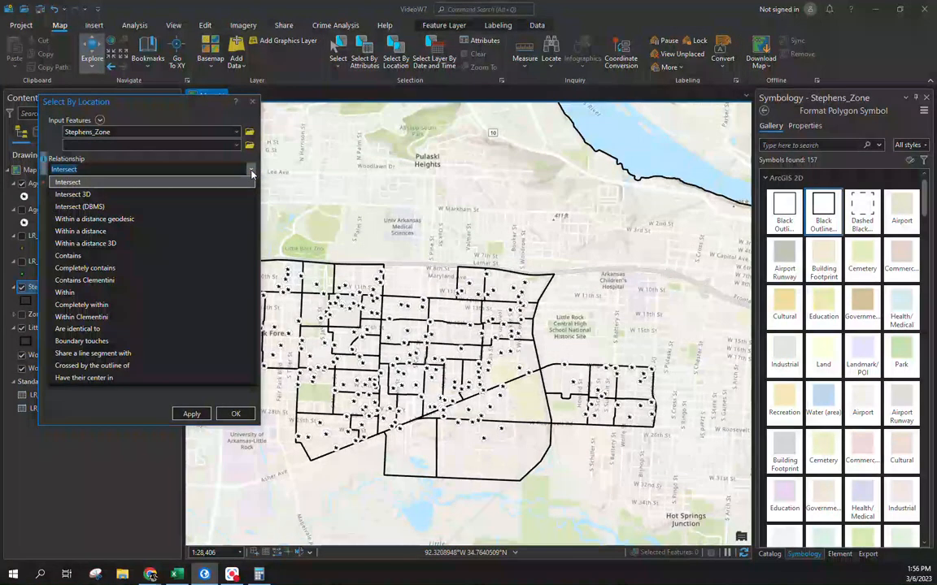
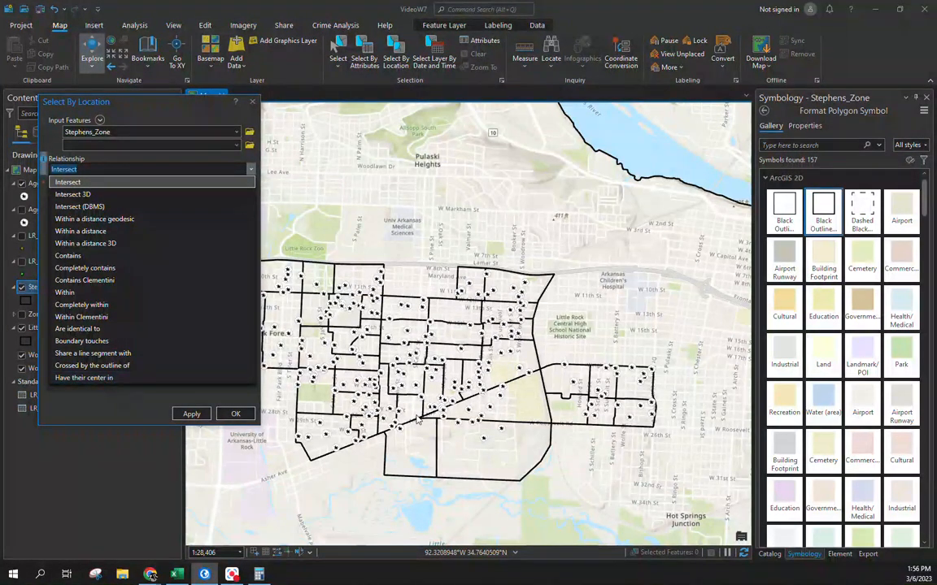
{"action": "left_click", "coordinate": [125, 378]}
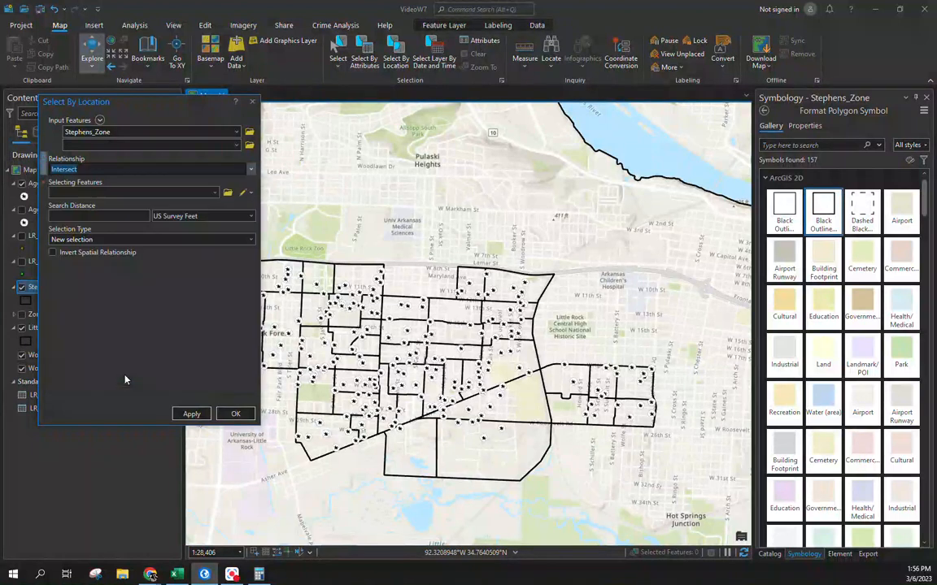
{"action": "left_click", "coordinate": [252, 101]}
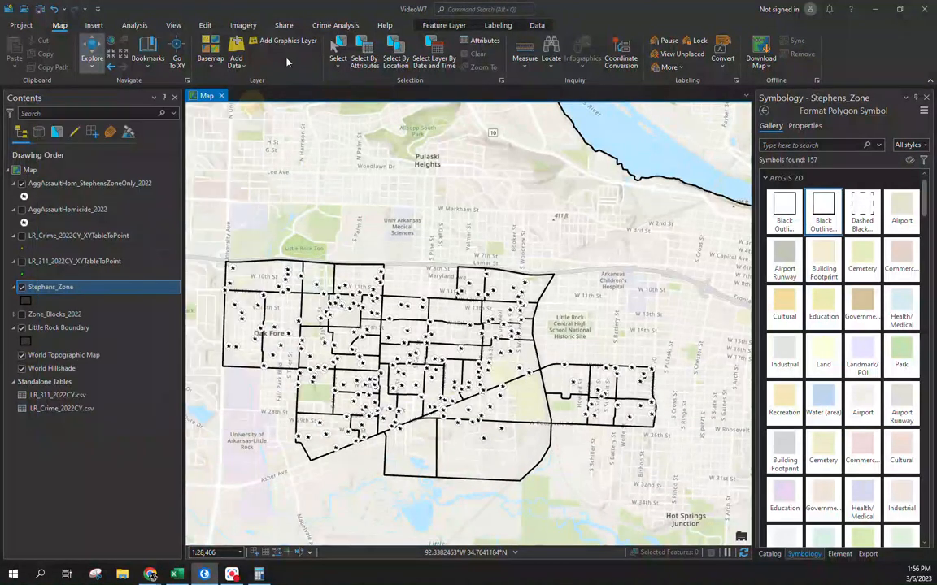
Add the geo_export shapefile from the Unsafe Vacant Structures folder to the map.
{"action": "left_click", "coordinate": [235, 53]}
{"action": "left_click", "coordinate": [233, 101]}
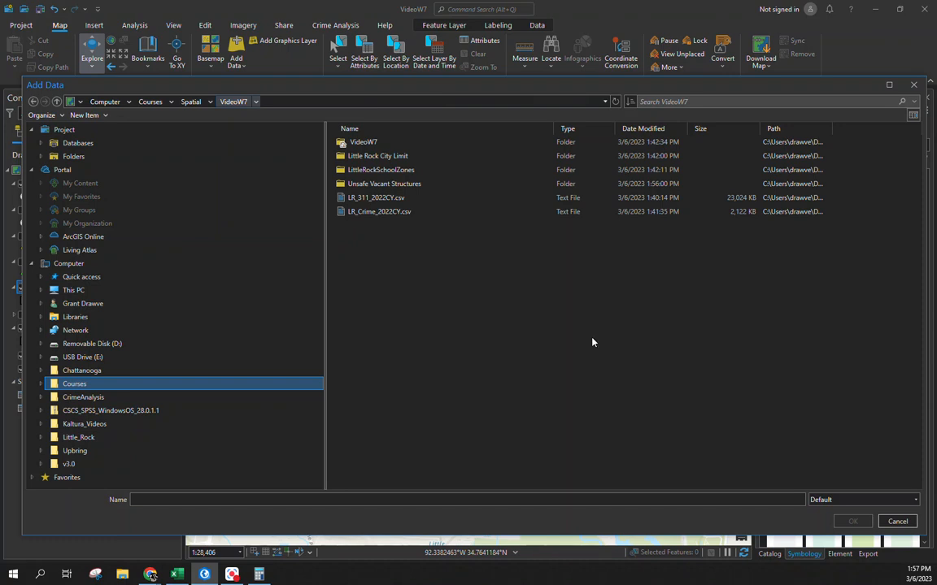
{"action": "double_click", "coordinate": [382, 184]}
{"action": "left_click", "coordinate": [374, 143]}
{"action": "double_click", "coordinate": [374, 144]}
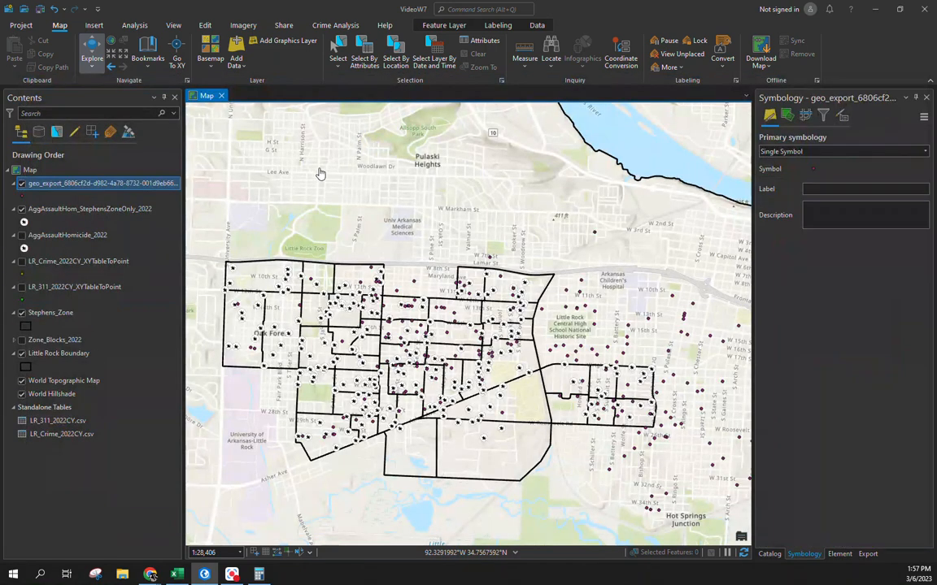
Rename the added geo_export layer as Unsafe_Vacant.
{"action": "double_click", "coordinate": [95, 183]}
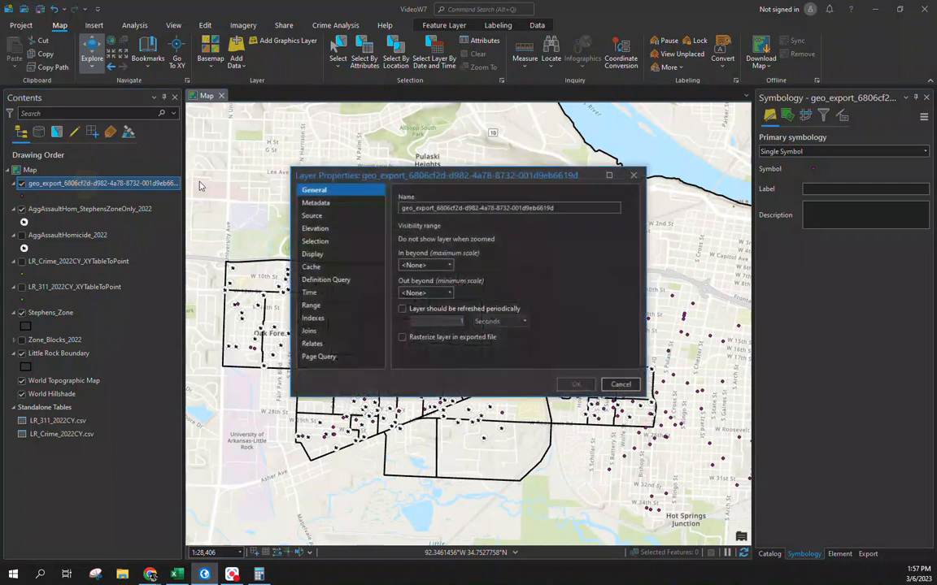
{"action": "key", "text": "ctrl+a"}
{"action": "type", "text": "Unsafe_Vacant"}
{"action": "key", "text": "Return"}
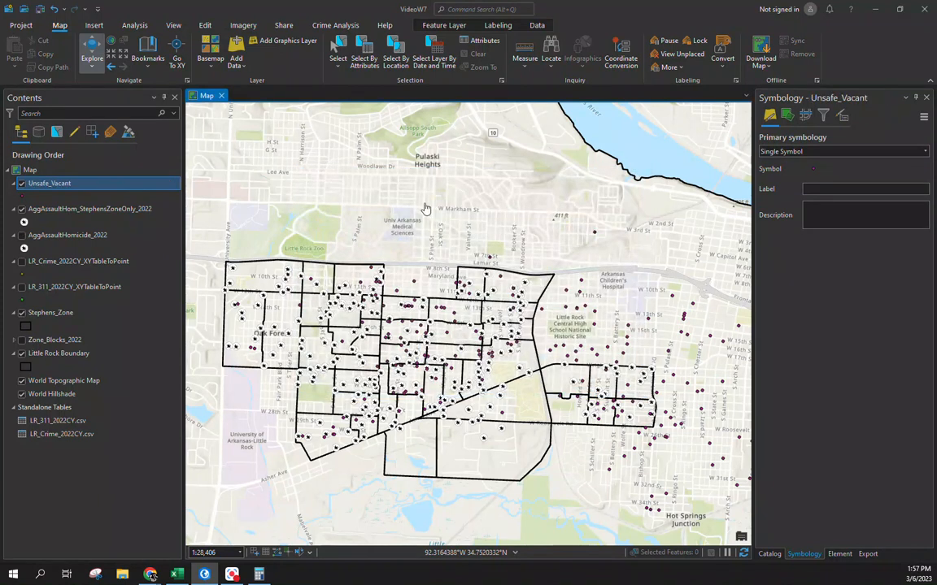
Select by location the Unsafe_Vacant points that are within Stephens_Zone as a new selection, and close the selection dialog.
{"action": "scroll", "coordinate": [352, 288], "scroll_direction": "down", "scroll_amount": 3}
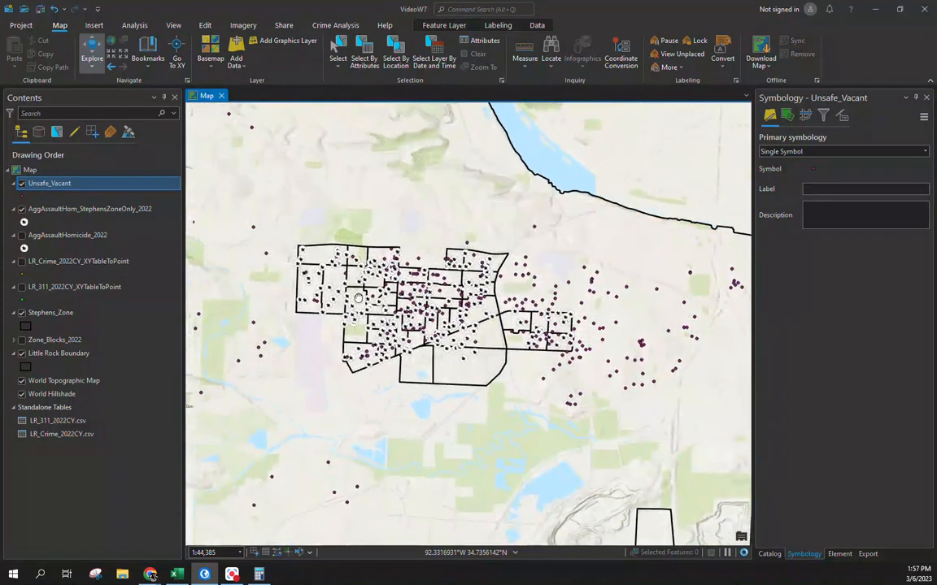
{"action": "scroll", "coordinate": [400, 303], "scroll_direction": "up", "scroll_amount": 3}
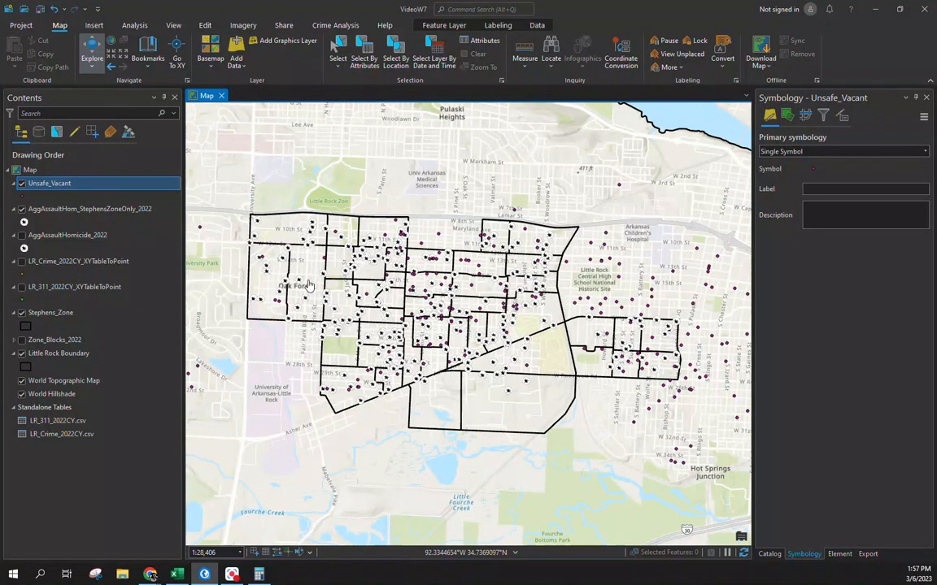
{"action": "left_click", "coordinate": [394, 62]}
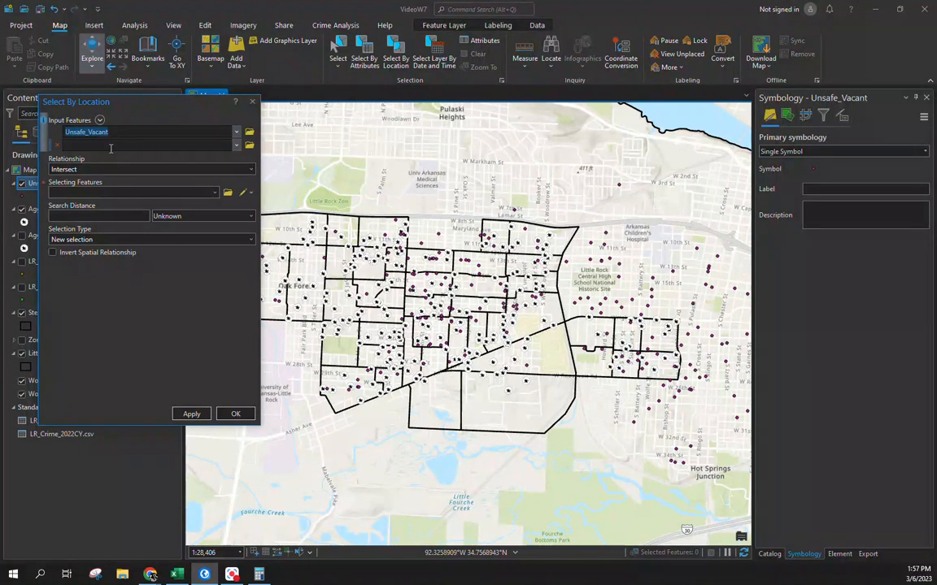
{"action": "left_click", "coordinate": [187, 169]}
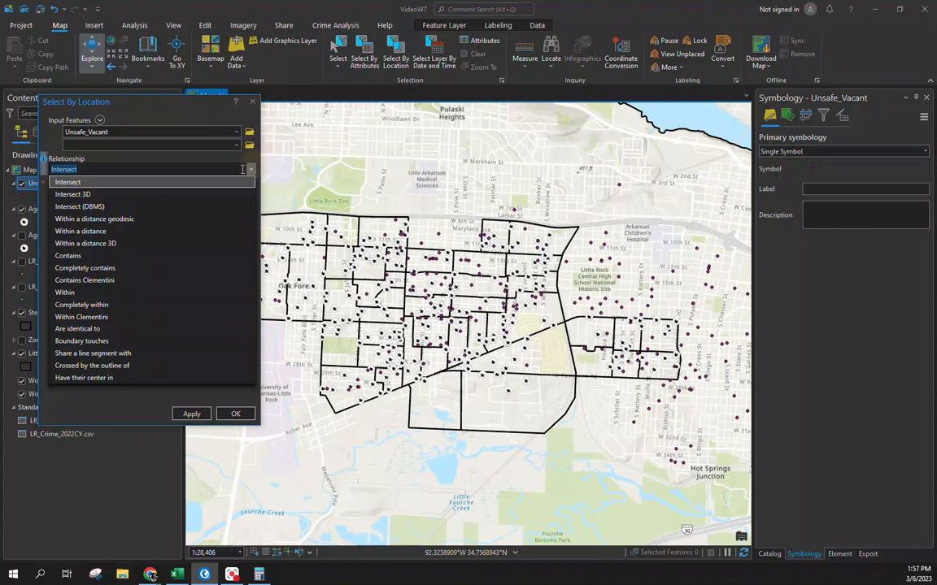
{"action": "left_click", "coordinate": [188, 292]}
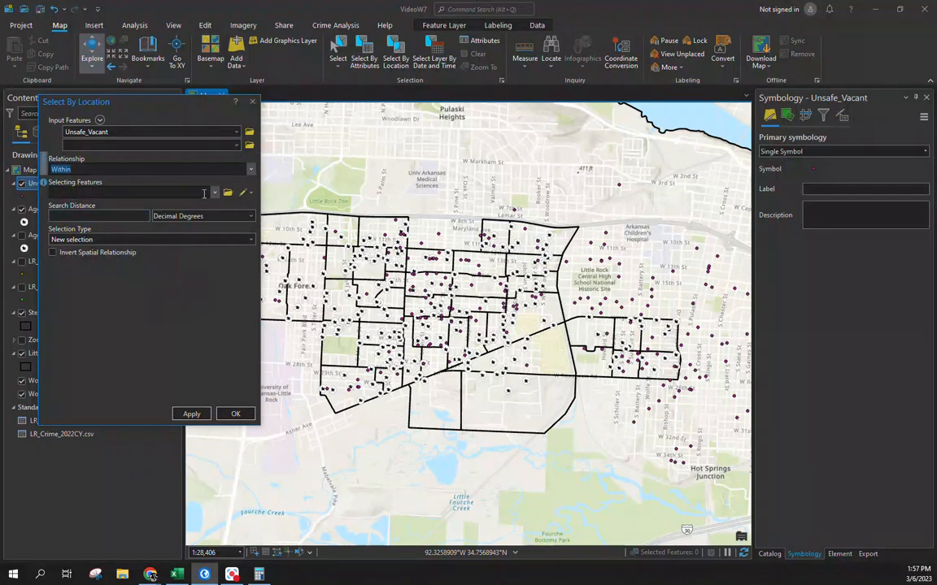
{"action": "left_click", "coordinate": [216, 194]}
{"action": "left_click", "coordinate": [130, 266]}
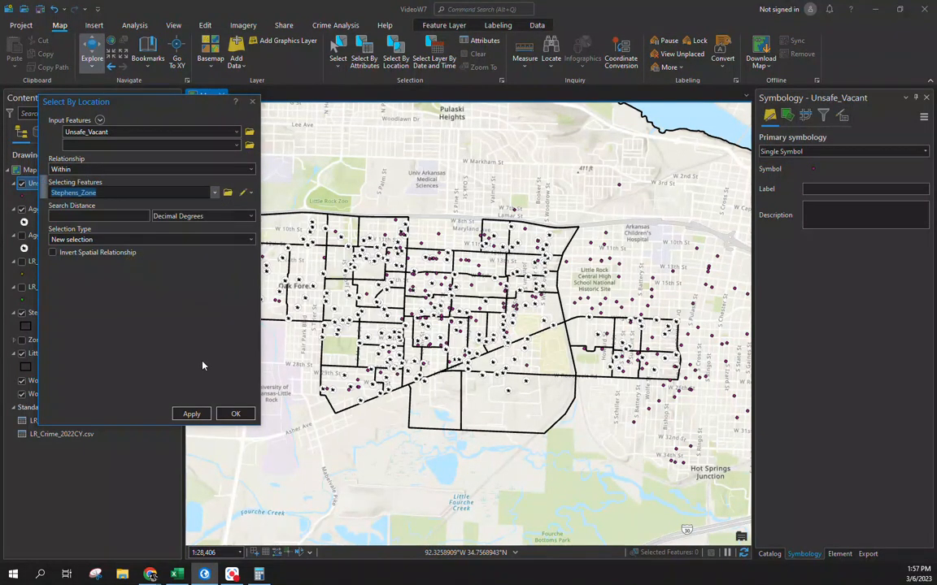
{"action": "left_click", "coordinate": [192, 413]}
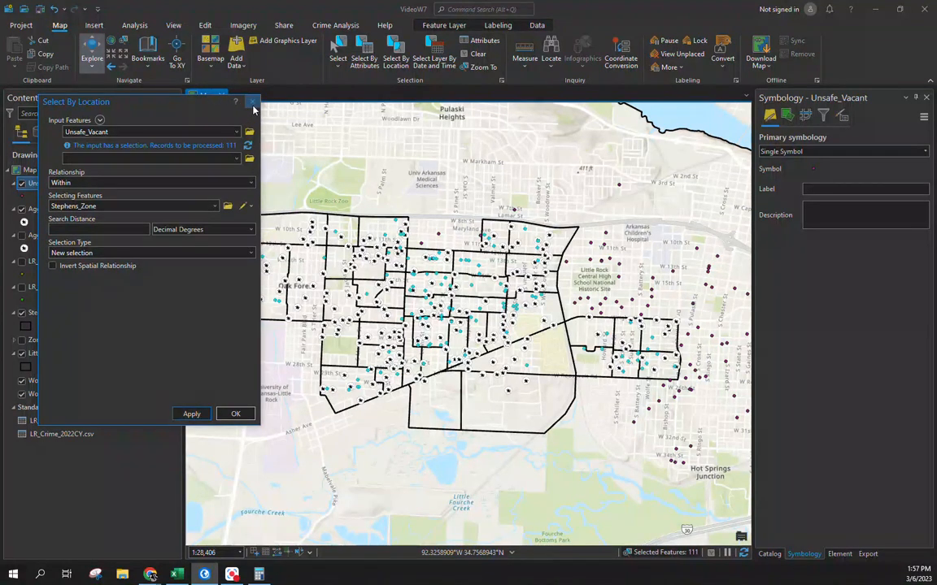
{"action": "left_click", "coordinate": [252, 110]}
Open the Unsafe_Vacant attribute table to read the selected and total record counts.
{"action": "left_click", "coordinate": [44, 185]}
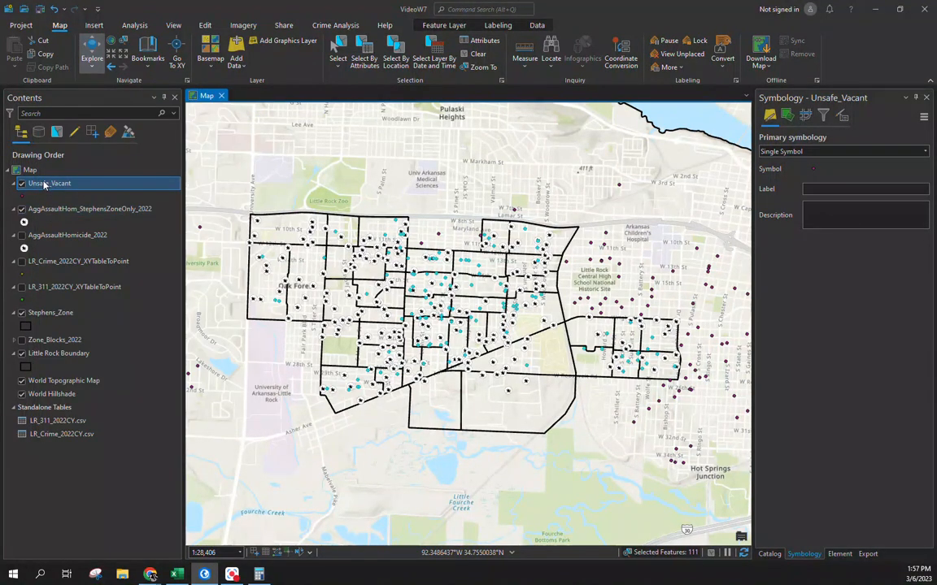
{"action": "right_click", "coordinate": [44, 185]}
{"action": "left_click", "coordinate": [77, 211]}
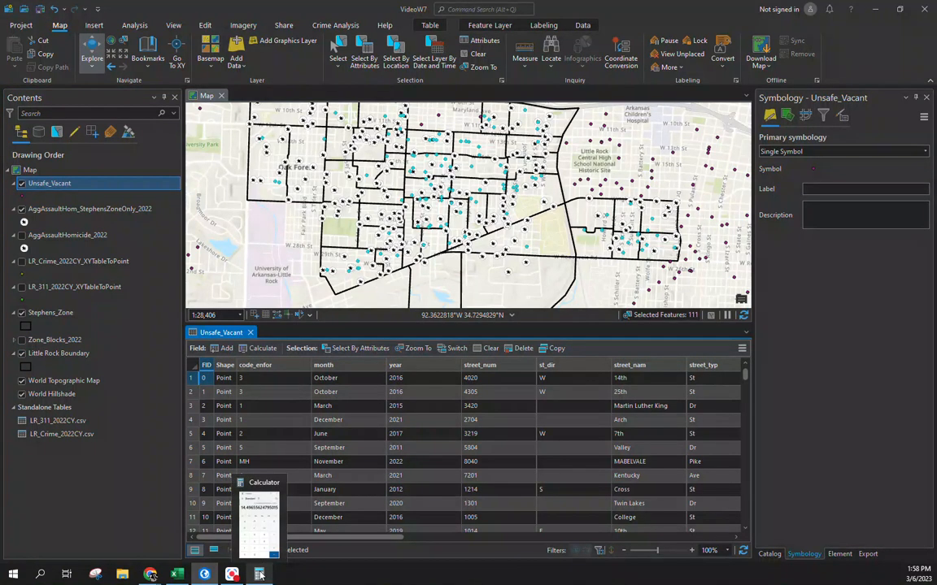
Switch to Calculator, compute 111 ÷ 510 × 100 for the Stephens zone's share of unsafe vacant structures, and close it.
{"action": "left_click", "coordinate": [259, 575]}
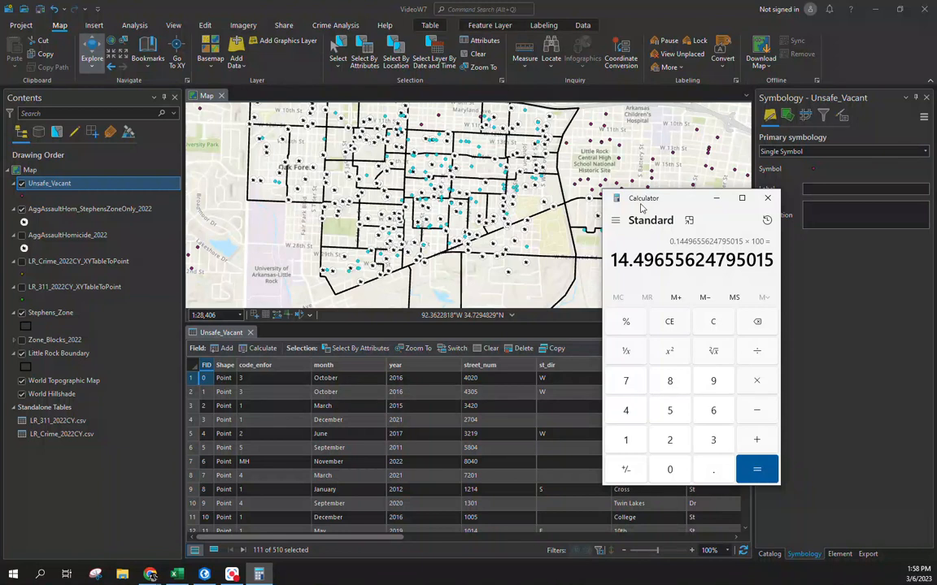
{"action": "key", "text": "Escape"}
{"action": "type", "text": "111 ÷ 510"}
{"action": "key", "text": "Return"}
{"action": "type", "text": "*100"}
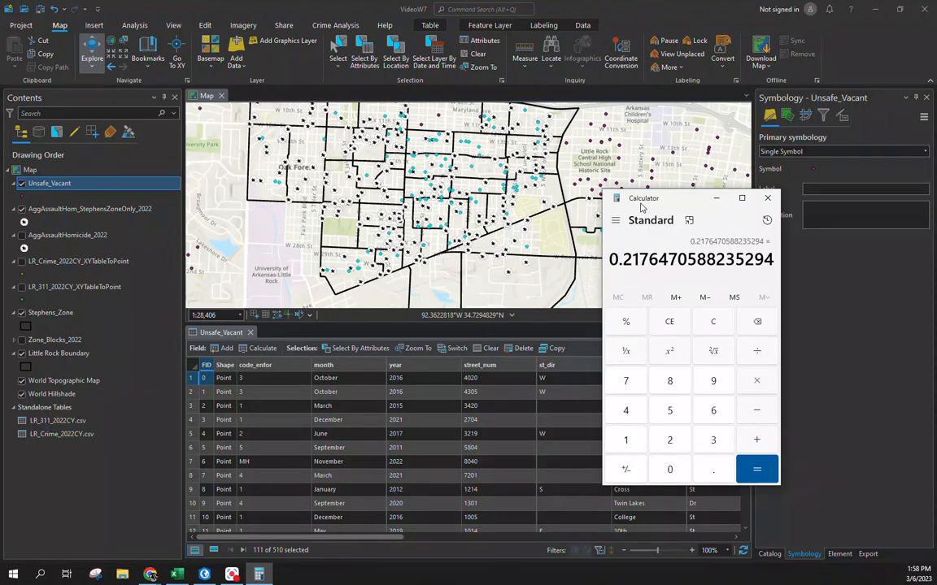
{"action": "key", "text": "Return"}
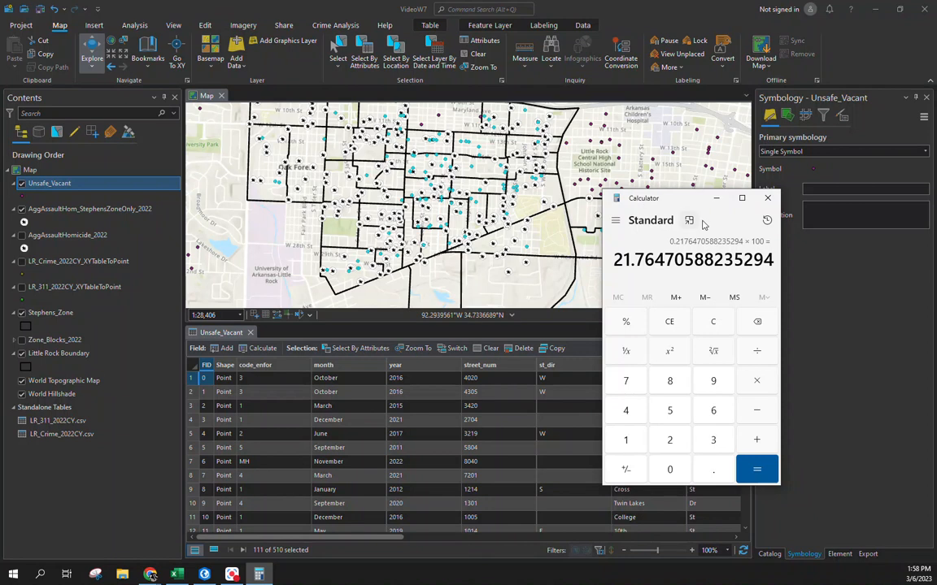
{"action": "left_click", "coordinate": [766, 199]}
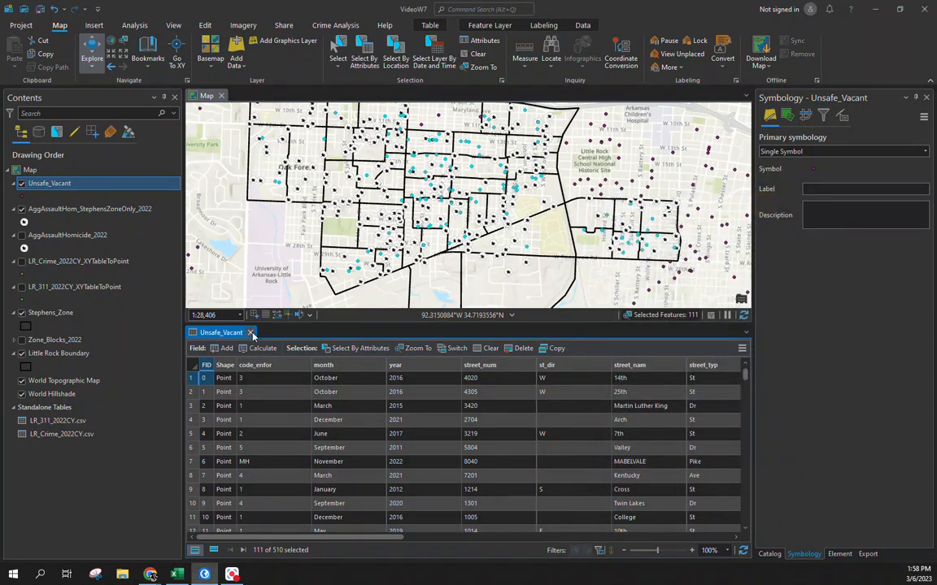
Close the Unsafe_Vacant attribute table and examine the distribution of vacant structures across the whole city boundary.
{"action": "left_click", "coordinate": [251, 332]}
{"action": "scroll", "coordinate": [285, 325], "scroll_direction": "down", "scroll_amount": 4}
{"action": "left_click_drag", "start_coordinate": [287, 327], "coordinate": [441, 320]}
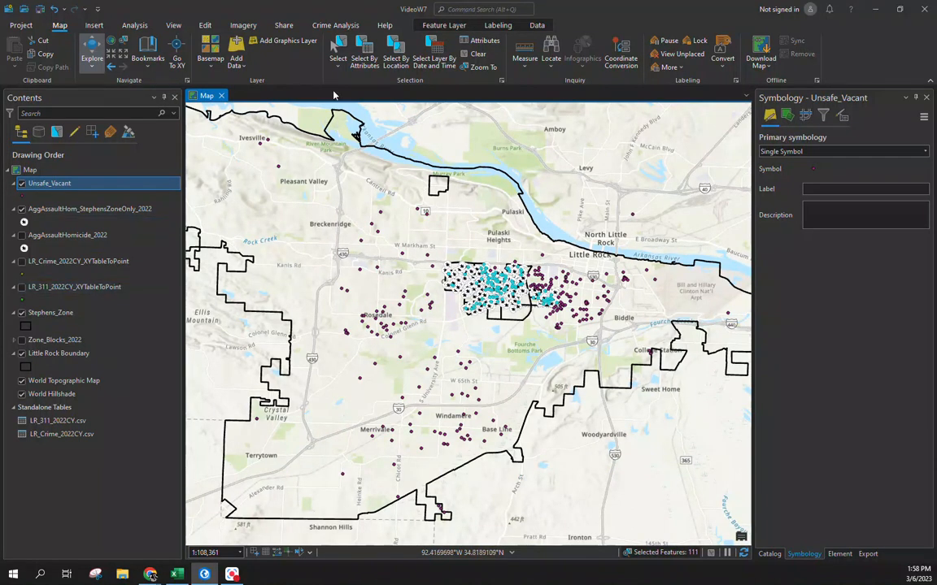
Clear the selection and hide AggAssaultHom_StephensZoneOnly_2022 and Stephens_Zone, leaving the Unsafe_Vacant points displayed within the Little Rock Boundary.
{"action": "left_click", "coordinate": [474, 54]}
{"action": "left_click", "coordinate": [22, 183]}
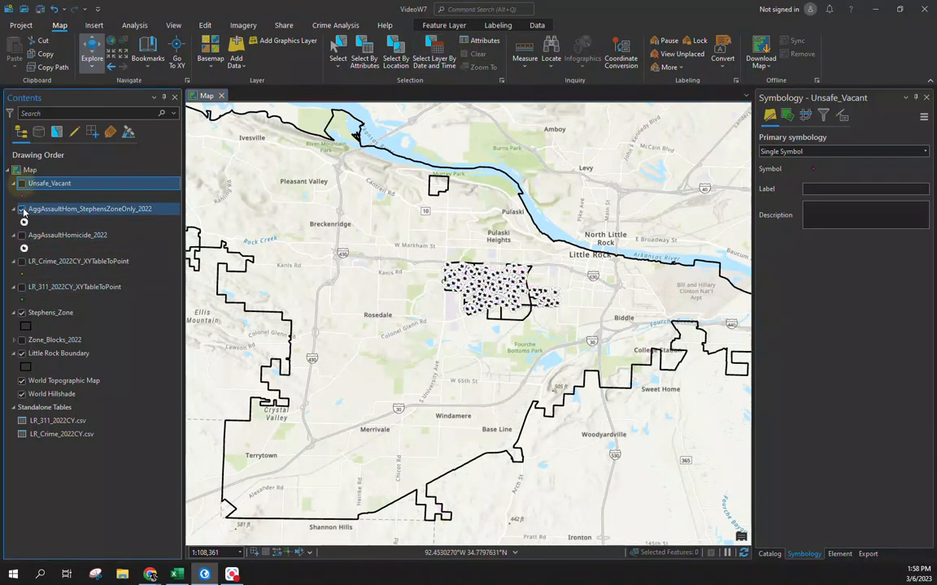
{"action": "left_click_drag", "start_coordinate": [438, 357], "coordinate": [398, 344]}
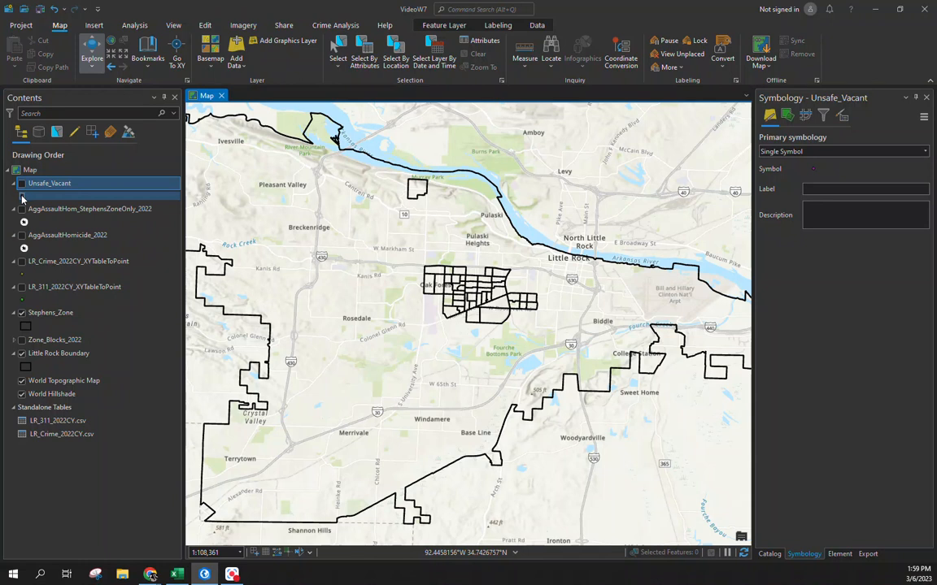
{"action": "left_click", "coordinate": [23, 195]}
{"action": "left_click", "coordinate": [22, 183]}
{"action": "left_click", "coordinate": [22, 183]}
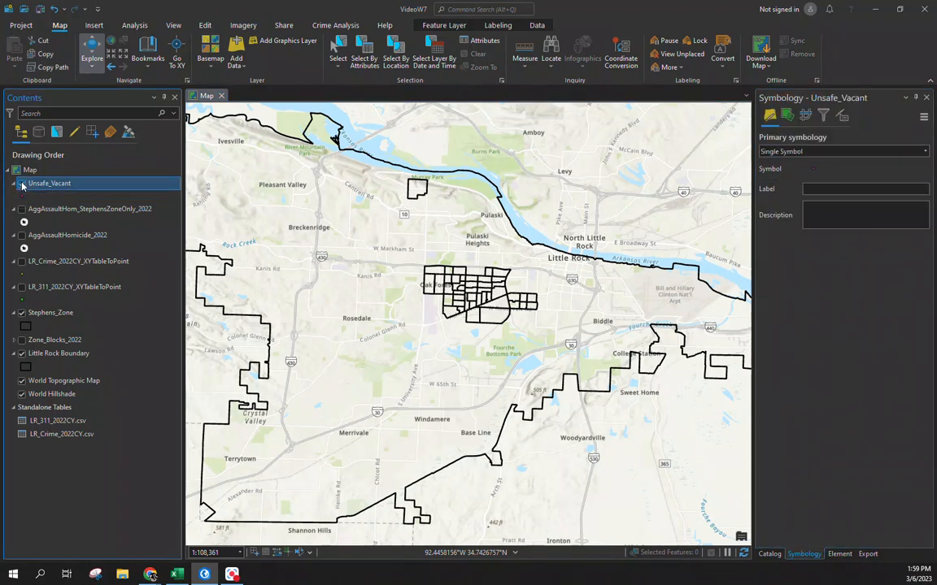
{"action": "left_click", "coordinate": [21, 313]}
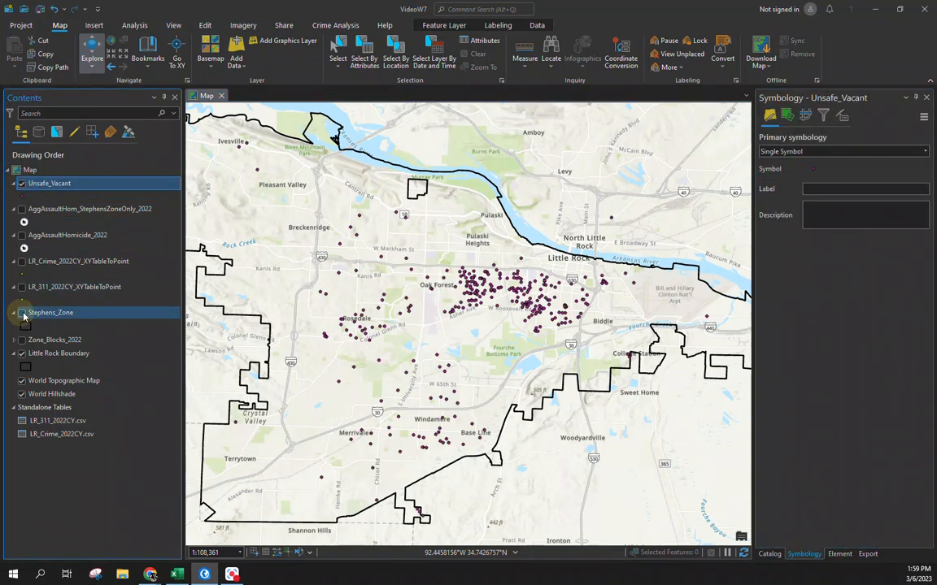
Search the symbol gallery for "house" and apply the largest ArcGIS 2D House symbol to the Unsafe_Vacant points.
{"action": "left_click", "coordinate": [813, 168]}
{"action": "type", "text": "house"}
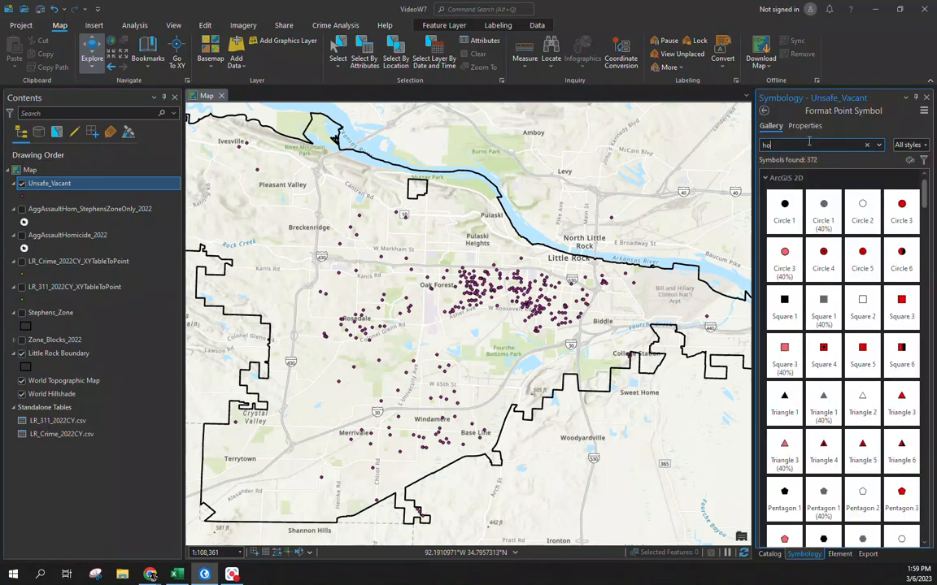
{"action": "key", "text": "Return"}
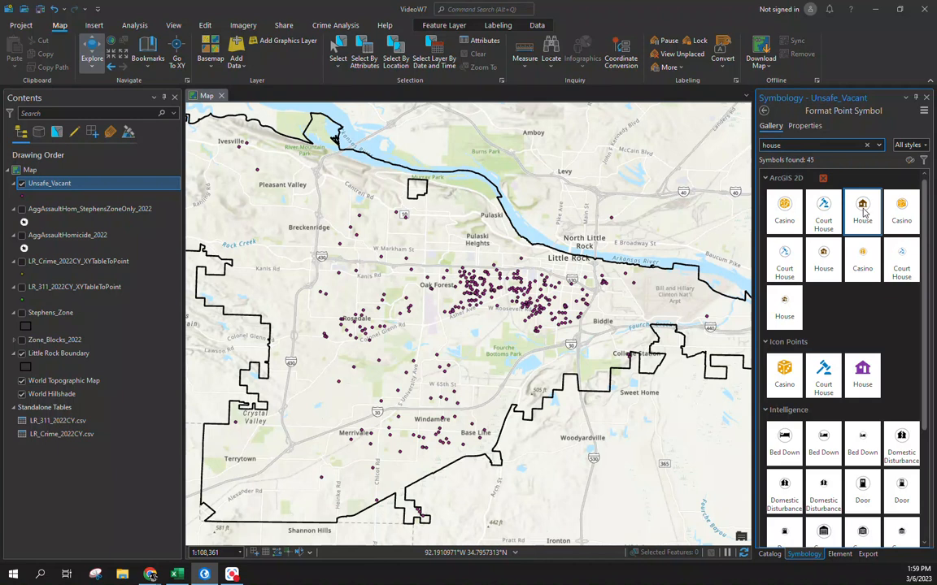
{"action": "left_click", "coordinate": [863, 213]}
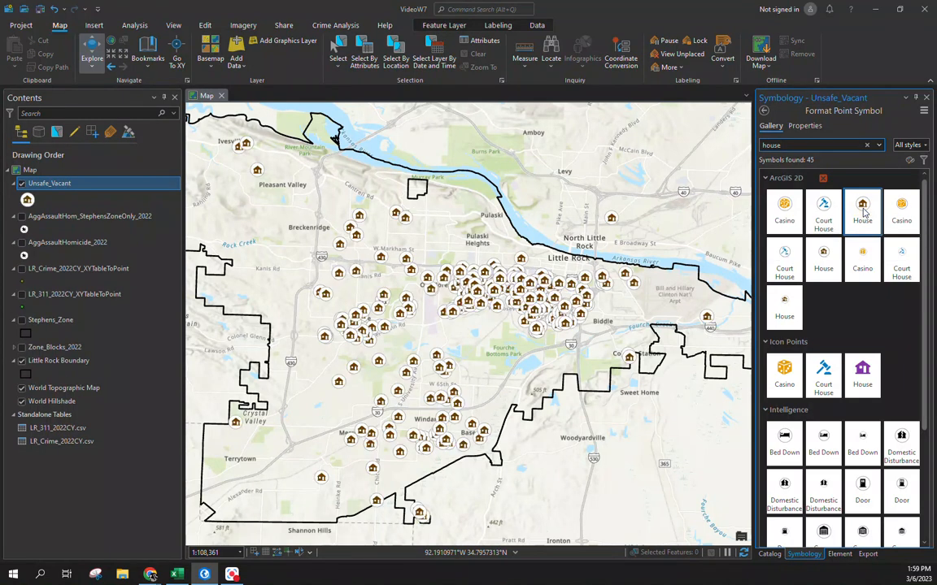
Select by location the Unsafe_Vacant points that are within Little Rock Boundary as a new selection.
{"action": "left_click_drag", "start_coordinate": [573, 274], "coordinate": [588, 236]}
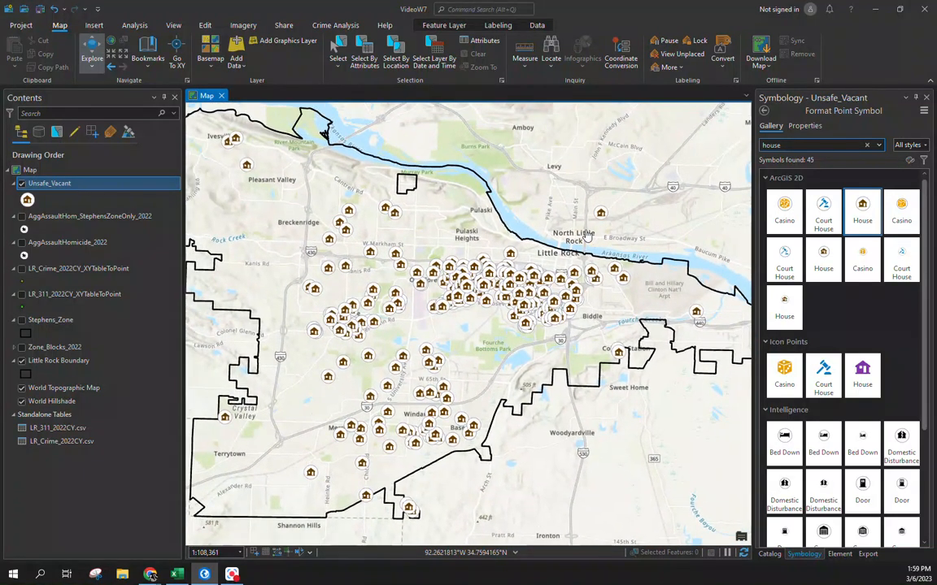
{"action": "scroll", "coordinate": [502, 259], "scroll_direction": "down", "scroll_amount": 2}
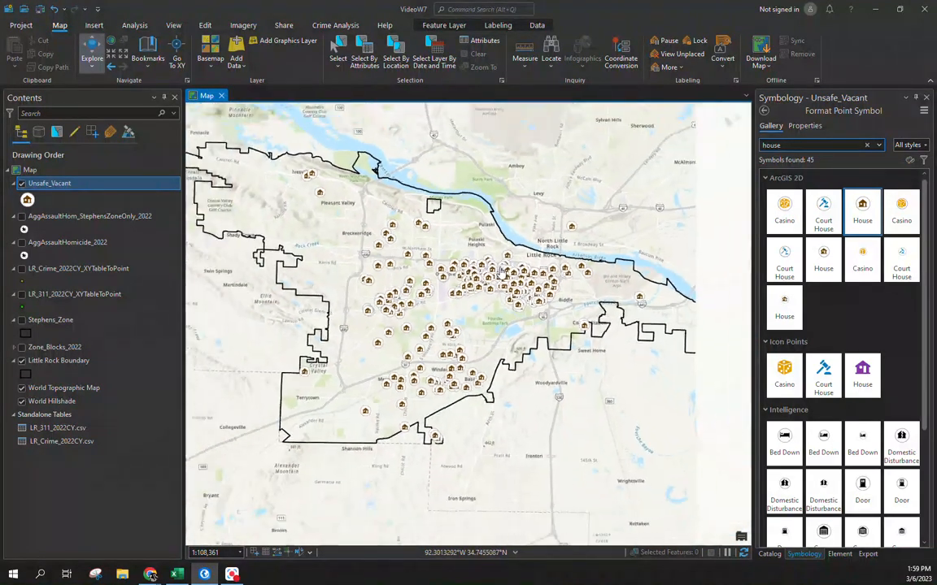
{"action": "left_click_drag", "start_coordinate": [413, 224], "coordinate": [375, 319]}
{"action": "scroll", "coordinate": [431, 269], "scroll_direction": "up", "scroll_amount": 2}
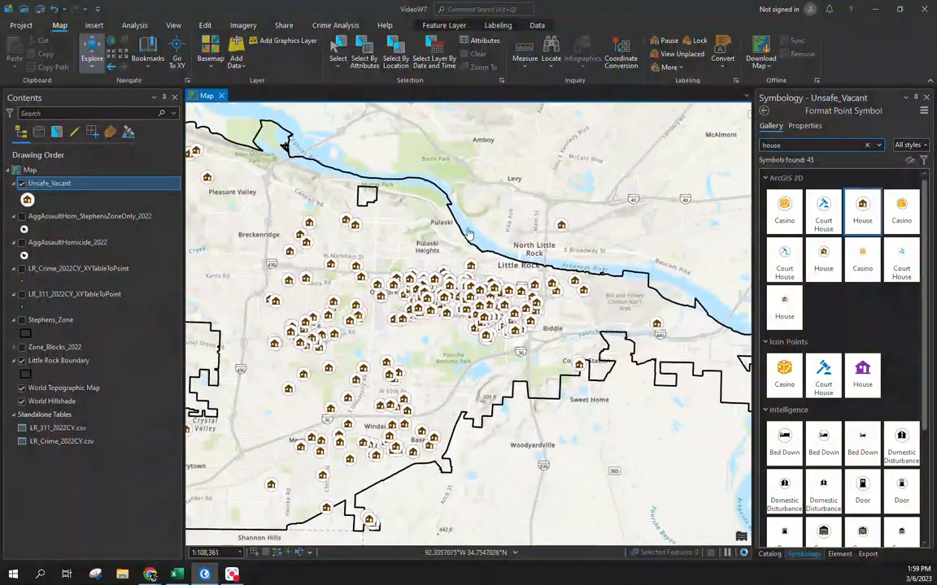
{"action": "left_click", "coordinate": [395, 56]}
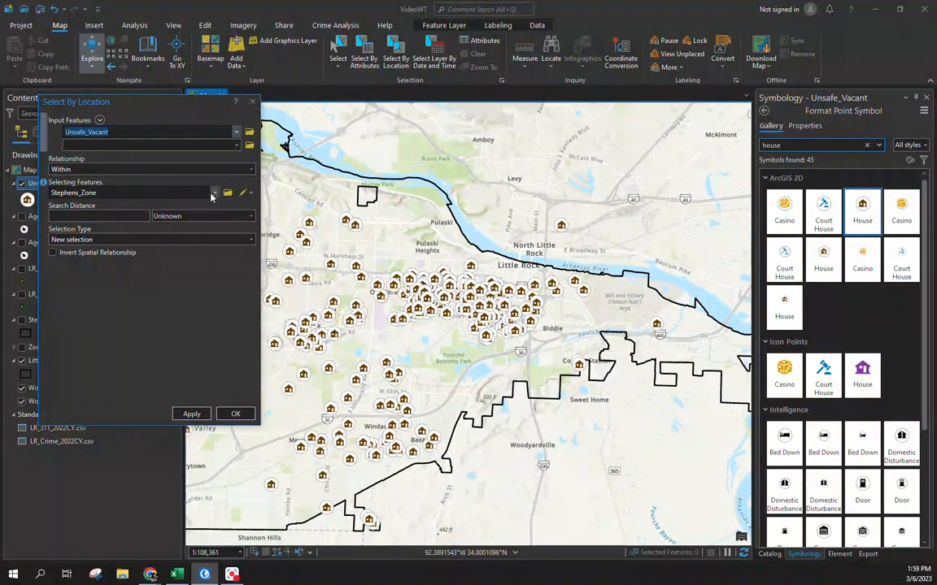
{"action": "left_click", "coordinate": [213, 192]}
{"action": "left_click", "coordinate": [116, 290]}
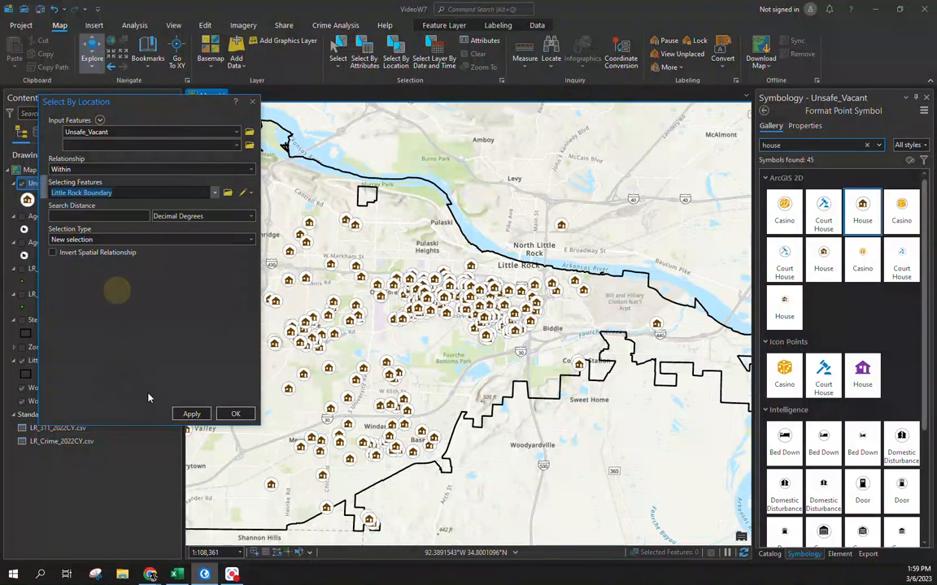
{"action": "left_click", "coordinate": [187, 413]}
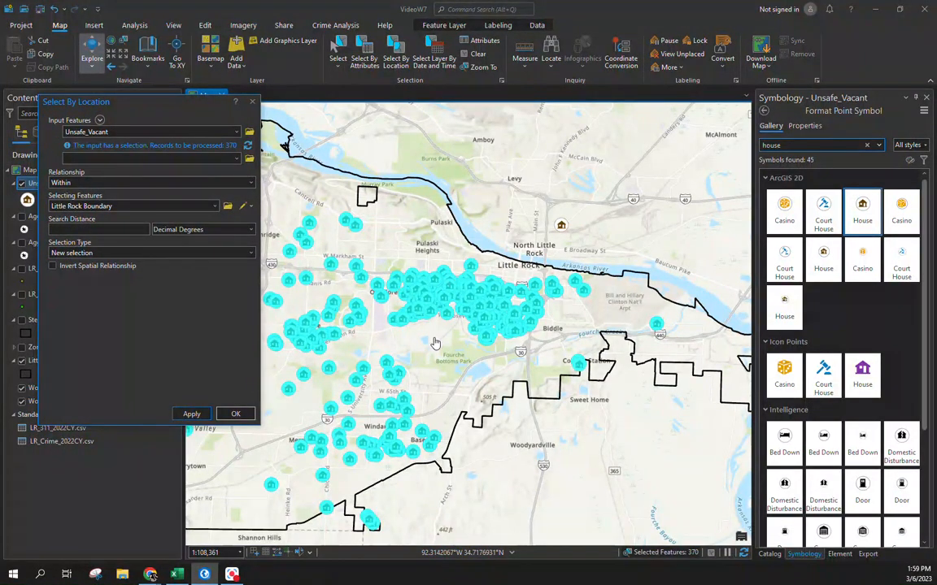
Inspect the selected points citywide, read the selected record count in the Unsafe_Vacant attribute table, and close the table and selection dialog.
{"action": "left_click_drag", "start_coordinate": [456, 234], "coordinate": [719, 315]}
{"action": "left_click_drag", "start_coordinate": [553, 357], "coordinate": [456, 195]}
{"action": "left_click_drag", "start_coordinate": [448, 244], "coordinate": [543, 312]}
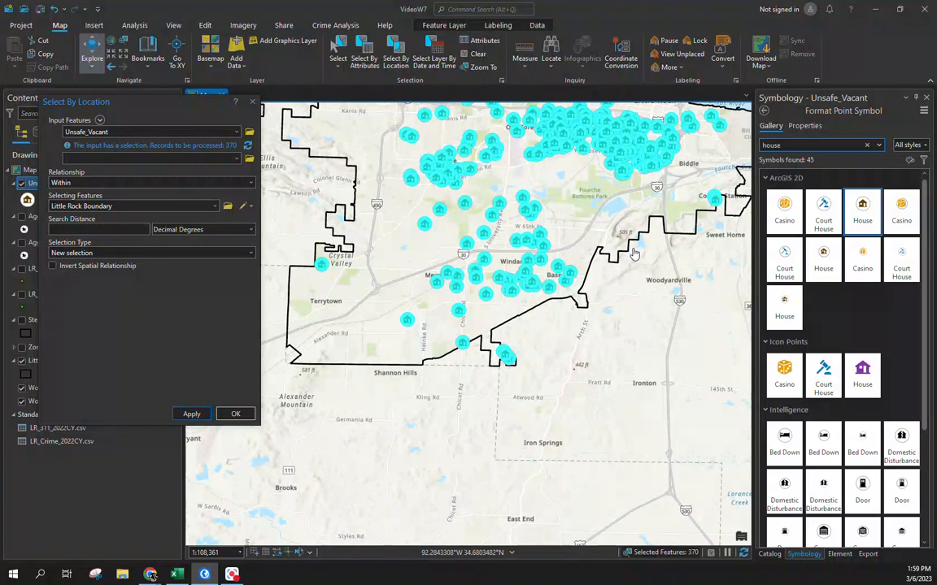
{"action": "left_click_drag", "start_coordinate": [40, 102], "coordinate": [91, 249]}
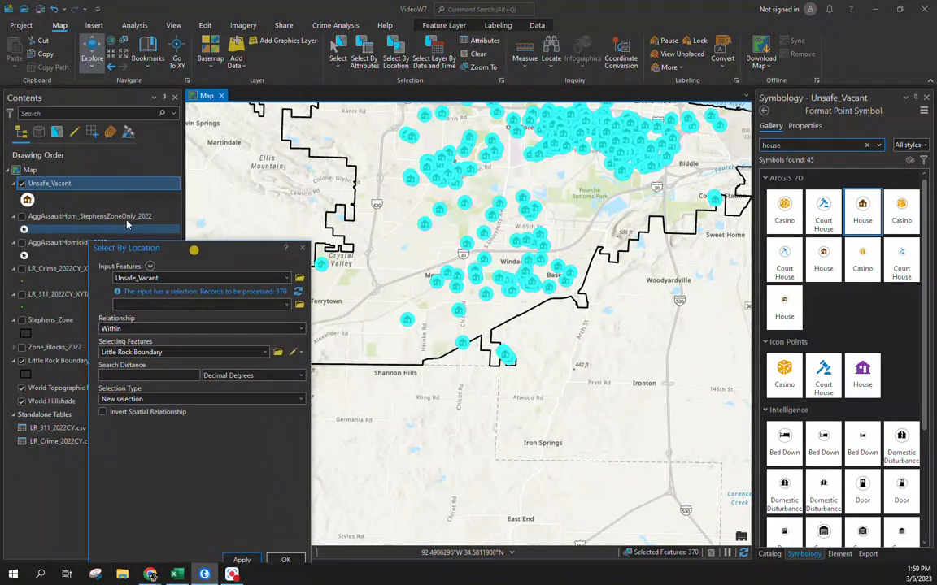
{"action": "right_click", "coordinate": [59, 186]}
{"action": "left_click", "coordinate": [69, 144]}
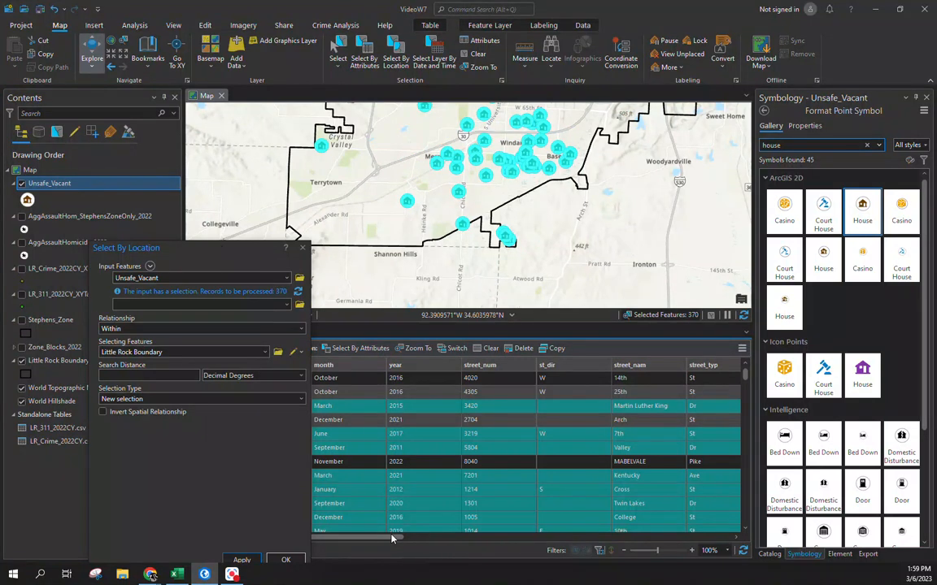
{"action": "left_click_drag", "start_coordinate": [396, 535], "coordinate": [693, 570]}
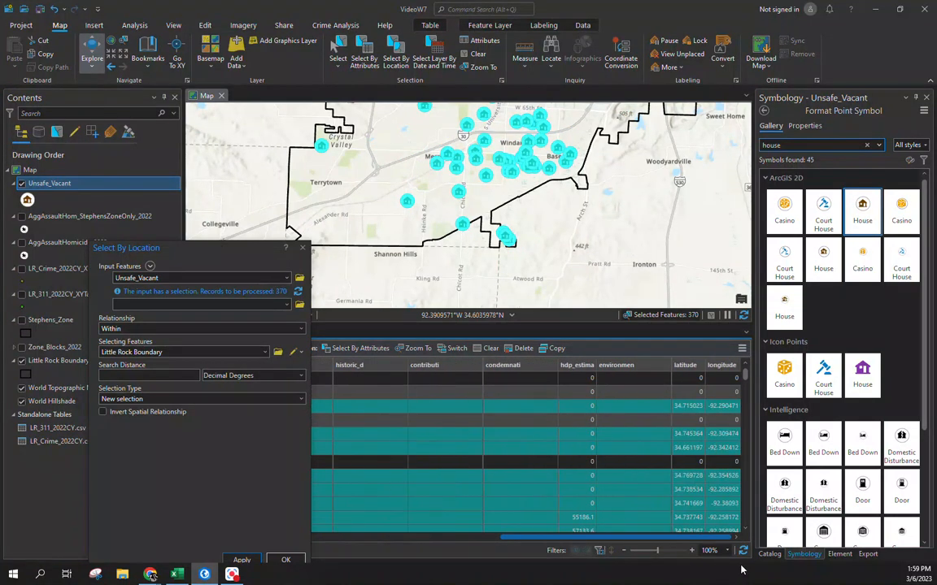
{"action": "left_click_drag", "start_coordinate": [746, 379], "coordinate": [746, 337]}
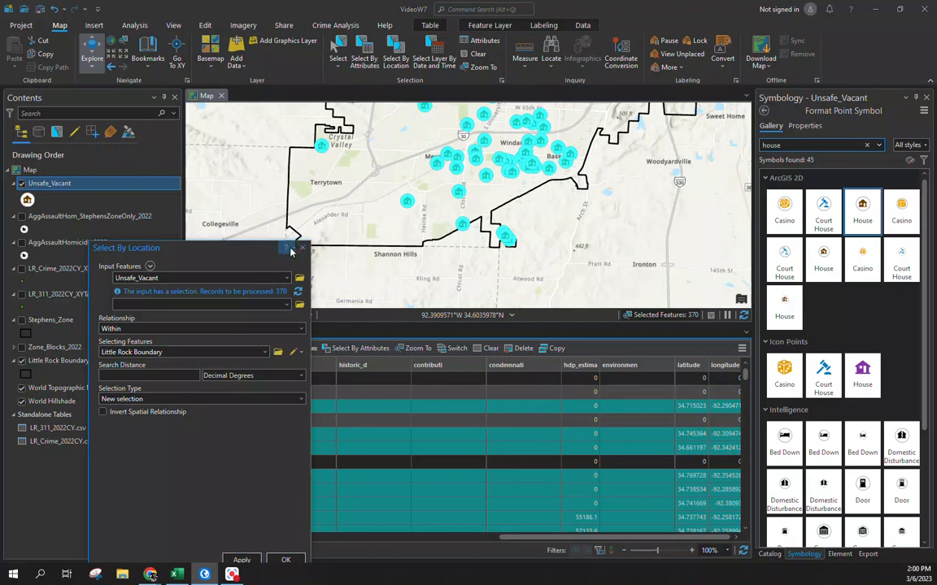
{"action": "left_click", "coordinate": [303, 248]}
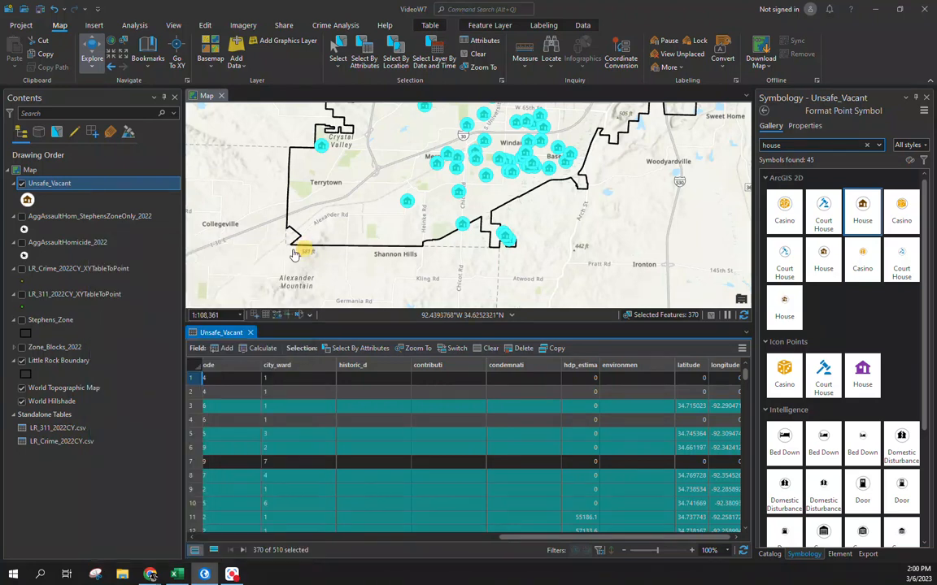
{"action": "left_click", "coordinate": [252, 333]}
Clear the Unsafe_Vacant selection and display the AggAssaultHomicide_2022 layer together with the vacant structures across the city.
{"action": "scroll", "coordinate": [326, 341], "scroll_direction": "down", "scroll_amount": 2}
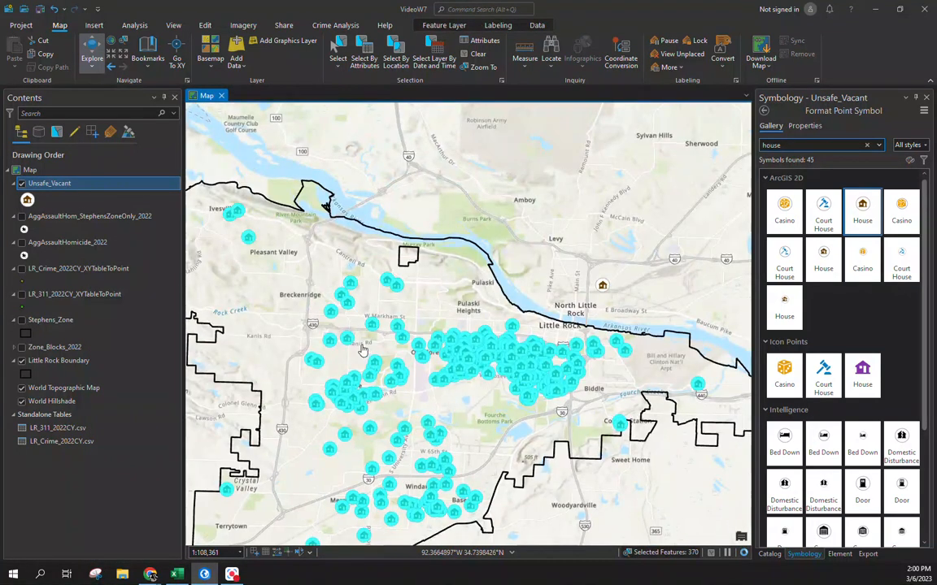
{"action": "left_click_drag", "start_coordinate": [327, 354], "coordinate": [376, 354]}
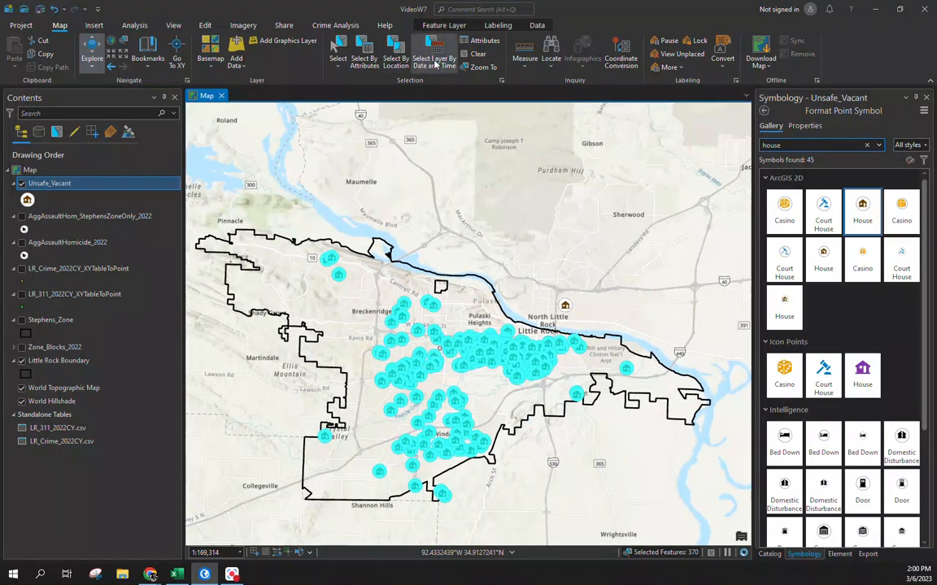
{"action": "left_click", "coordinate": [473, 54]}
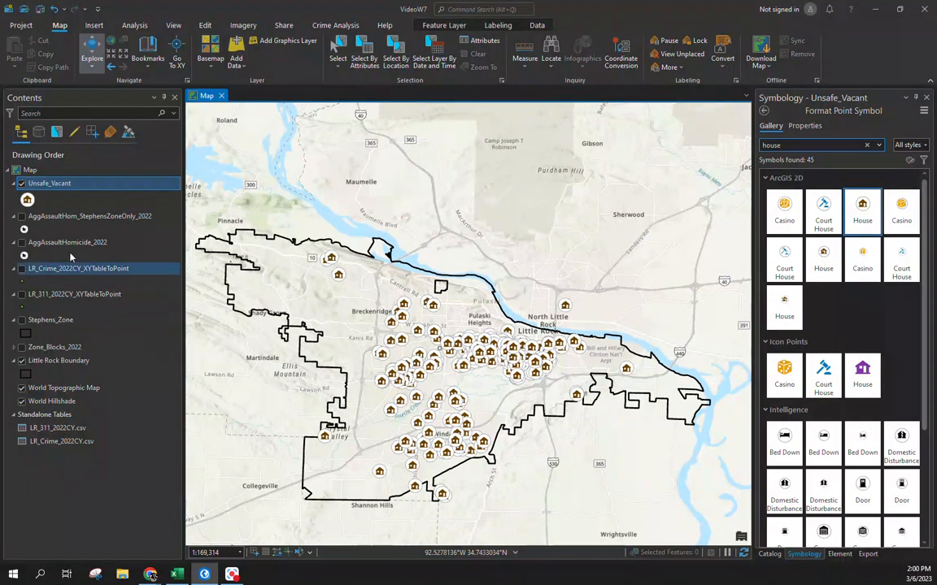
{"action": "left_click", "coordinate": [22, 243]}
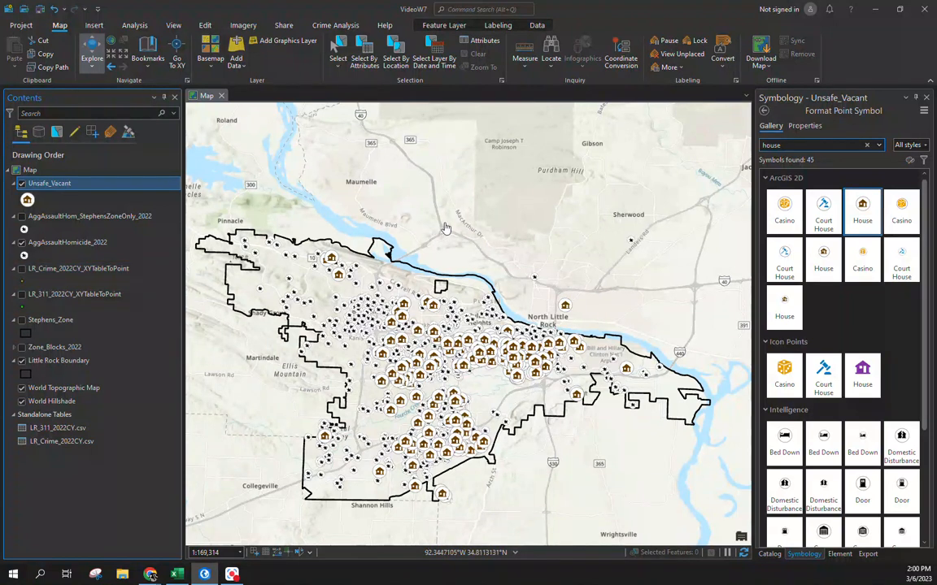
Set up a location selection of AggAssaultHomicide_2022 features using the "Within a distance" relationship to Unsafe_Vacant.
{"action": "left_click", "coordinate": [395, 50]}
{"action": "left_click_drag", "start_coordinate": [253, 238], "coordinate": [403, 180]}
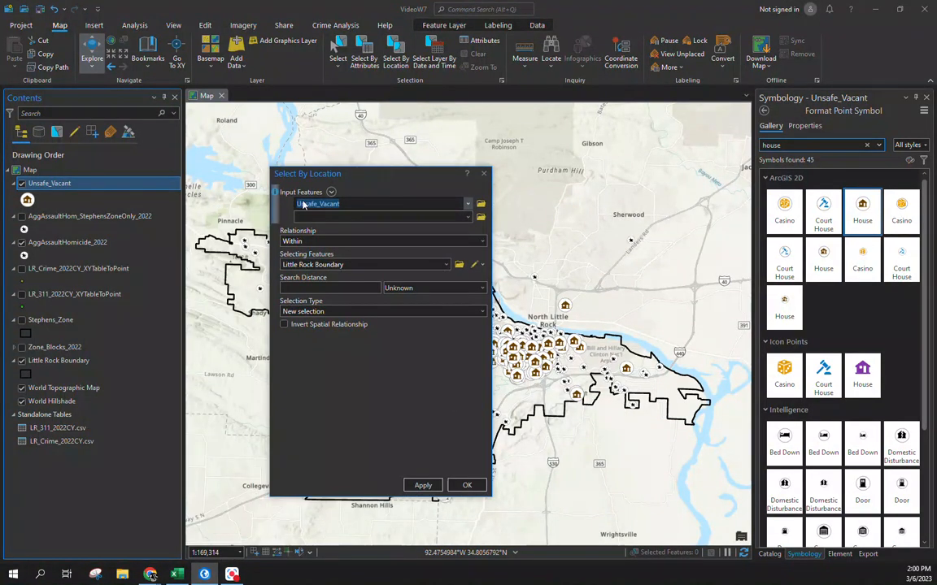
{"action": "left_click", "coordinate": [467, 204]}
{"action": "left_click", "coordinate": [358, 241]}
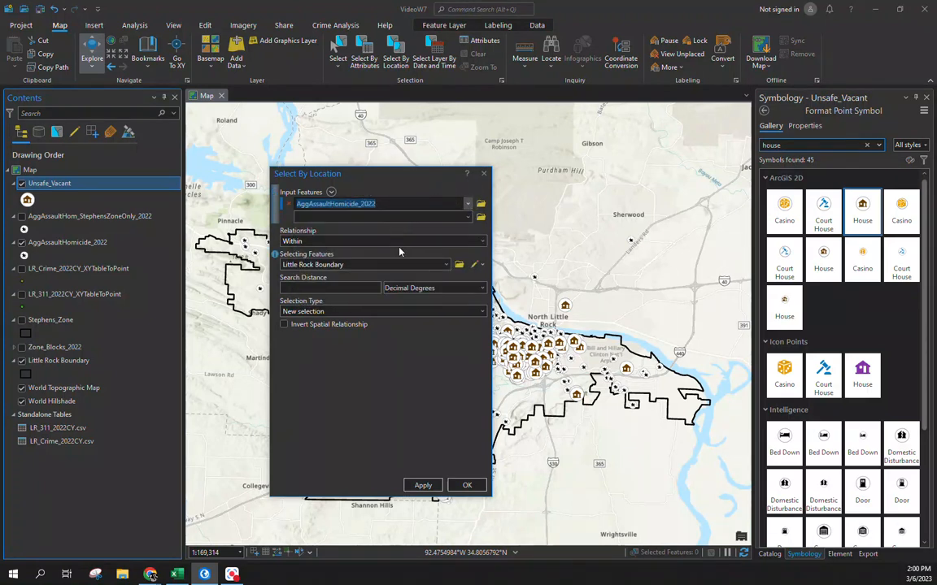
{"action": "left_click", "coordinate": [482, 242]}
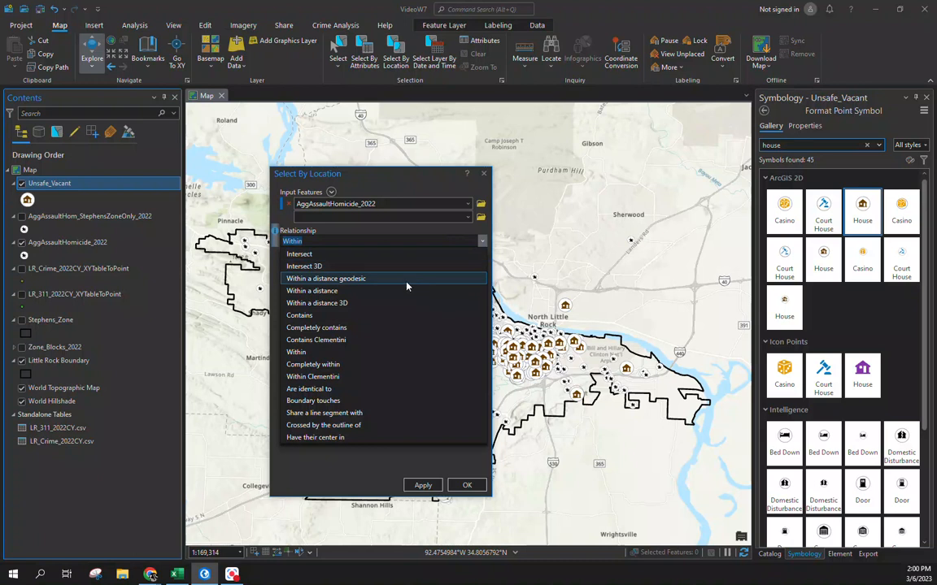
{"action": "left_click", "coordinate": [370, 290]}
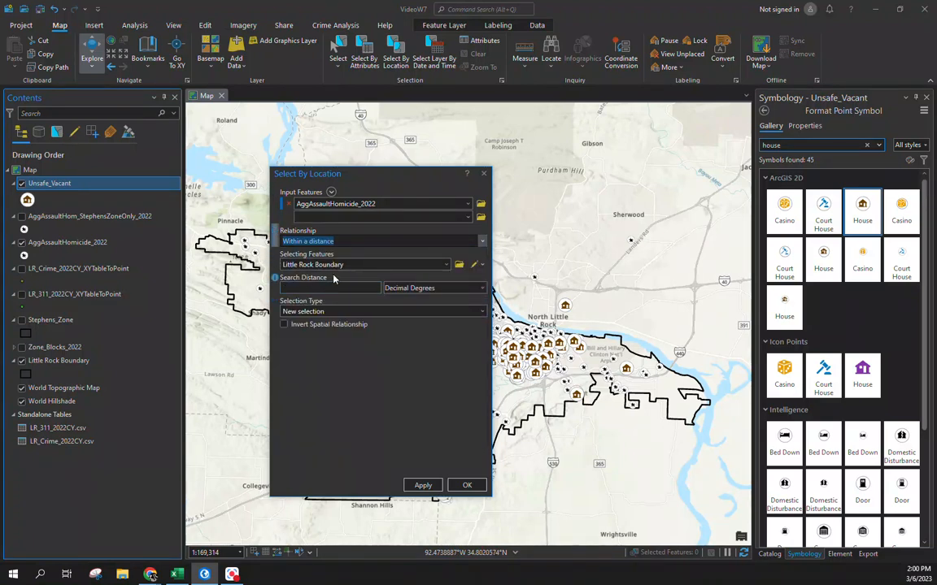
{"action": "left_click", "coordinate": [443, 266]}
{"action": "left_click", "coordinate": [428, 279]}
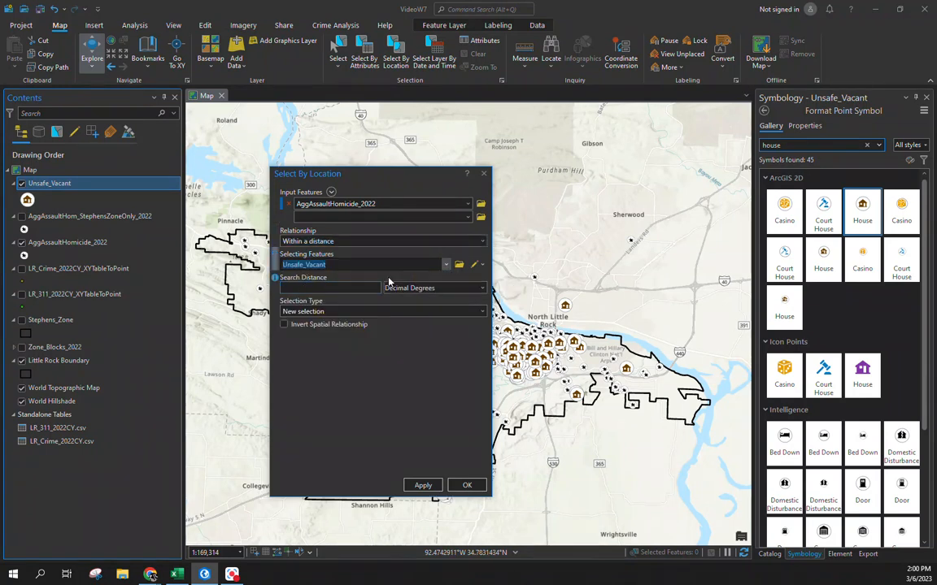
Set the search distance to 0.5 US Survey Miles and apply the location query as a new selection.
{"action": "left_click", "coordinate": [431, 288]}
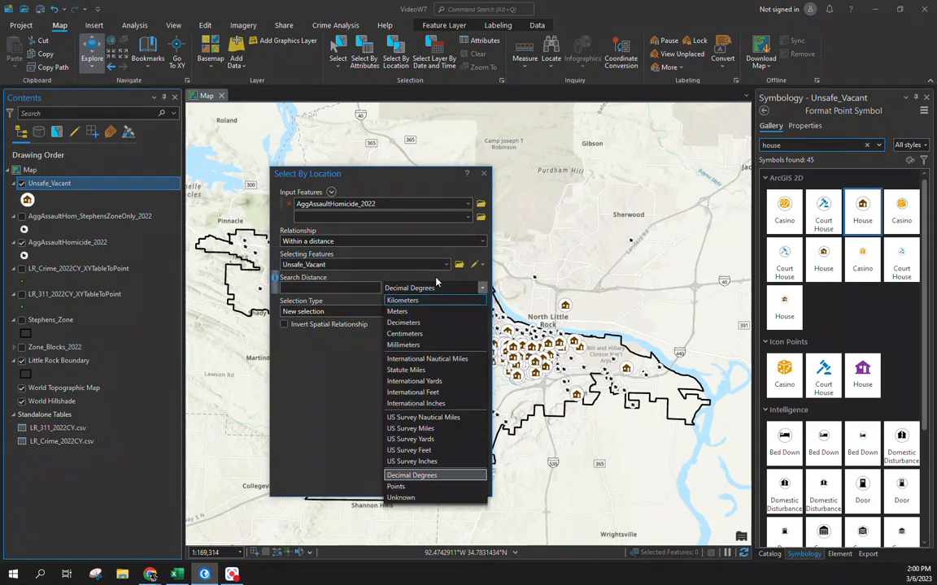
{"action": "left_click", "coordinate": [452, 430]}
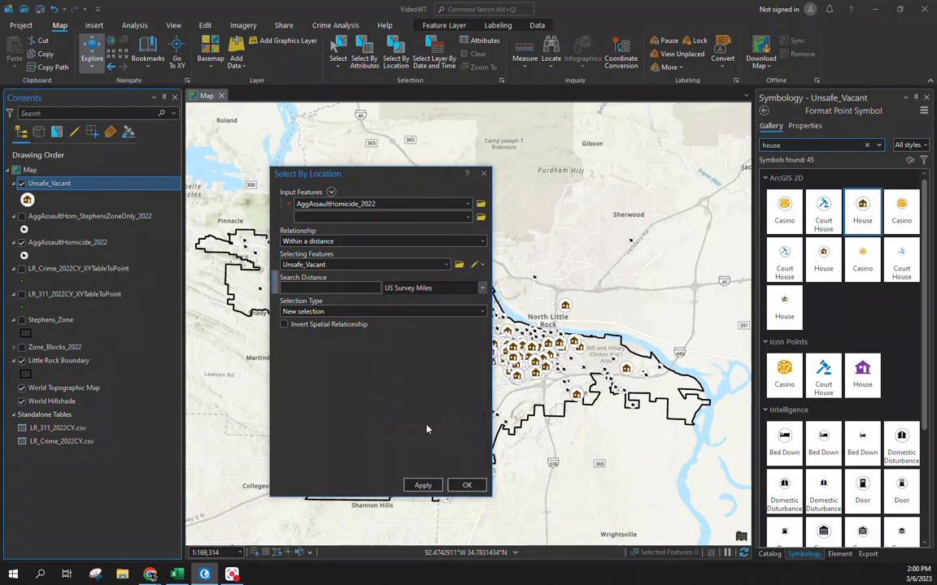
{"action": "left_click", "coordinate": [337, 286]}
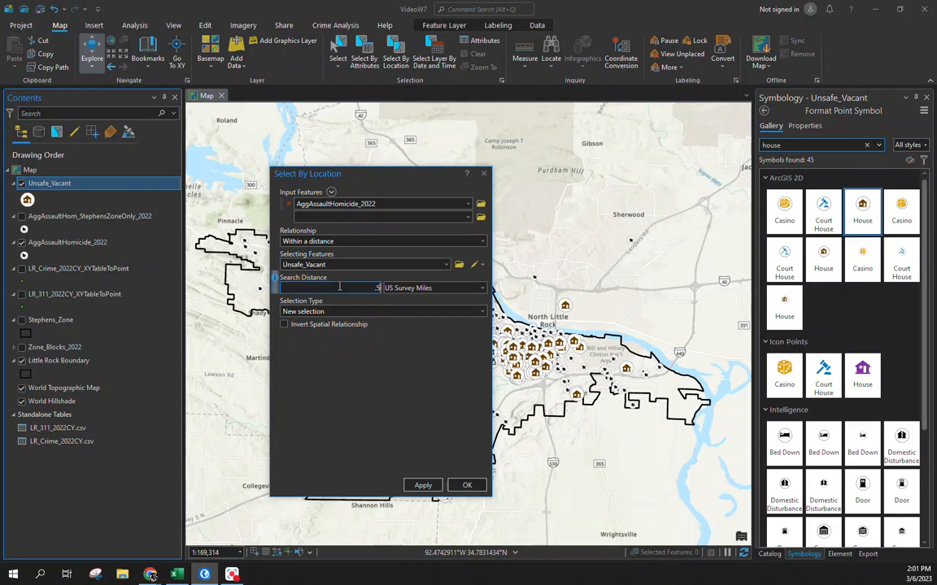
{"action": "left_click", "coordinate": [424, 486]}
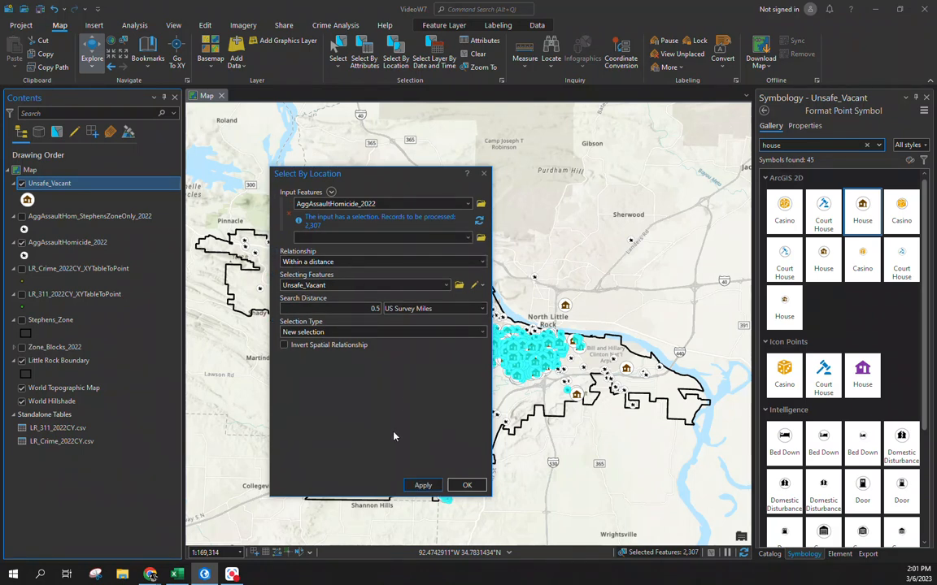
Open Calculator and compute 2307 ÷ 3049 × 100 as the percentage of violent crimes near vacant structures, then close it.
{"action": "left_click_drag", "start_coordinate": [379, 177], "coordinate": [678, 161]}
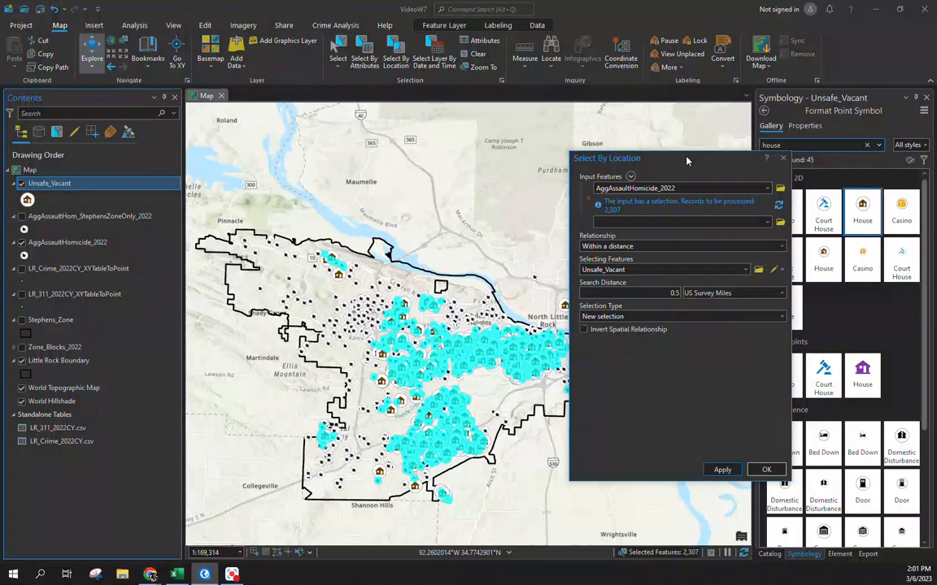
{"action": "left_click_drag", "start_coordinate": [687, 161], "coordinate": [797, 163]}
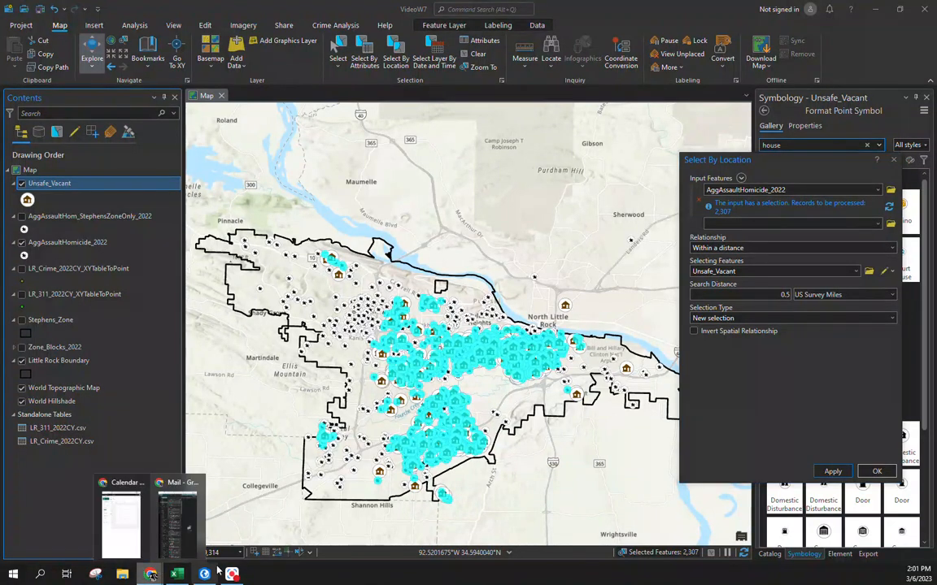
{"action": "left_click", "coordinate": [13, 573]}
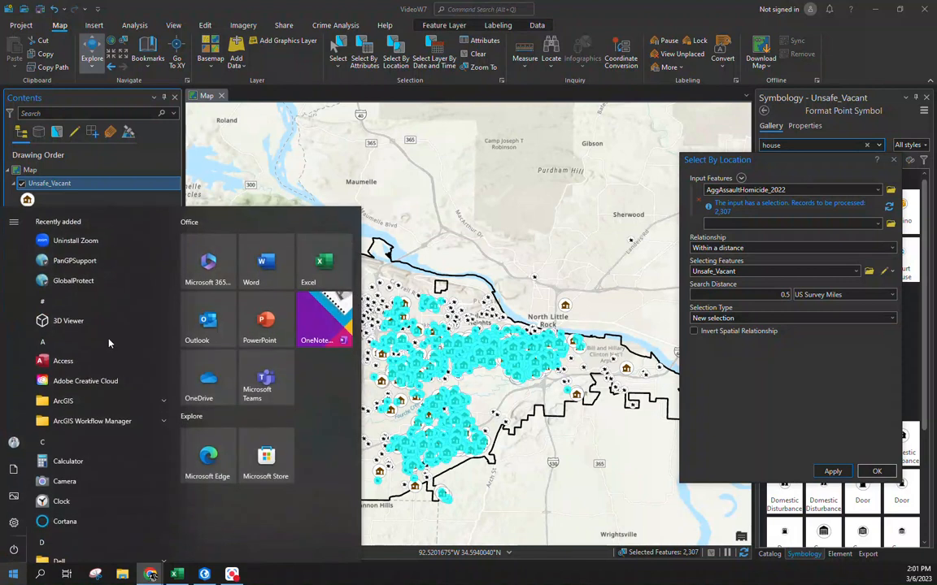
{"action": "left_click", "coordinate": [74, 459]}
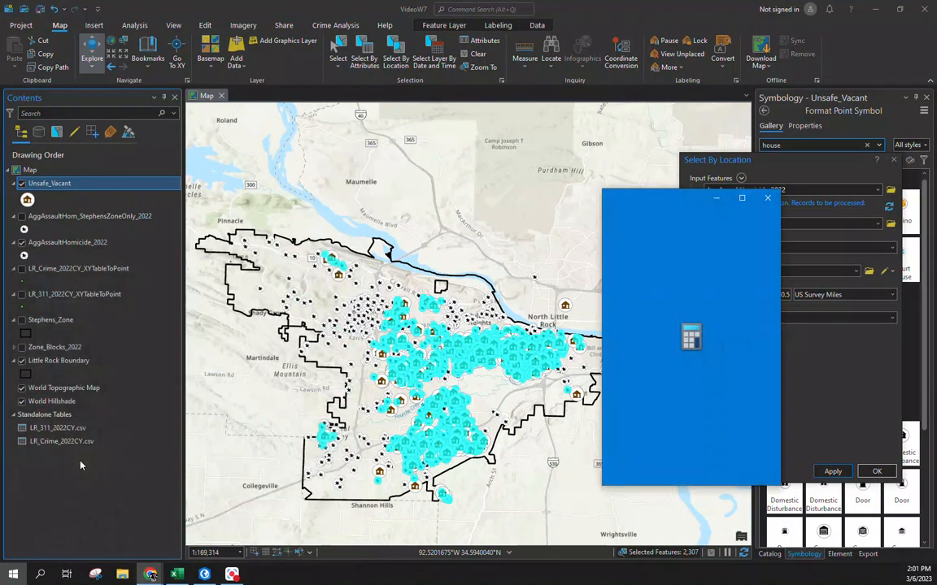
{"action": "type", "text": "2307 ÷ 3049"}
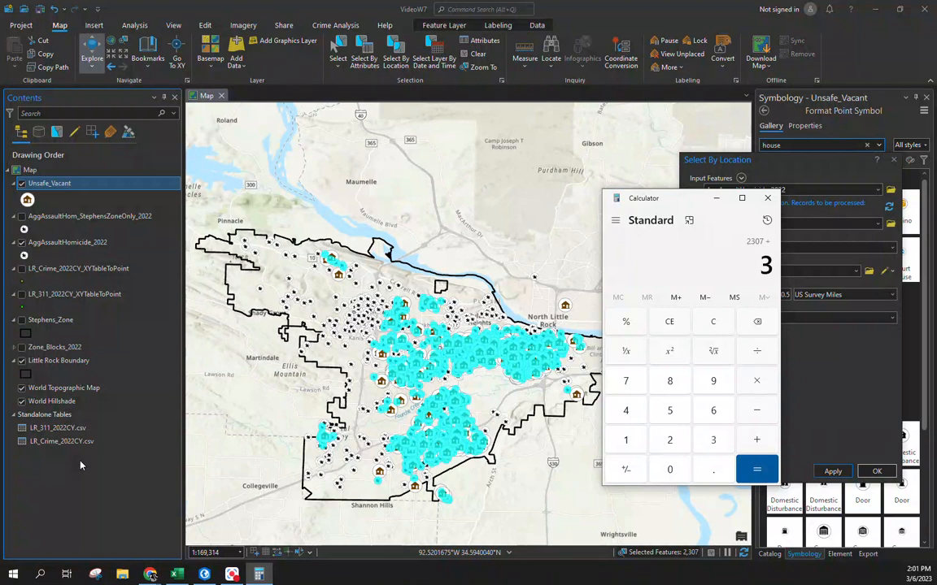
{"action": "key", "text": "Return"}
{"action": "type", "text": "*100"}
{"action": "key", "text": "Return"}
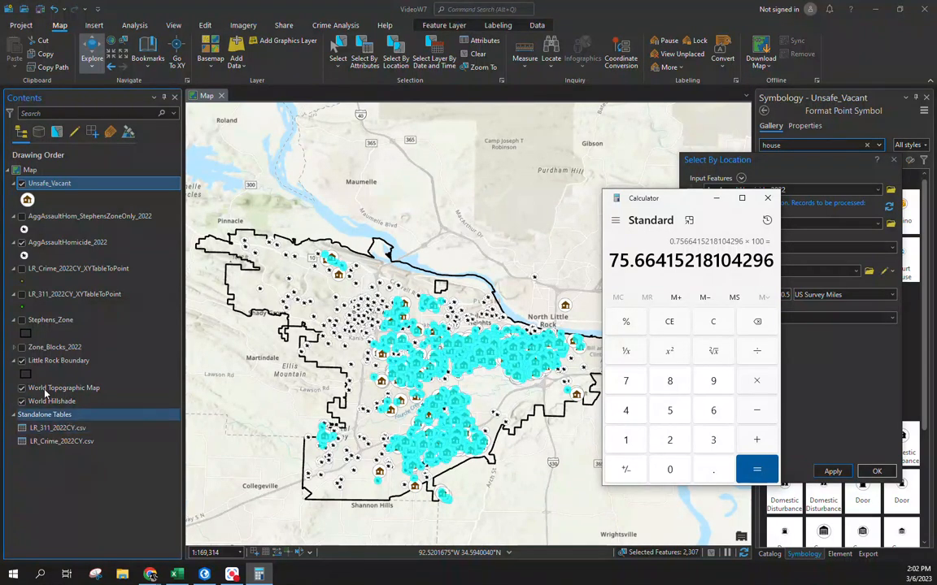
{"action": "left_click", "coordinate": [769, 199]}
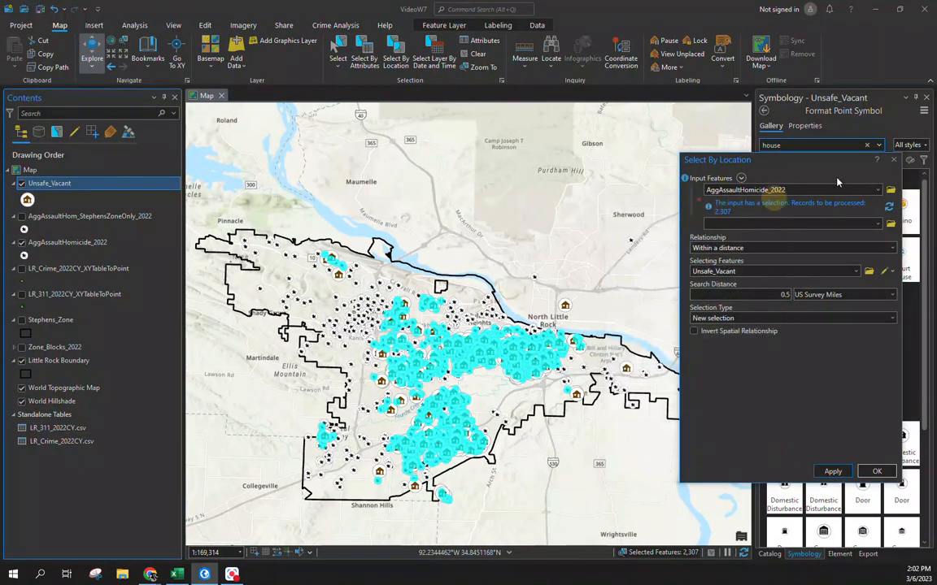
Close the location selection, clear the selected features, and display the LR_311_2022CY_XYTableToPoint layer instead of AggAssaultHomicide_2022.
{"action": "left_click", "coordinate": [894, 160]}
{"action": "left_click", "coordinate": [467, 55]}
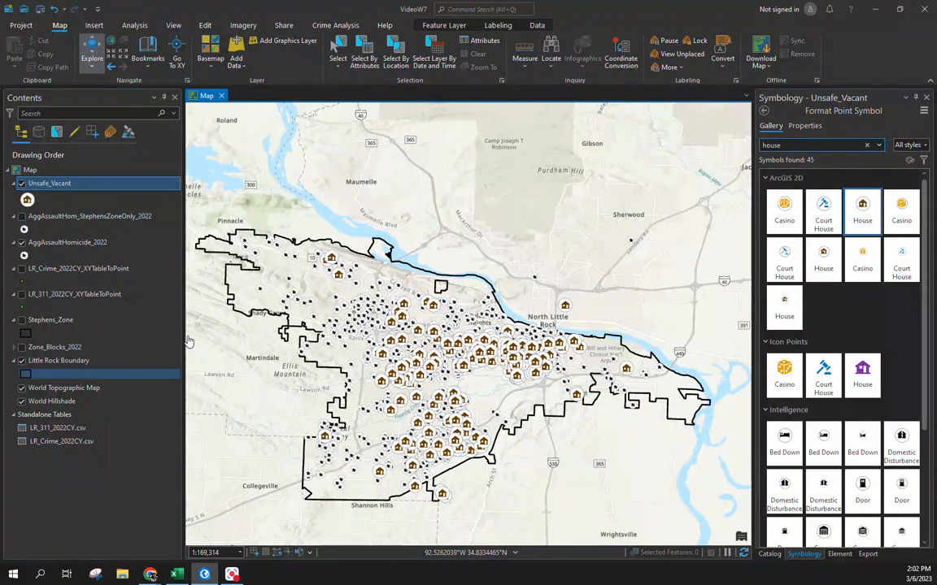
{"action": "left_click", "coordinate": [87, 270]}
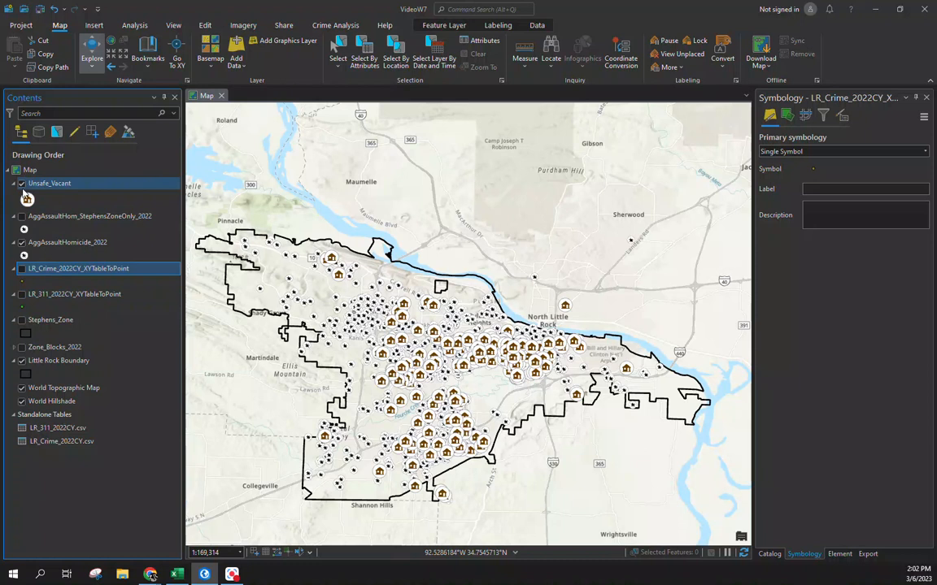
{"action": "left_click", "coordinate": [22, 243]}
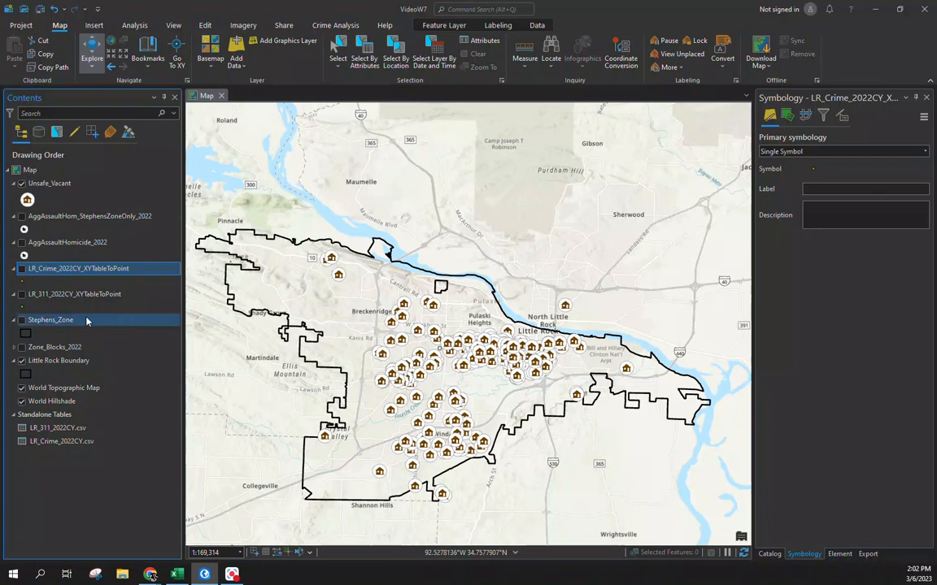
{"action": "left_click", "coordinate": [22, 296]}
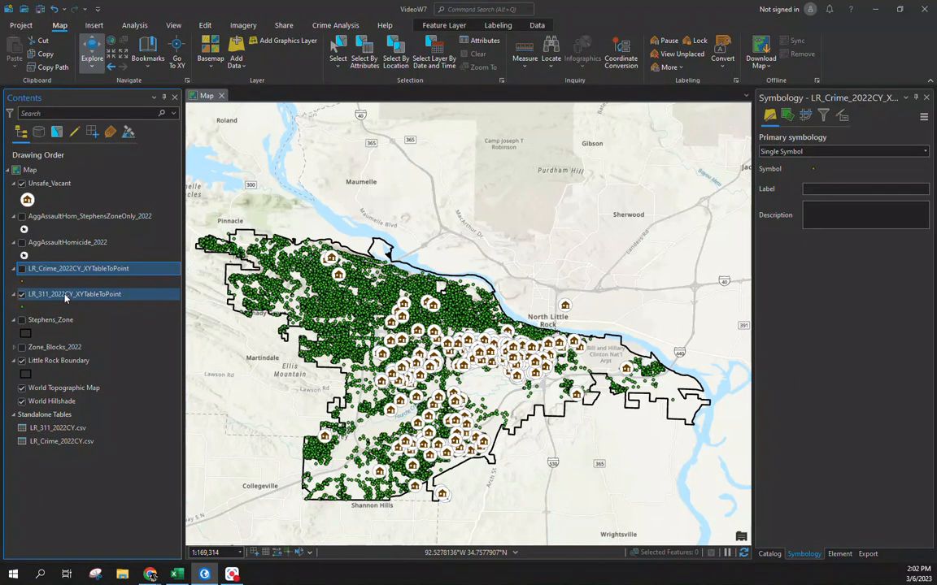
Open the attribute table of LR_311_2022CY_XYTableToPoint and examine the issue type and sub-category fields.
{"action": "right_click", "coordinate": [62, 294]}
{"action": "left_click", "coordinate": [104, 55]}
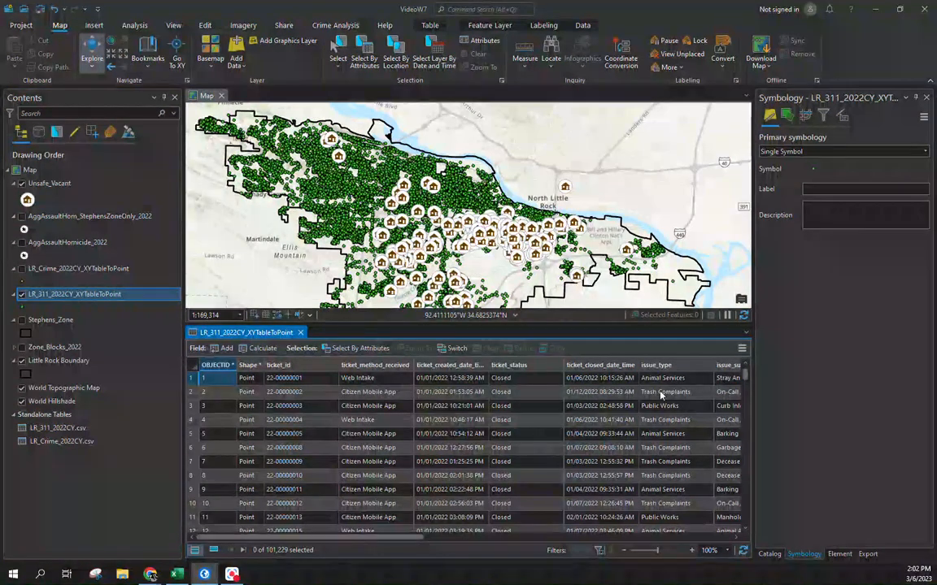
{"action": "scroll", "coordinate": [420, 555], "scroll_direction": "right", "scroll_amount": 5}
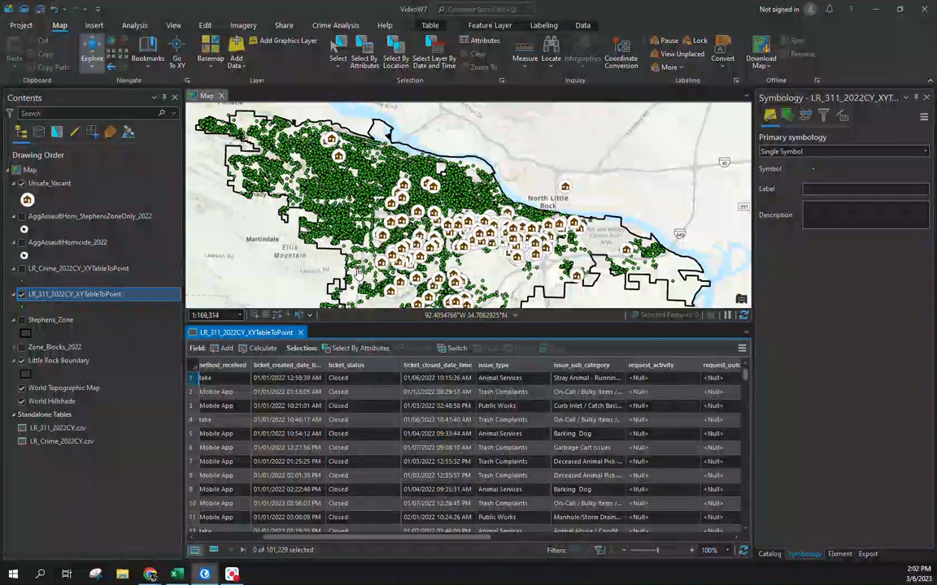
Select the LR_311_2022CY_XYTableToPoint records where issue_sub_category is equal to "Graffiti - Structures / Fences" as a new selection.
{"action": "left_click", "coordinate": [361, 348]}
{"action": "left_click", "coordinate": [598, 278]}
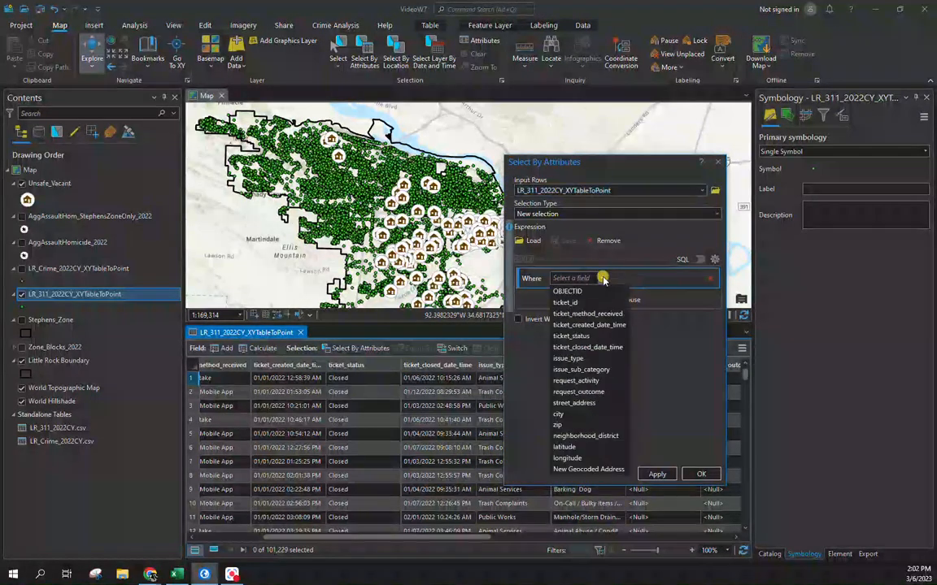
{"action": "left_click", "coordinate": [601, 369]}
{"action": "left_click", "coordinate": [697, 279]}
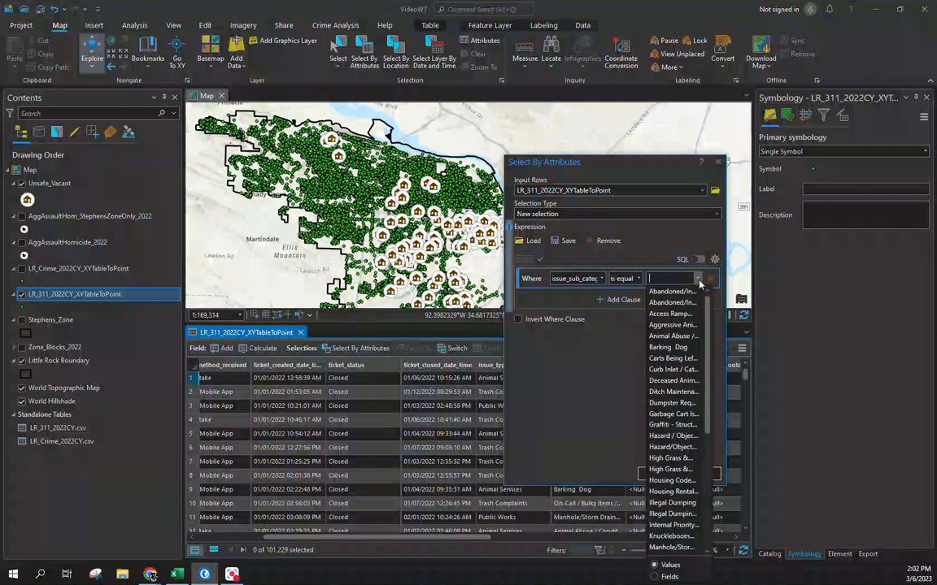
{"action": "left_click", "coordinate": [683, 426]}
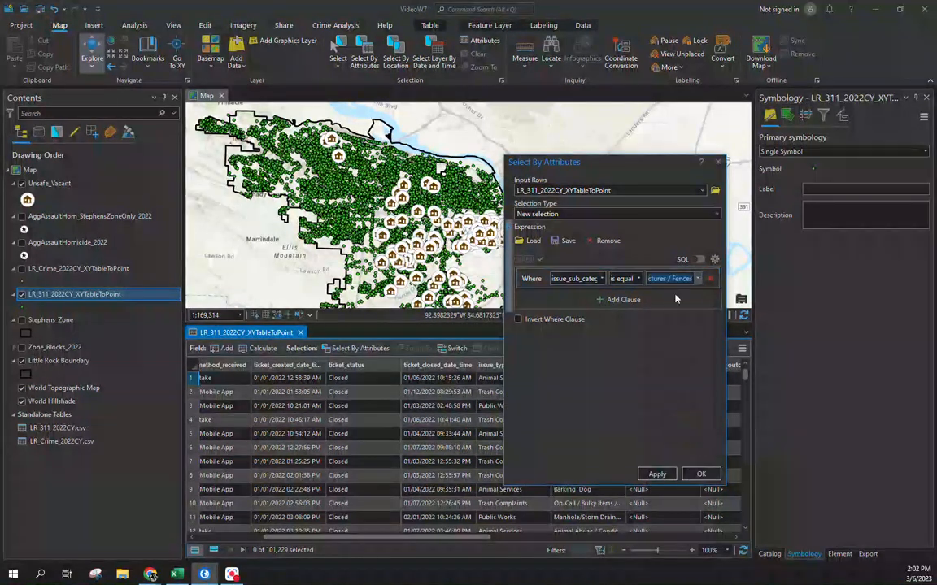
{"action": "left_click", "coordinate": [698, 259]}
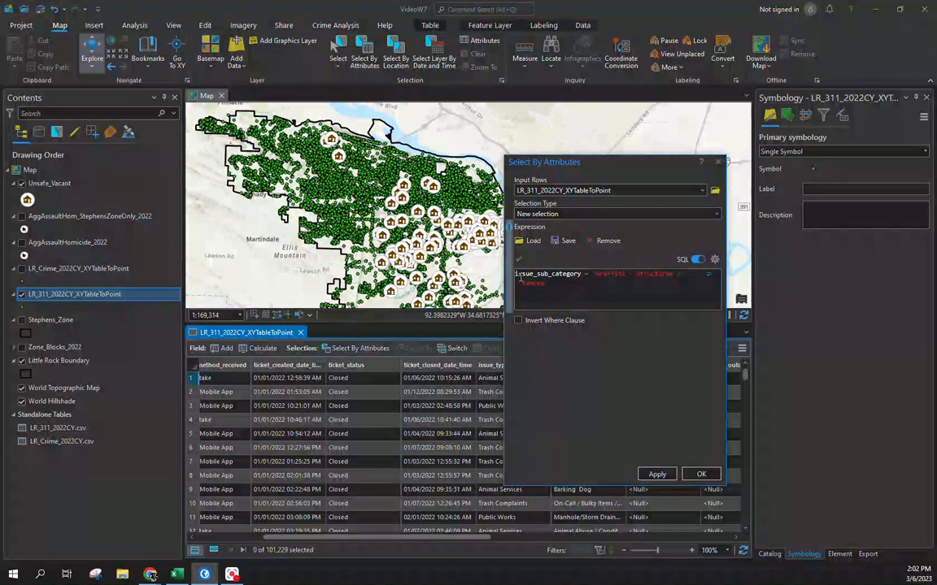
{"action": "left_click", "coordinate": [695, 260]}
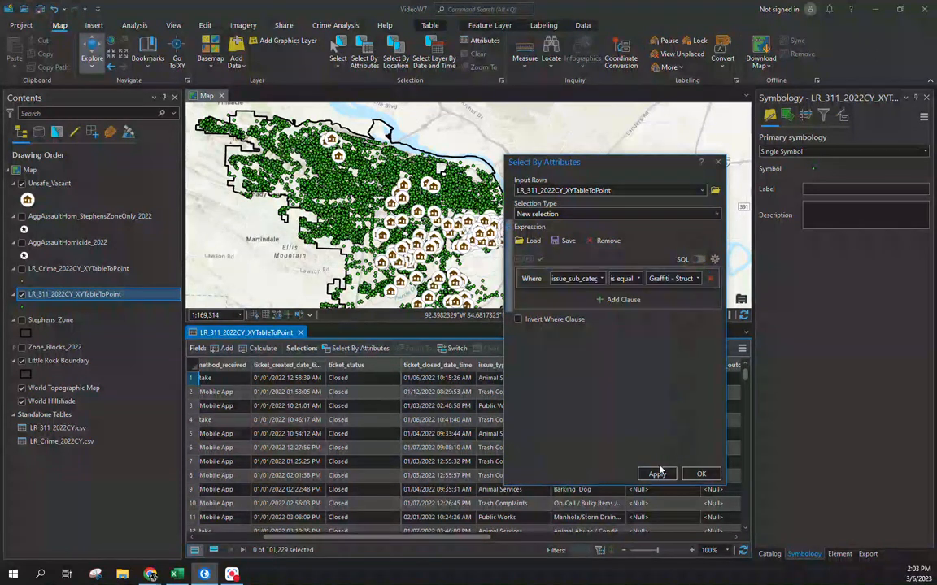
{"action": "left_click", "coordinate": [656, 474]}
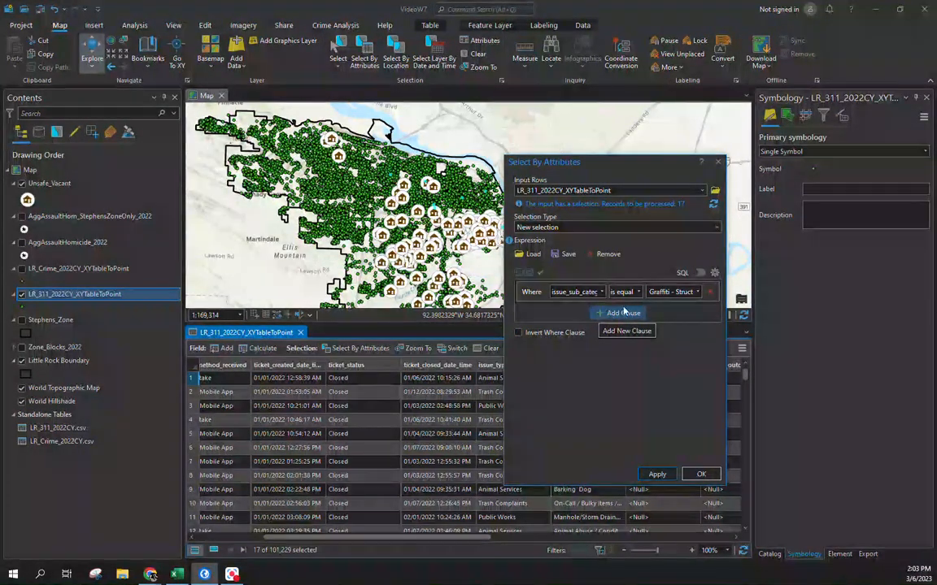
{"action": "left_click", "coordinate": [703, 474]}
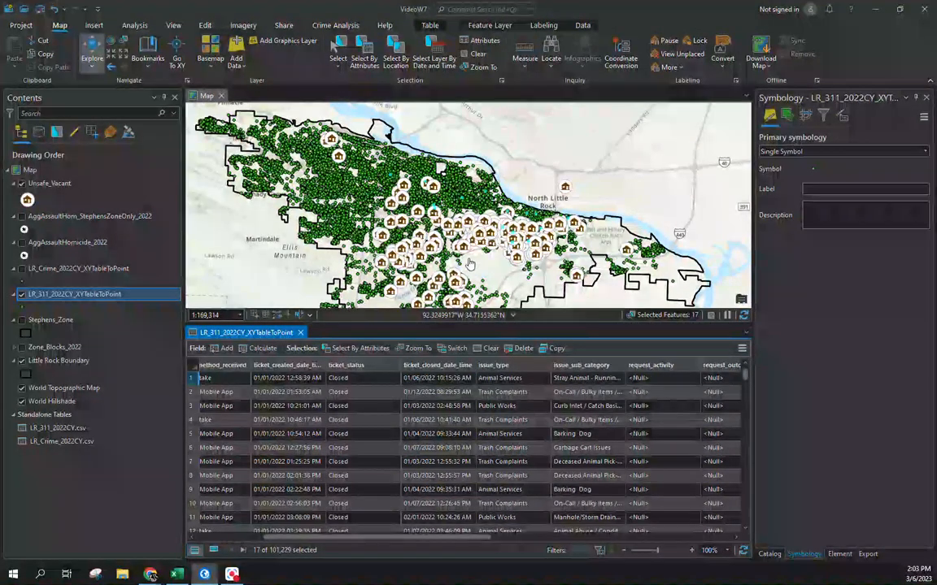
Export the selected graffiti records as a shapefile named Graf_311_2022 in the VideoW7 folder.
{"action": "right_click", "coordinate": [53, 298]}
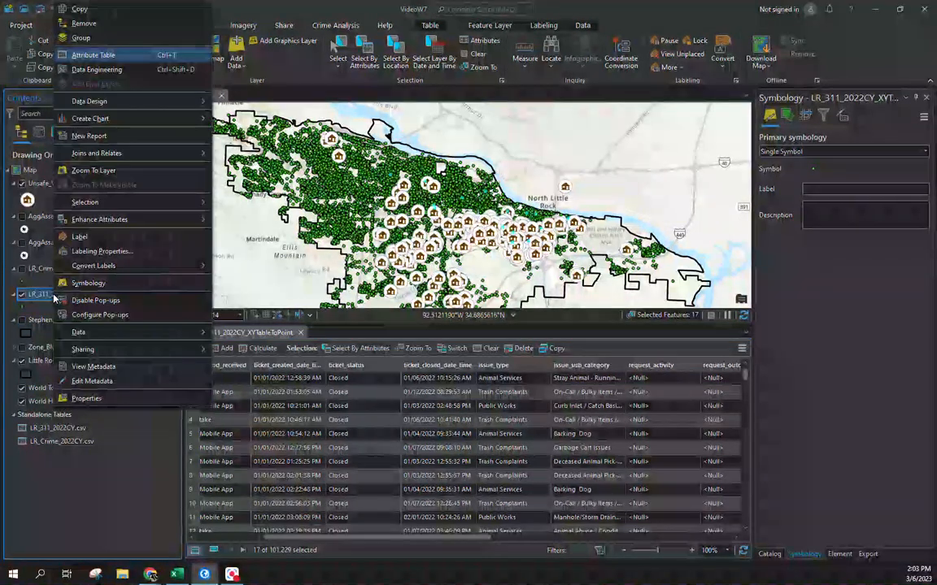
{"action": "right_click", "coordinate": [40, 297]}
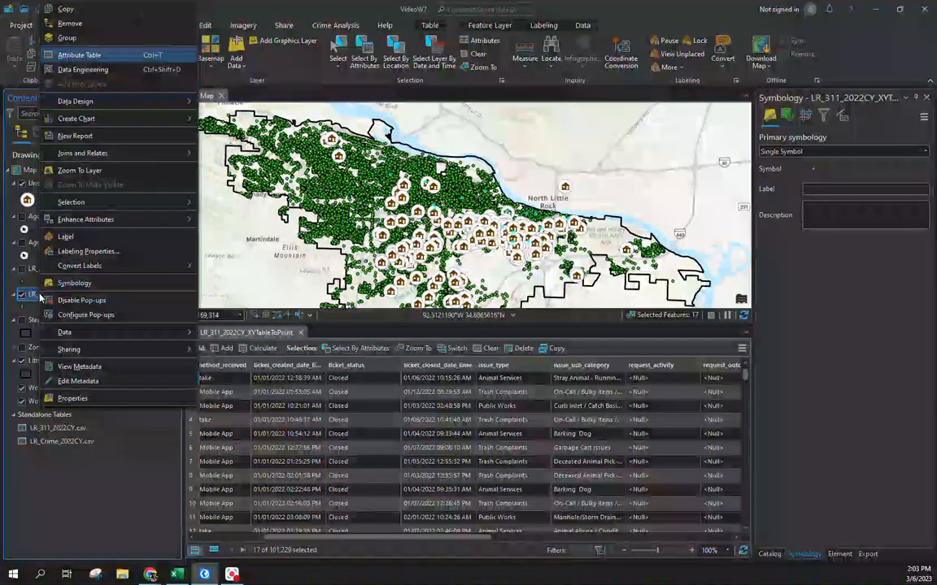
{"action": "mouse_move", "coordinate": [147, 331]}
{"action": "left_click", "coordinate": [237, 334]}
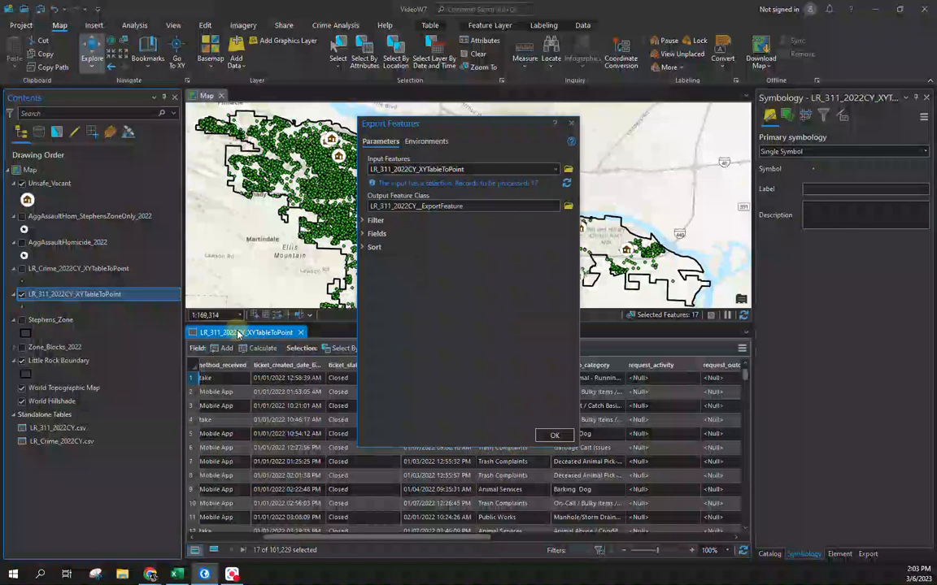
{"action": "left_click", "coordinate": [568, 206]}
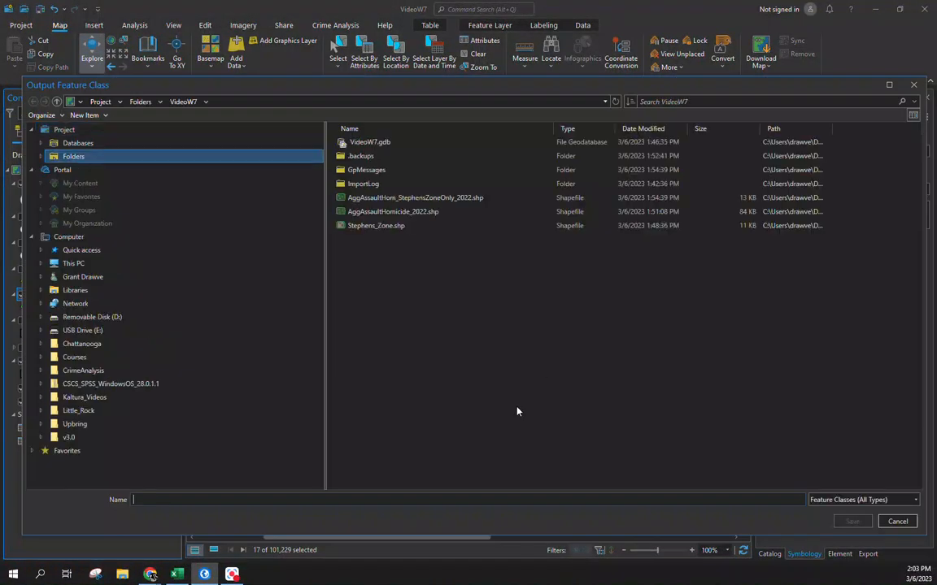
{"action": "type", "text": "Graf_311_2"}
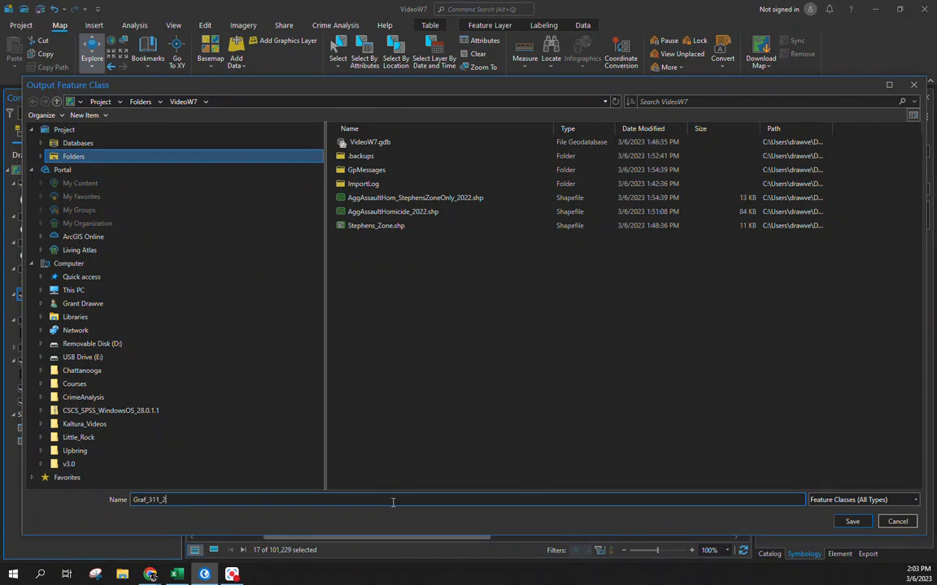
{"action": "key", "text": "Return"}
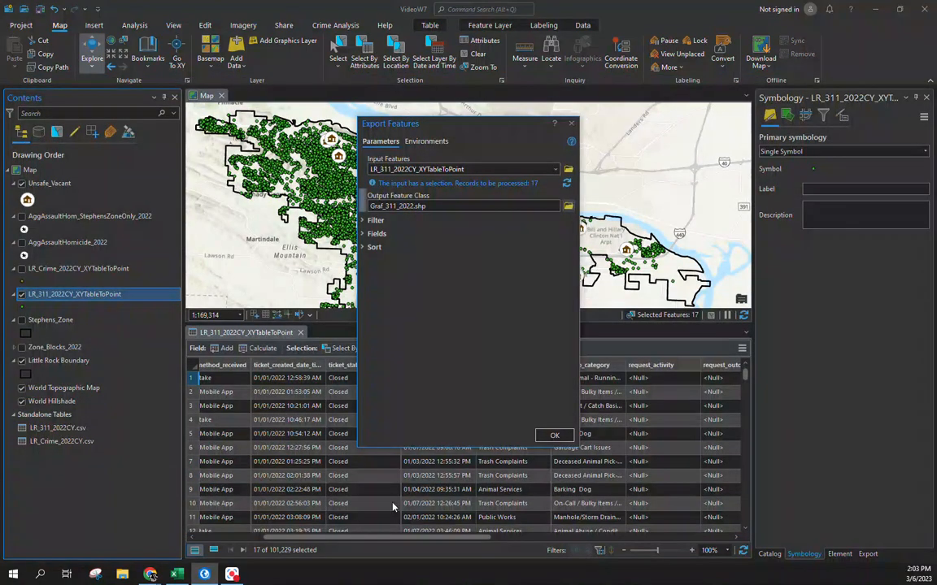
{"action": "left_click", "coordinate": [555, 436]}
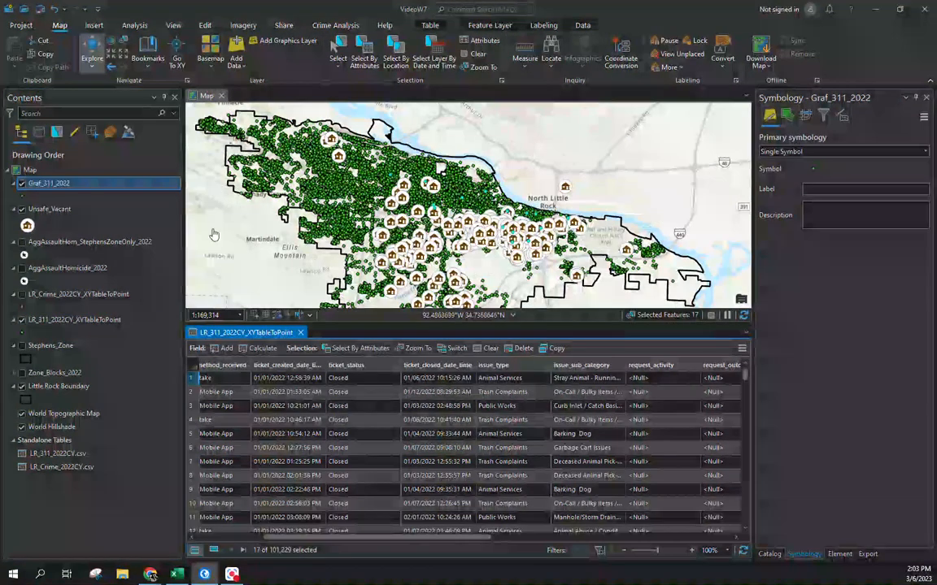
Hide the LR_311_2022CY_XYTableToPoint layer and close its attribute table to view the graffiti points among the vacant structures.
{"action": "left_click", "coordinate": [25, 321]}
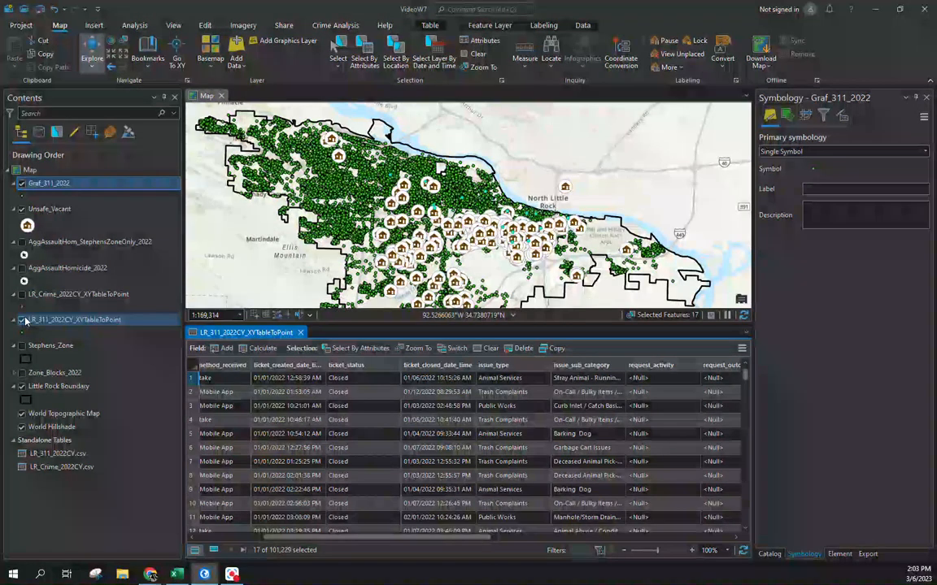
{"action": "left_click", "coordinate": [22, 321]}
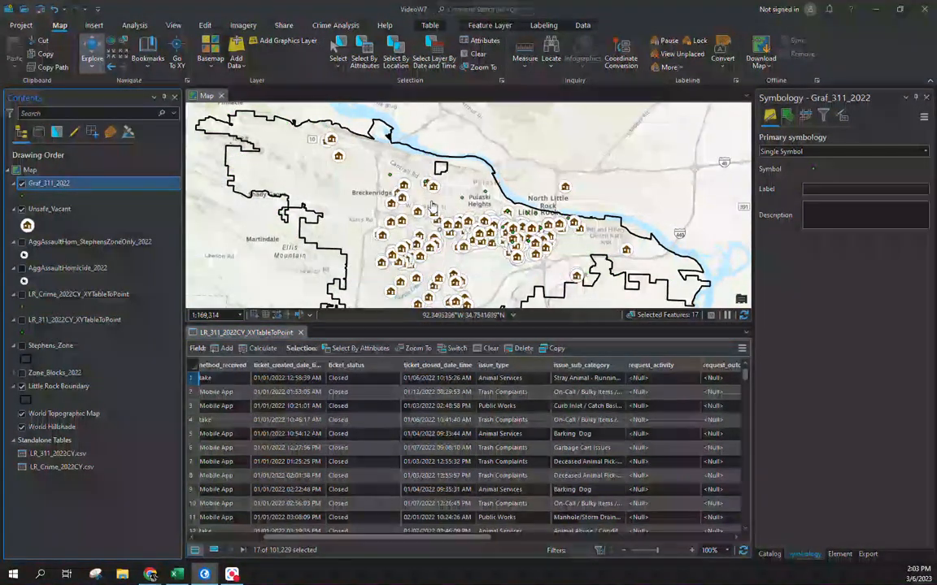
{"action": "left_click", "coordinate": [301, 332]}
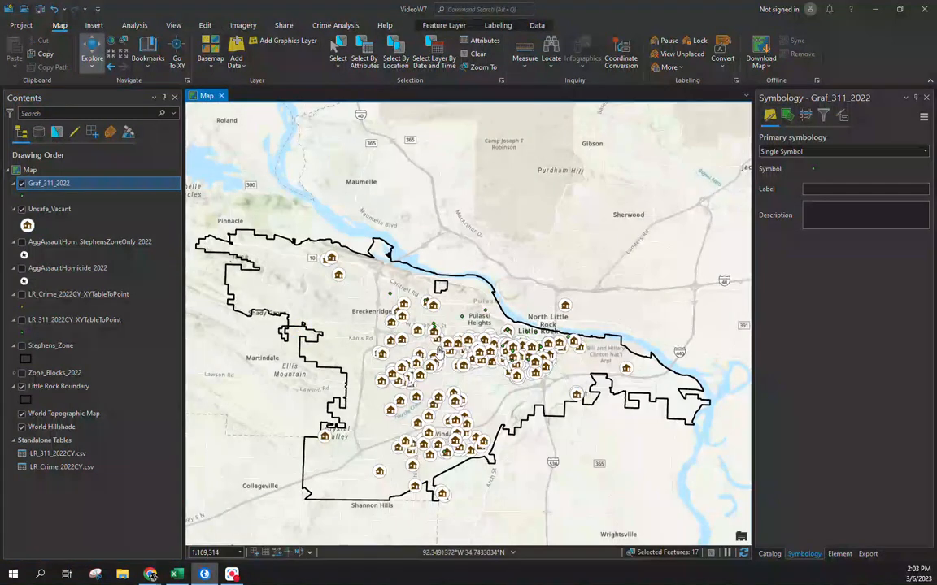
{"action": "scroll", "coordinate": [499, 388], "scroll_direction": "up", "scroll_amount": 4}
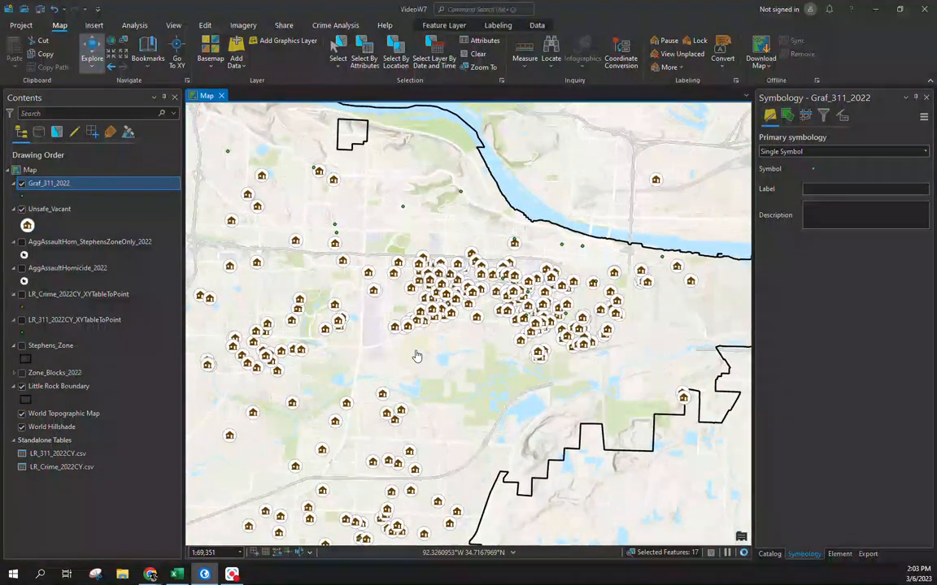
Set up a location selection of Graf_311_2022 features using the "Within a distance" relationship to Unsafe_Vacant.
{"action": "left_click", "coordinate": [396, 61]}
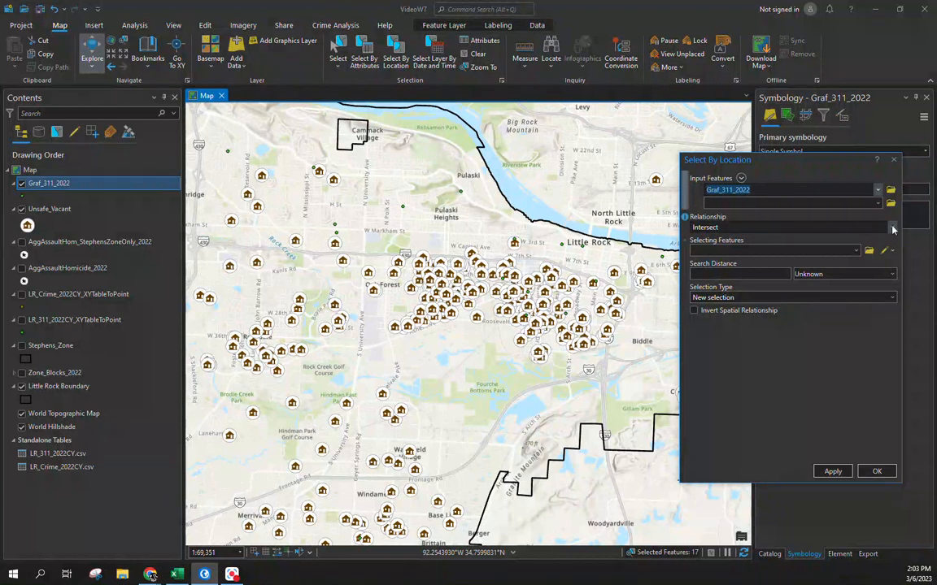
{"action": "left_click", "coordinate": [861, 228]}
{"action": "left_click", "coordinate": [838, 288]}
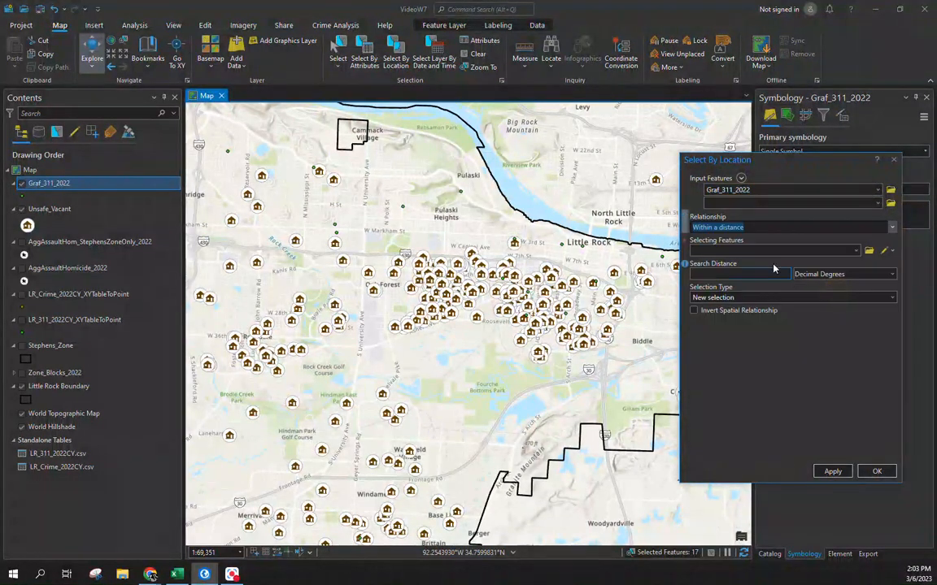
{"action": "left_click", "coordinate": [855, 252]}
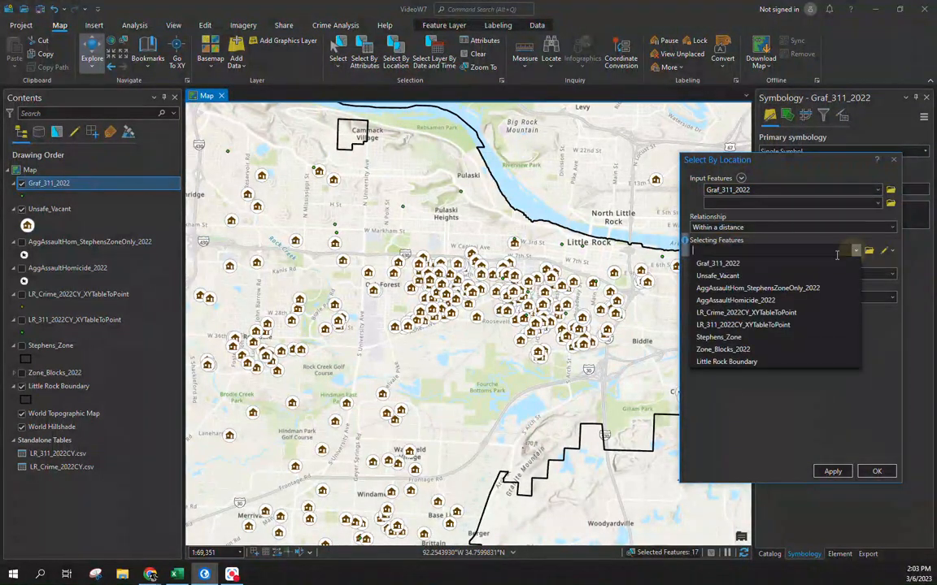
{"action": "left_click", "coordinate": [709, 278]}
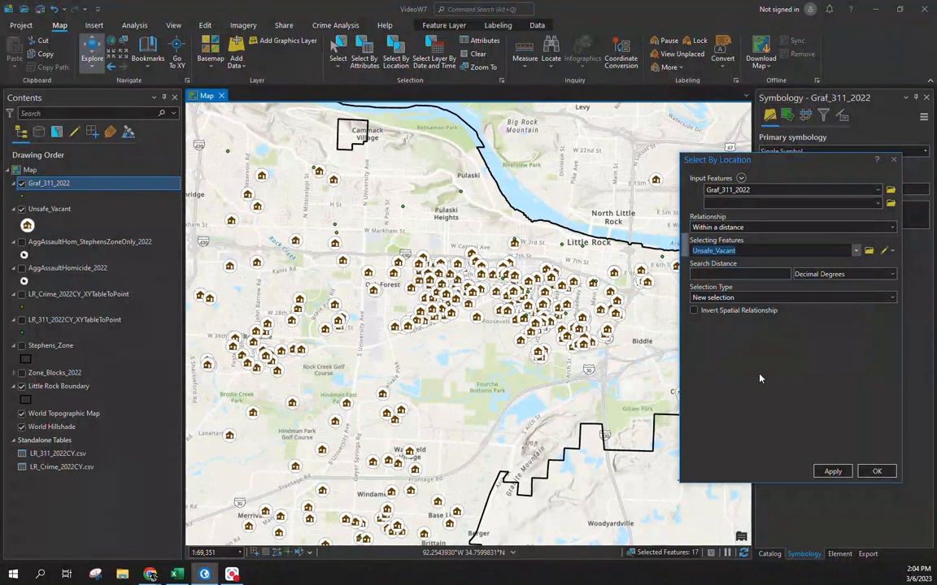
Select the Graf_311_2022 features within 0.25 US Survey Miles of Unsafe_Vacant as a new selection.
{"action": "left_click", "coordinate": [832, 274]}
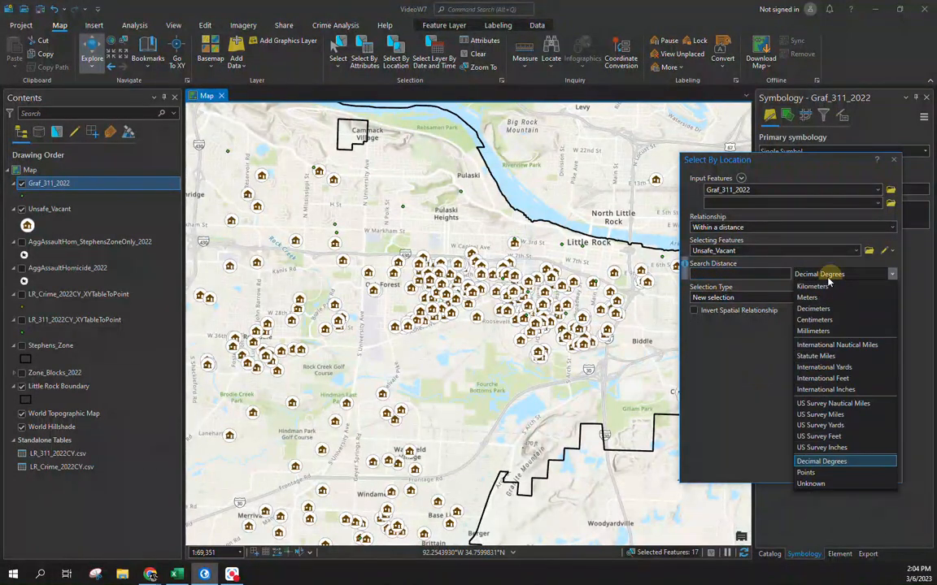
{"action": "left_click", "coordinate": [858, 415]}
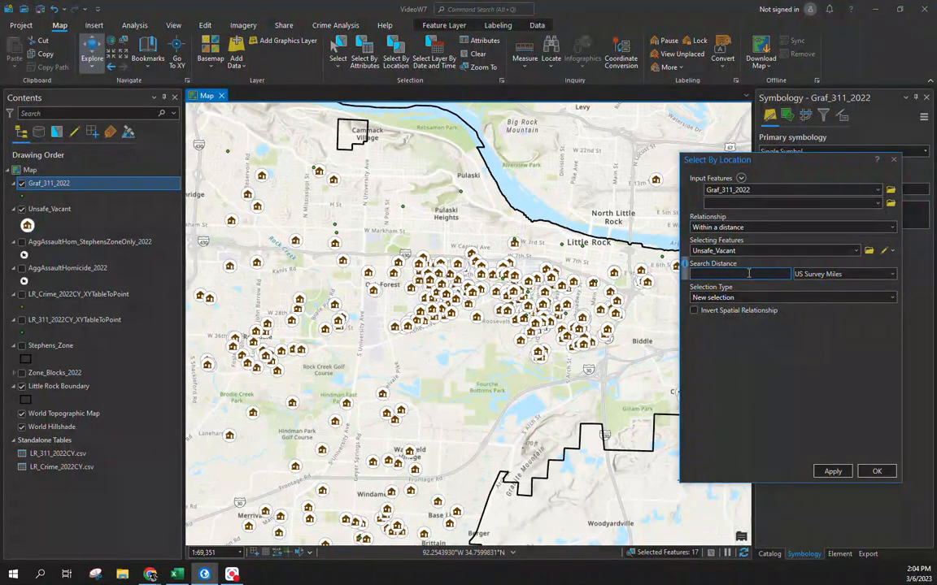
{"action": "type", "text": ".25"}
{"action": "left_click", "coordinate": [831, 471]}
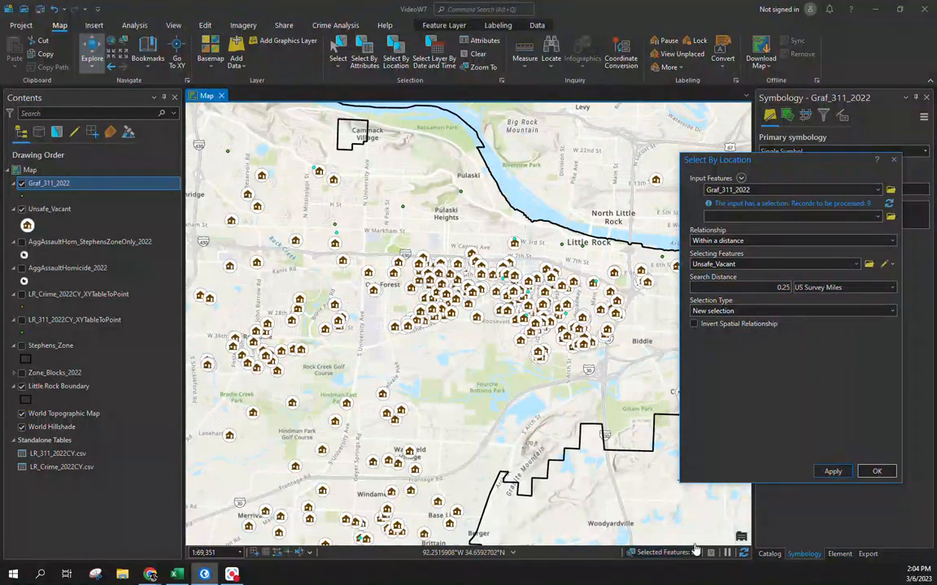
Examine the selected records in the Graf_311_2022 attribute table, clearing and reapplying the same location selection.
{"action": "right_click", "coordinate": [45, 181]}
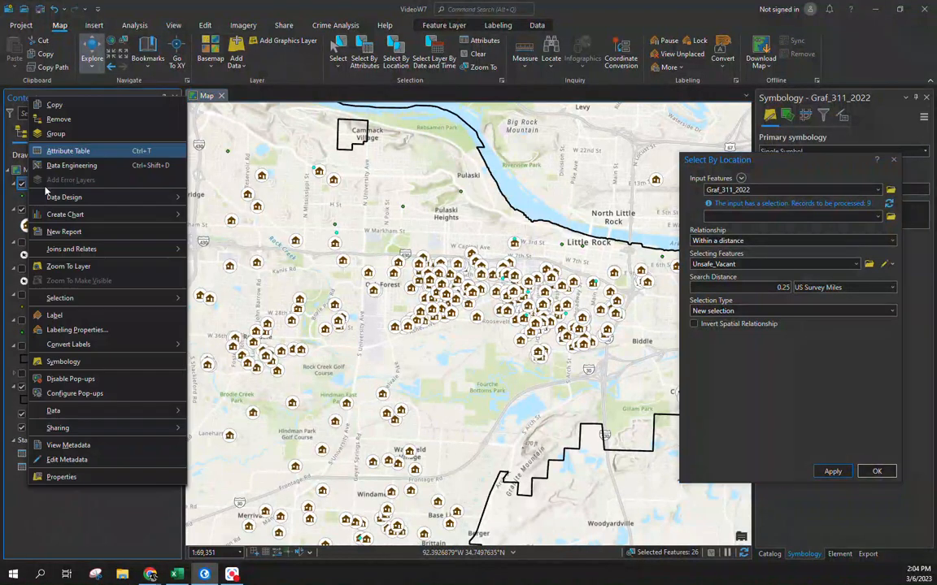
{"action": "left_click", "coordinate": [78, 153]}
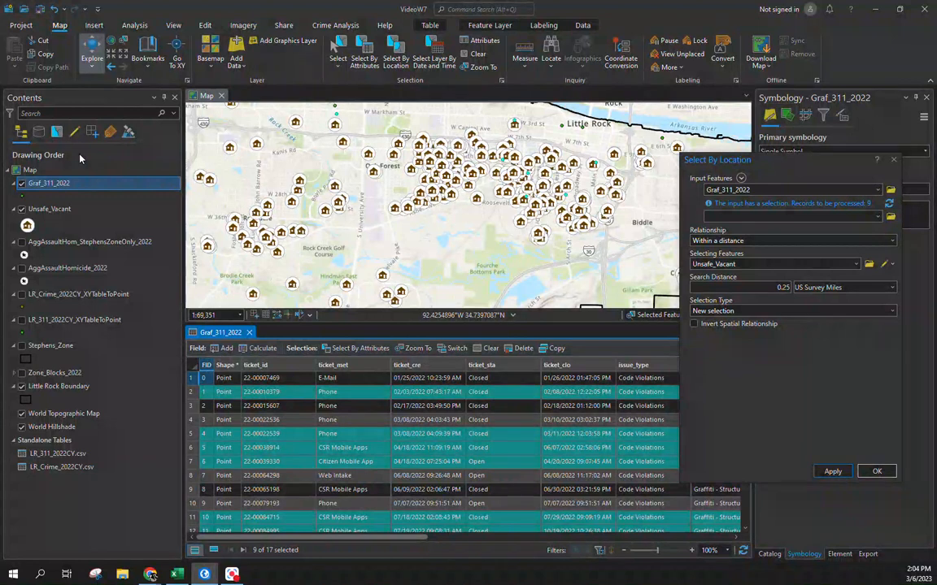
{"action": "left_click", "coordinate": [477, 54]}
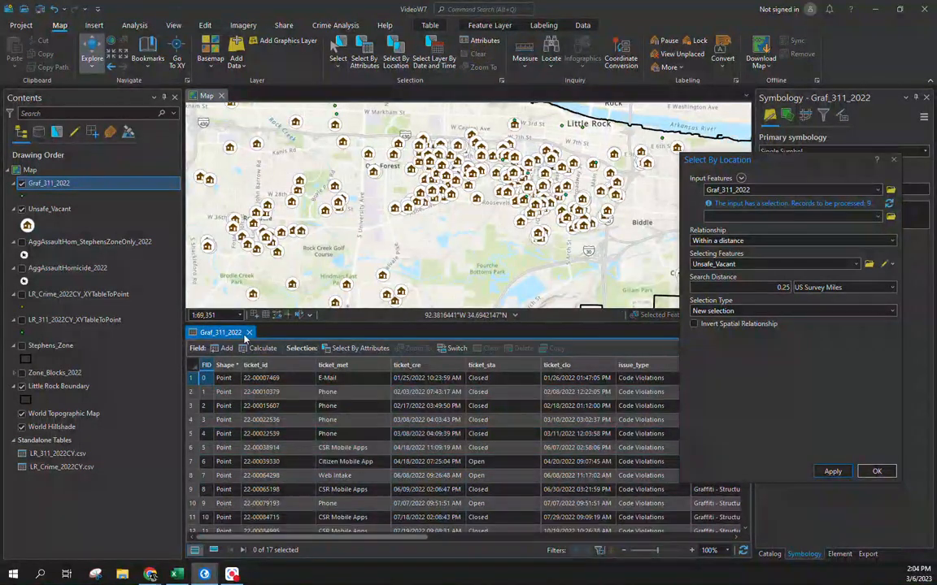
{"action": "left_click", "coordinate": [832, 471]}
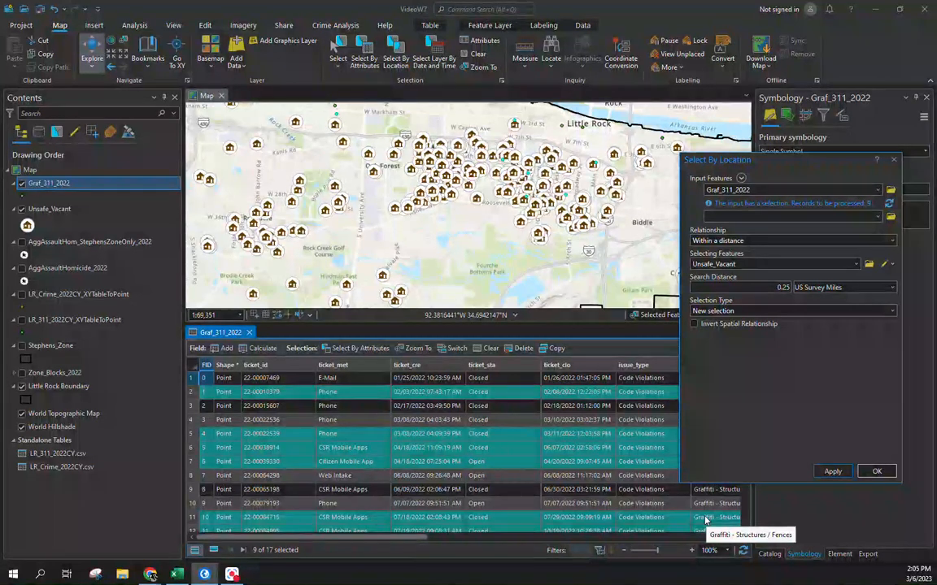
Close the location selection, clear the selected graffiti features and close the Graf_311_2022 attribute table.
{"action": "left_click", "coordinate": [894, 161]}
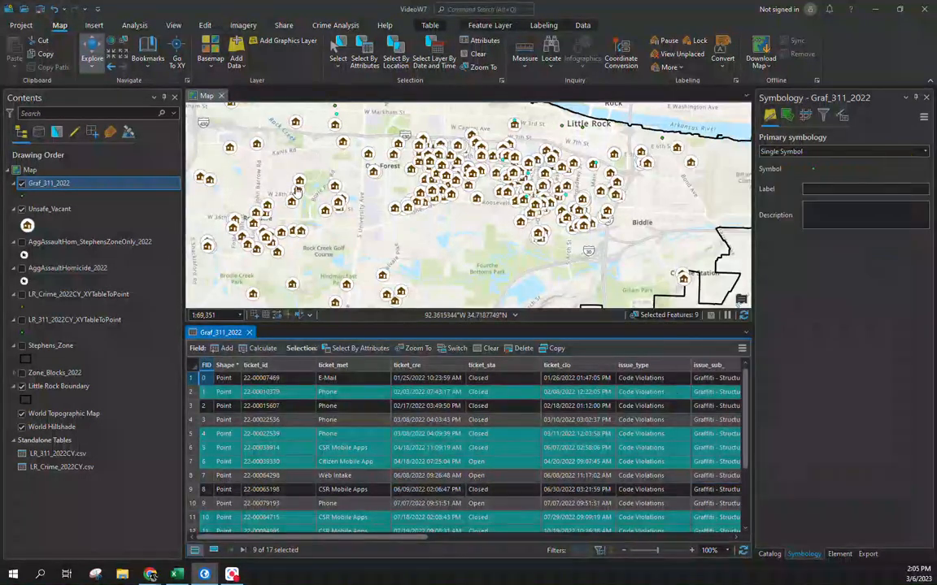
{"action": "left_click", "coordinate": [476, 54]}
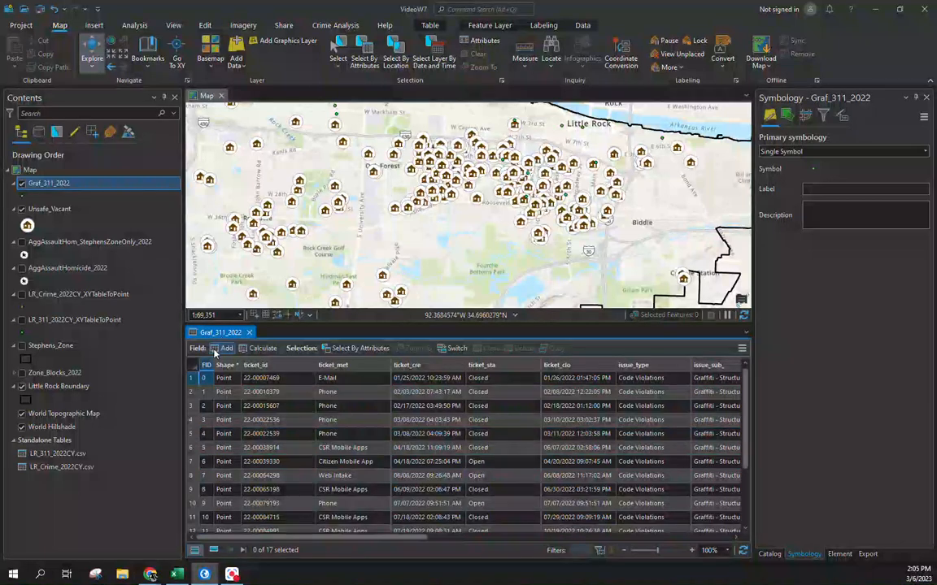
{"action": "left_click", "coordinate": [249, 332]}
Hide the Graf_311_2022 and Unsafe_Vacant layers and show the Stephens_Zone layer within the Little Rock boundary.
{"action": "scroll", "coordinate": [433, 335], "scroll_direction": "down", "scroll_amount": 2}
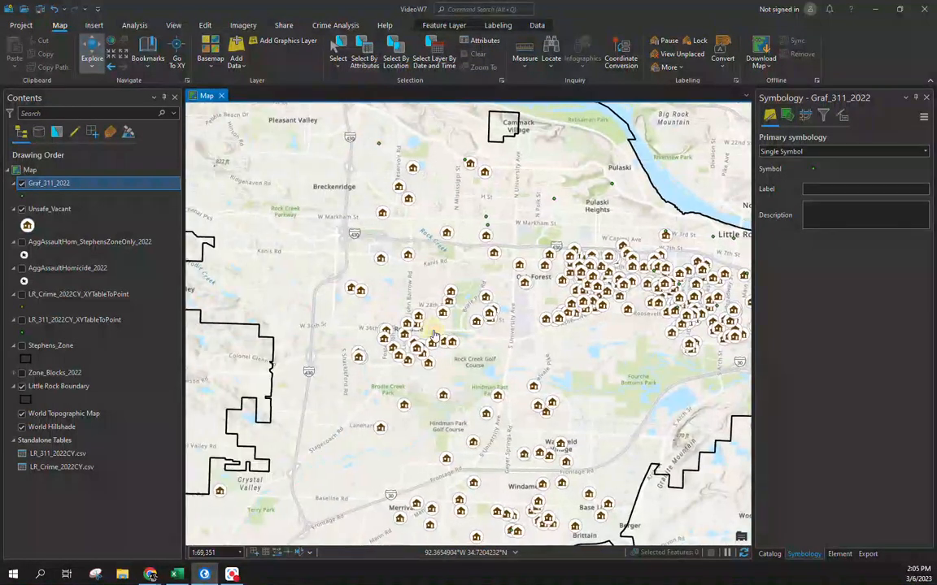
{"action": "scroll", "coordinate": [434, 334], "scroll_direction": "down", "scroll_amount": 2}
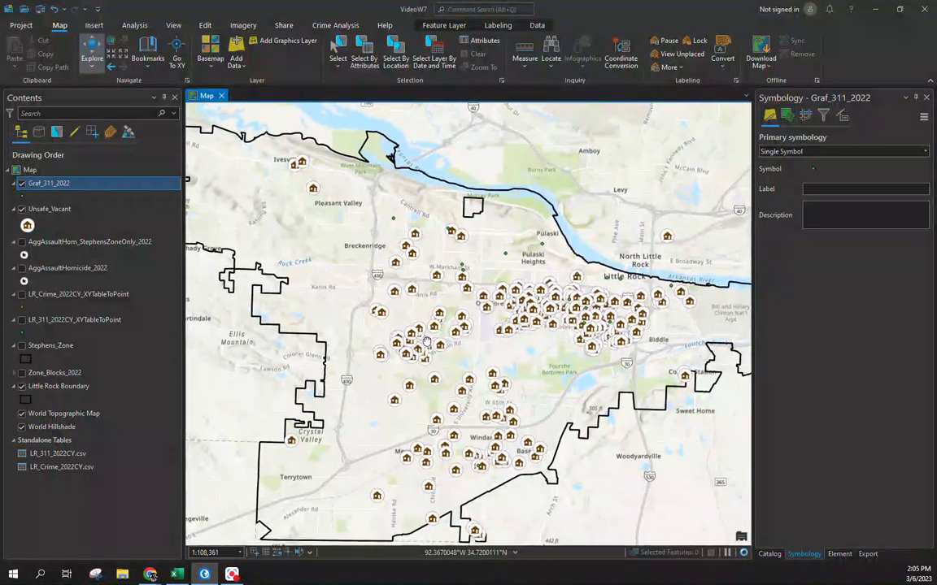
{"action": "scroll", "coordinate": [427, 337], "scroll_direction": "down", "scroll_amount": 2}
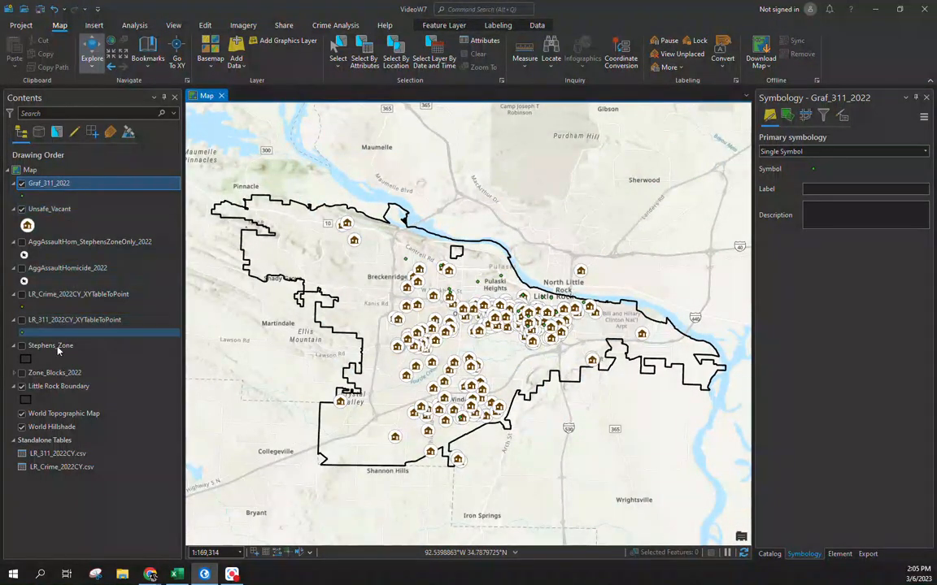
{"action": "left_click", "coordinate": [22, 184]}
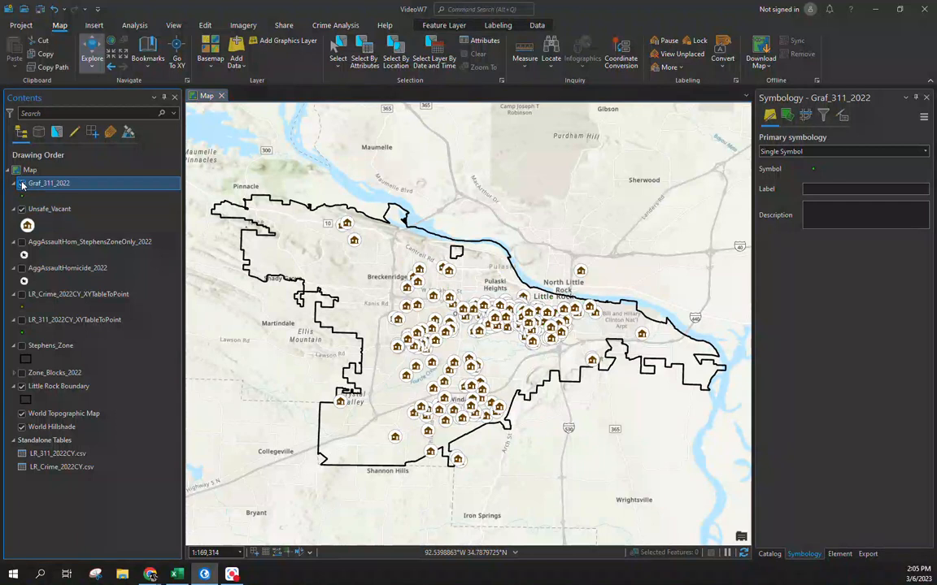
{"action": "left_click", "coordinate": [22, 210]}
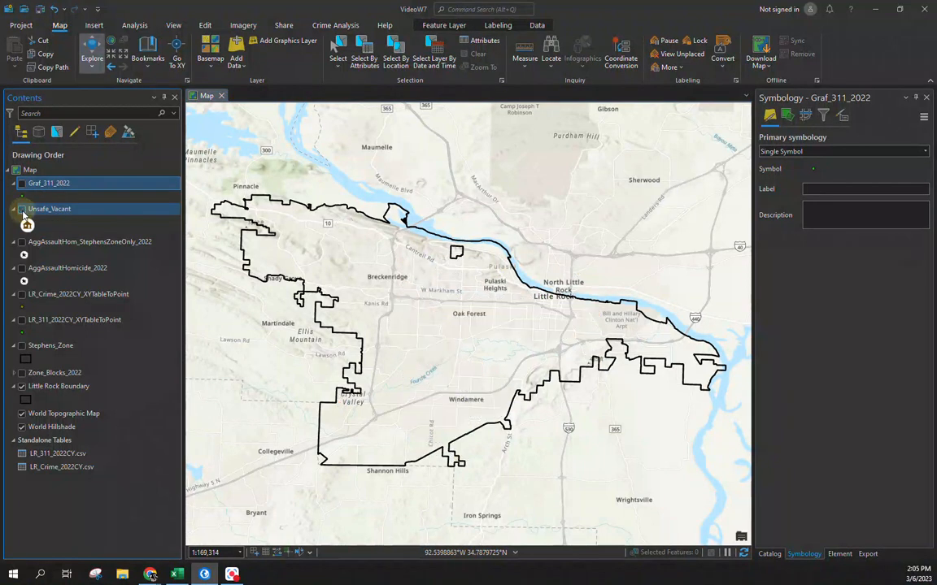
{"action": "left_click", "coordinate": [21, 346]}
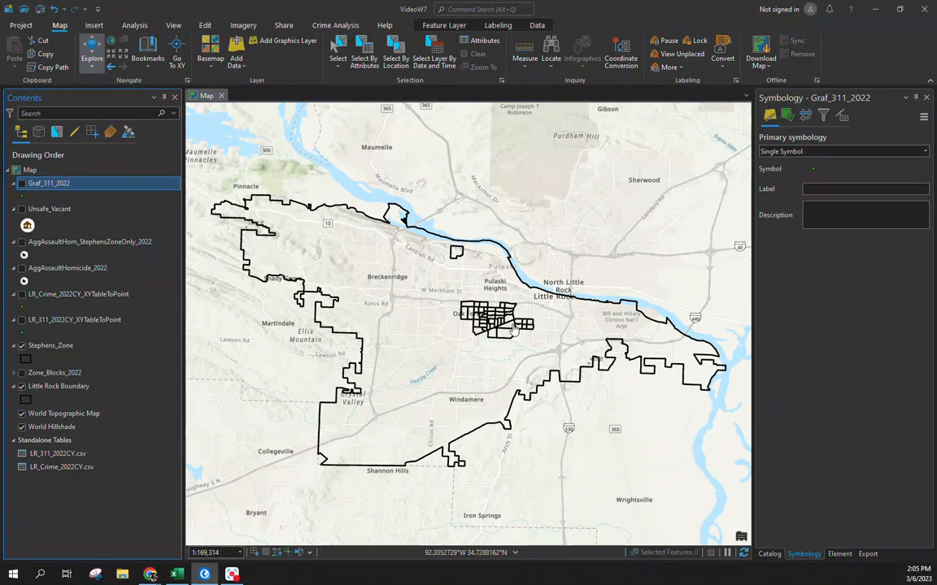
Zoom the map to the full extent of the Stephens_Zone layer.
{"action": "scroll", "coordinate": [514, 329], "scroll_direction": "up", "scroll_amount": 3}
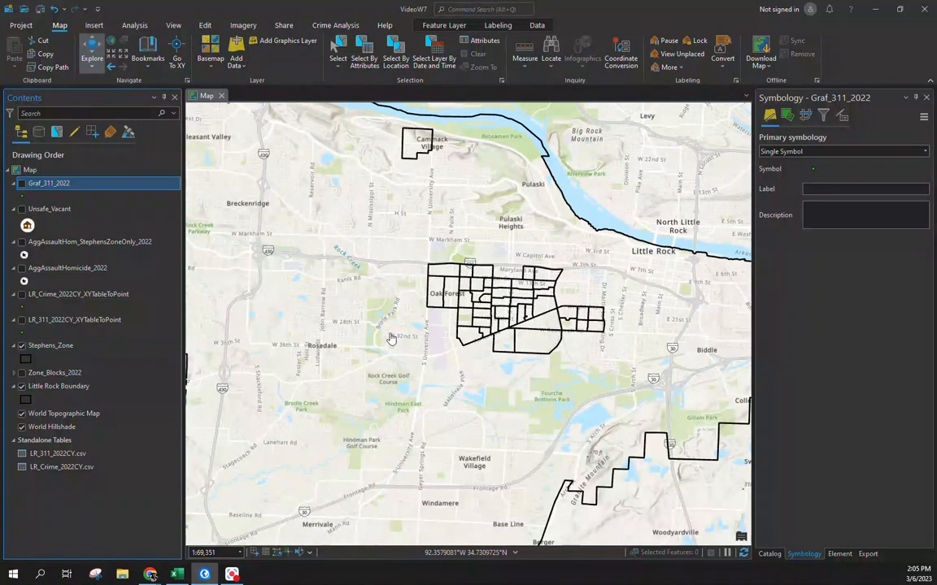
{"action": "left_click", "coordinate": [51, 345]}
{"action": "right_click", "coordinate": [50, 345]}
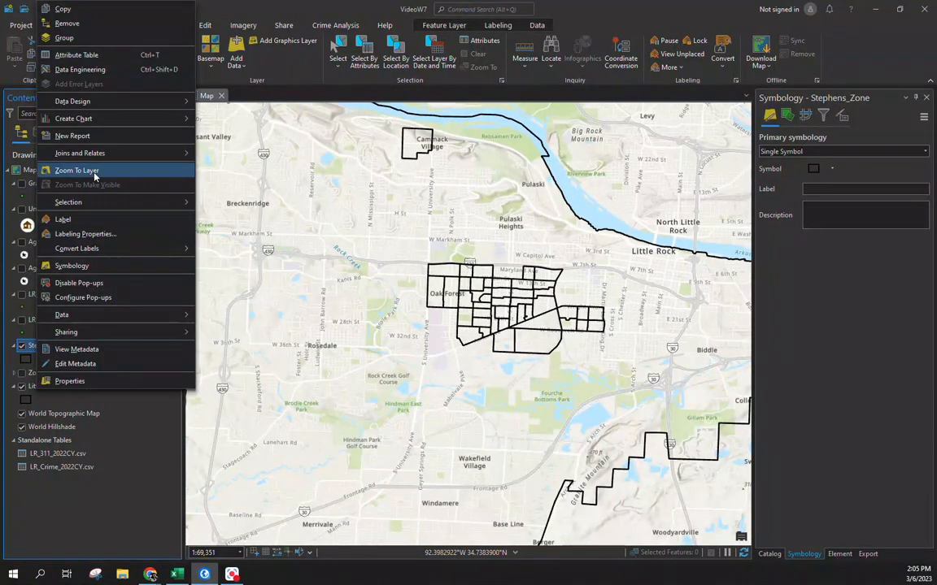
{"action": "left_click", "coordinate": [95, 174]}
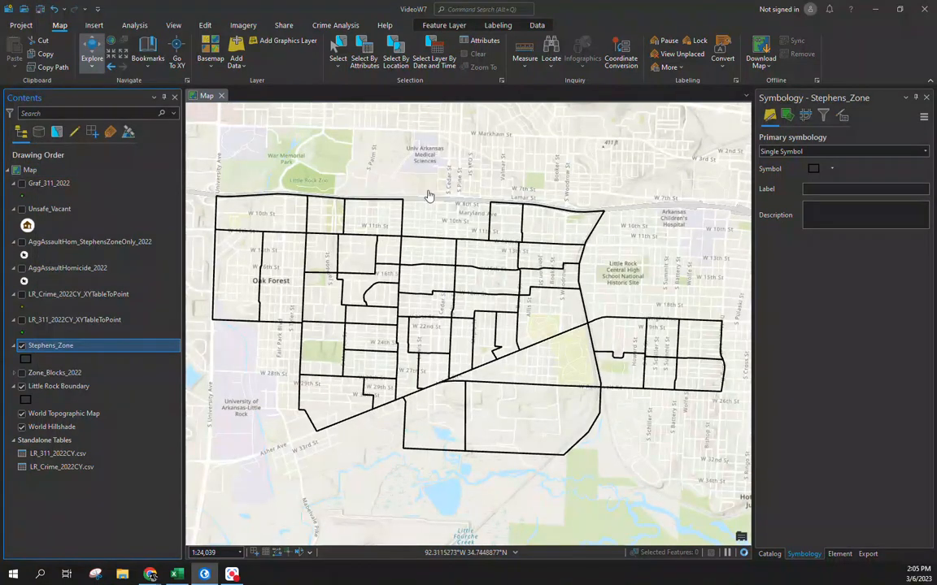